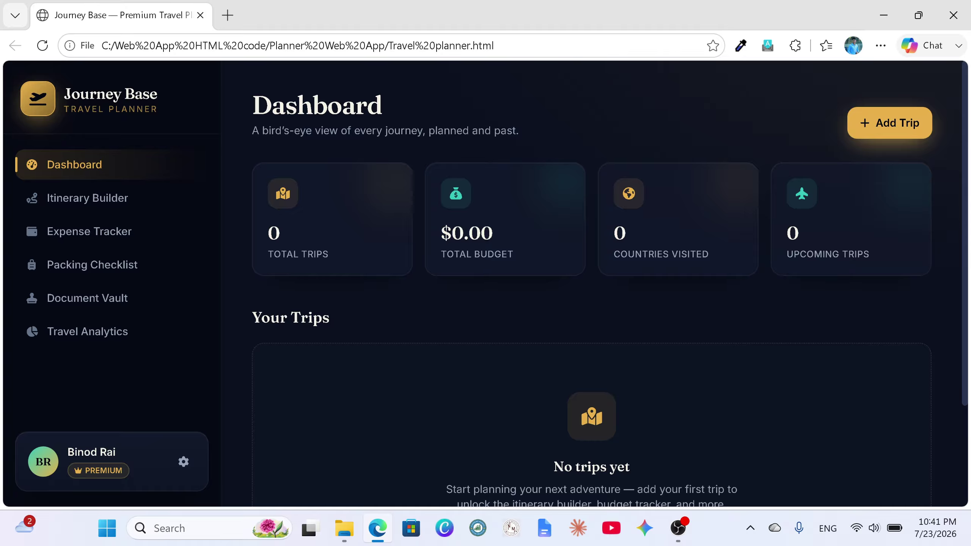
Step: Scroll down the empty dashboard toward the profile card in the sidebar
scroll(384, 267, "down", 2)
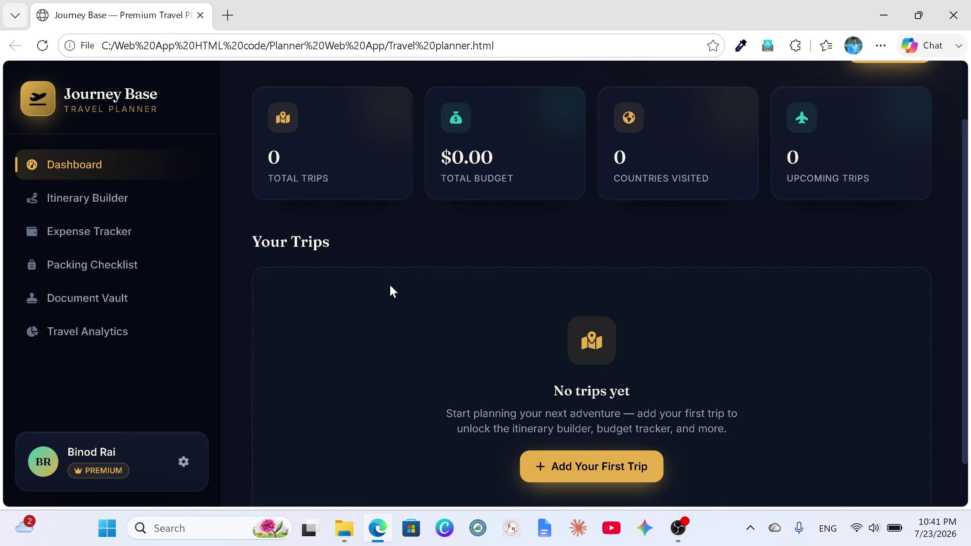
Step: Open Settings and re-enter the user's full name as the profile display name
left_click(185, 462)
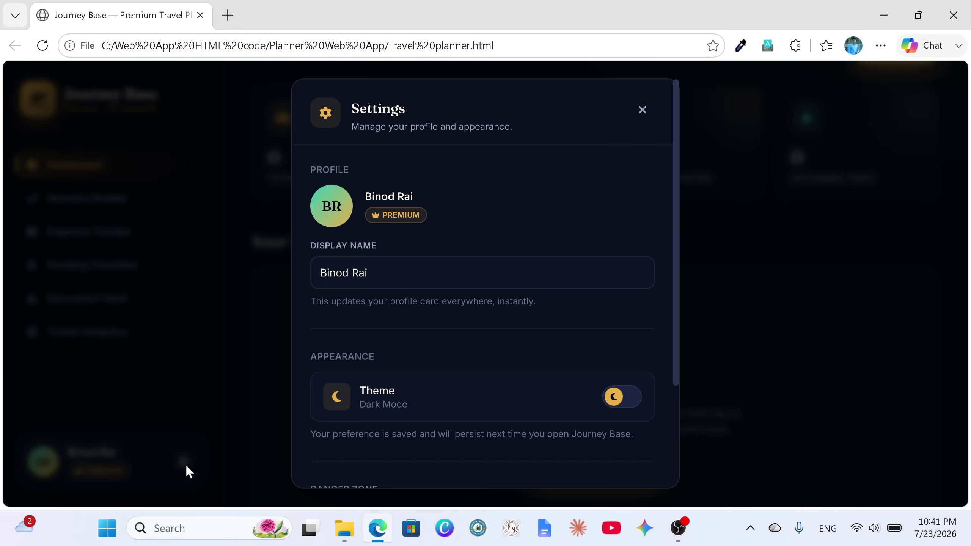
left_click(368, 272)
key("ctrl+shift+Left")
key("ctrl+shift+Left")
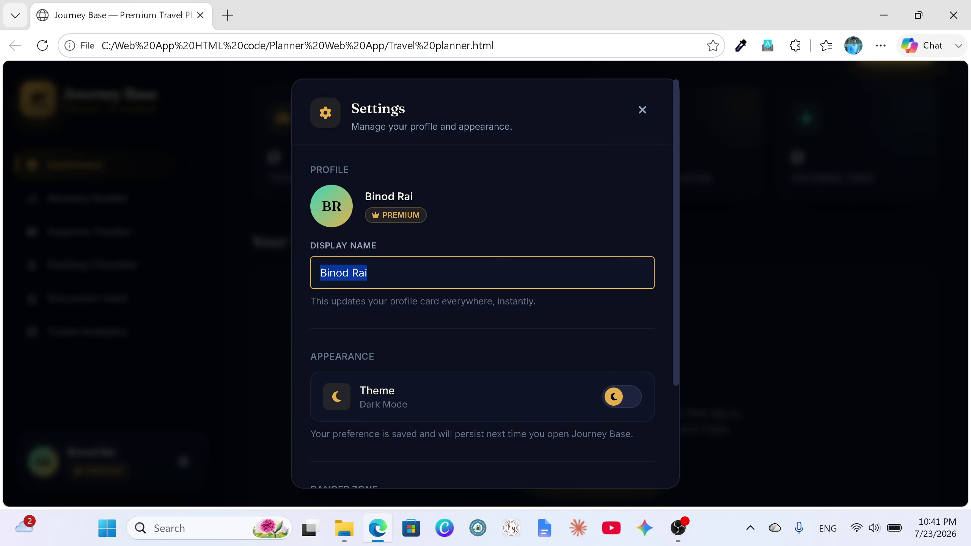
key("BackSpace")
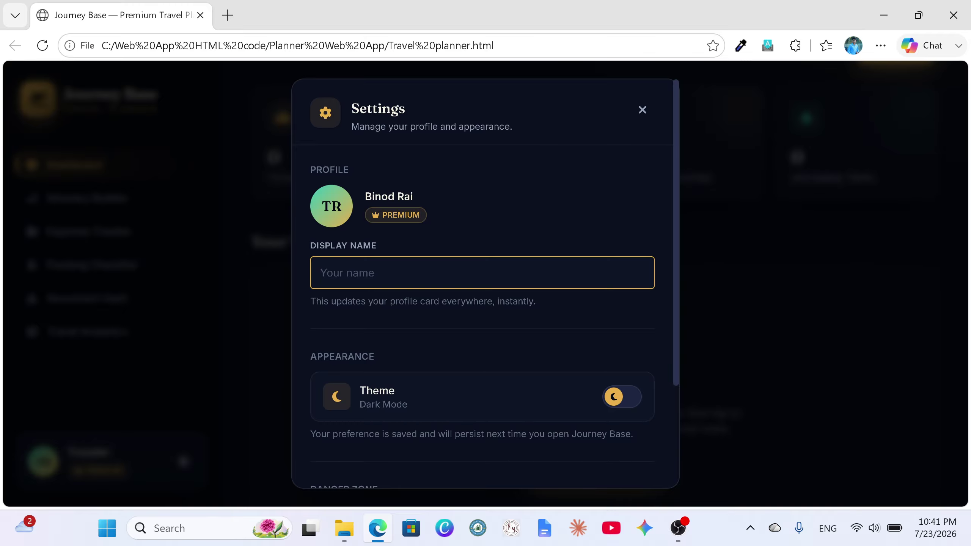
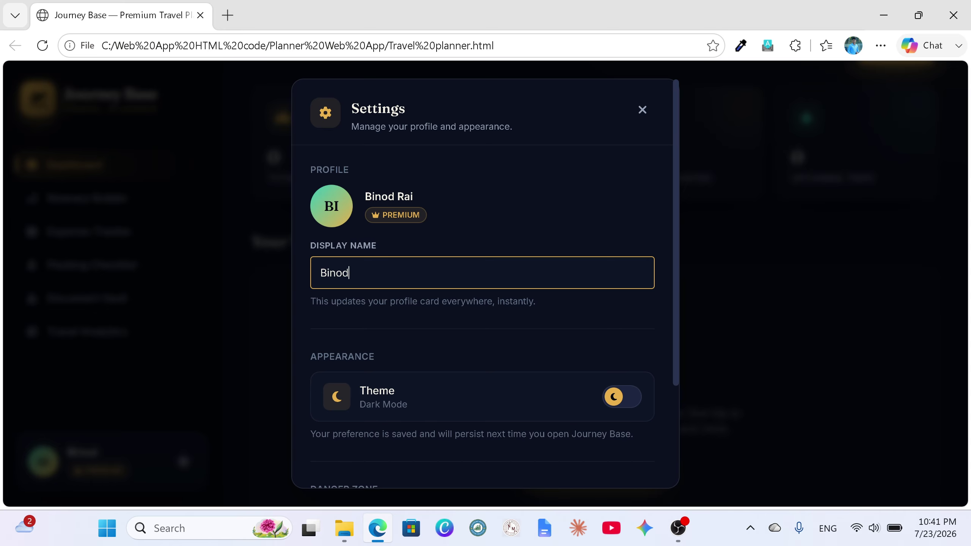
Step: Switch the theme to light and back to dark, then close Settings
scroll(504, 272, "down", 3)
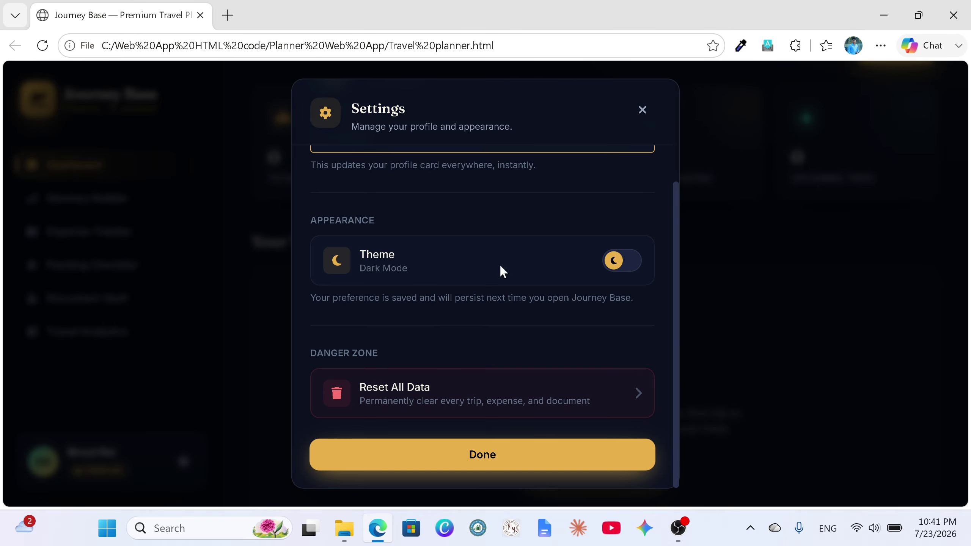
left_click(613, 264)
left_click(624, 264)
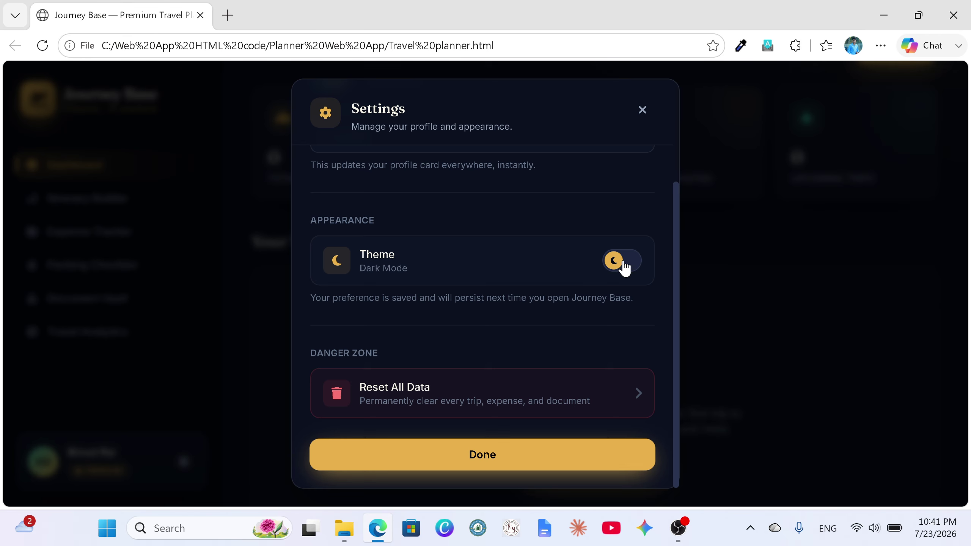
left_click(499, 456)
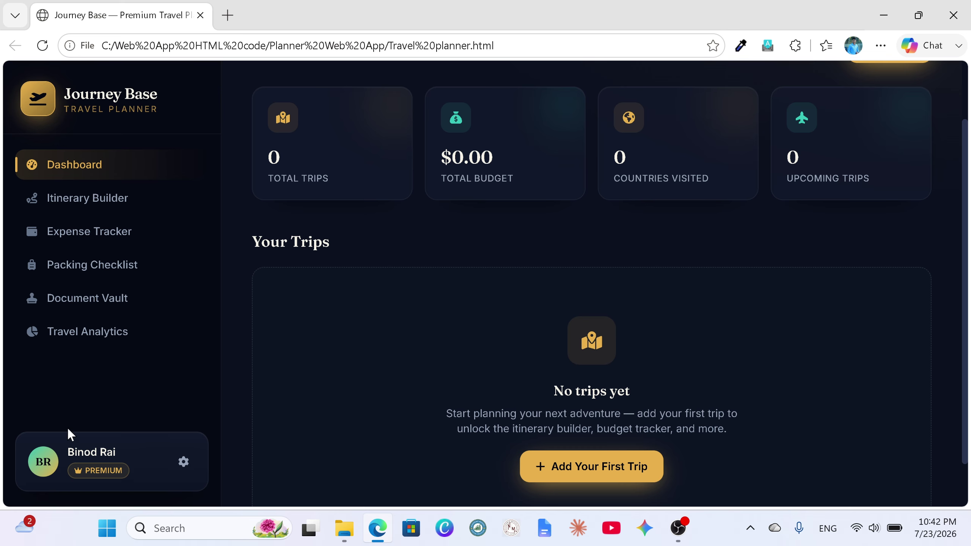
Step: Start a new trip named 'first 1' with destination tokyo, japan
scroll(531, 341, "up", 2)
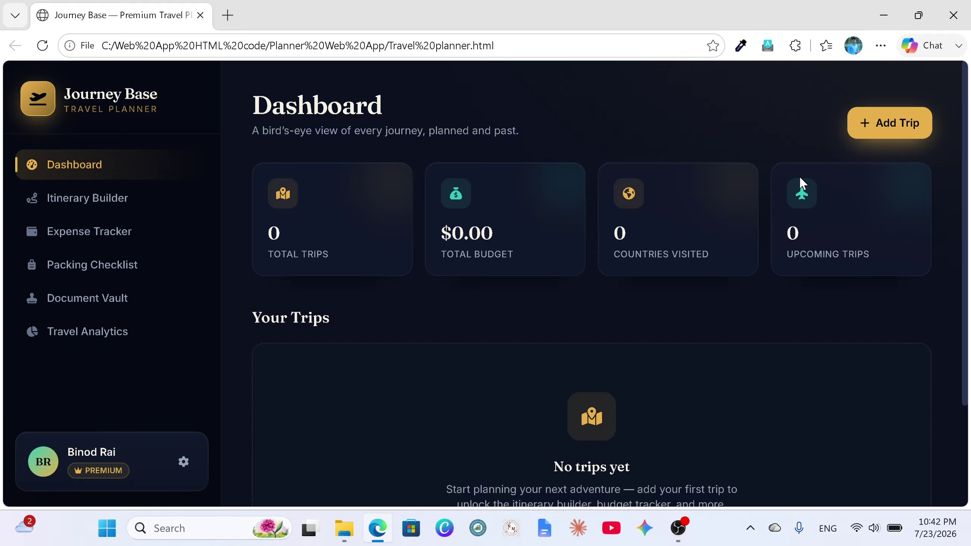
left_click(866, 126)
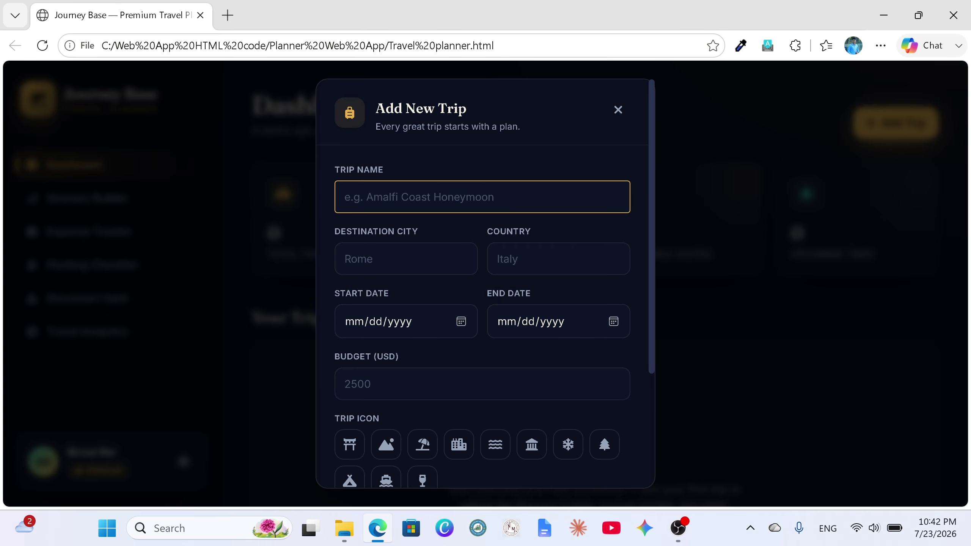
type("fird")
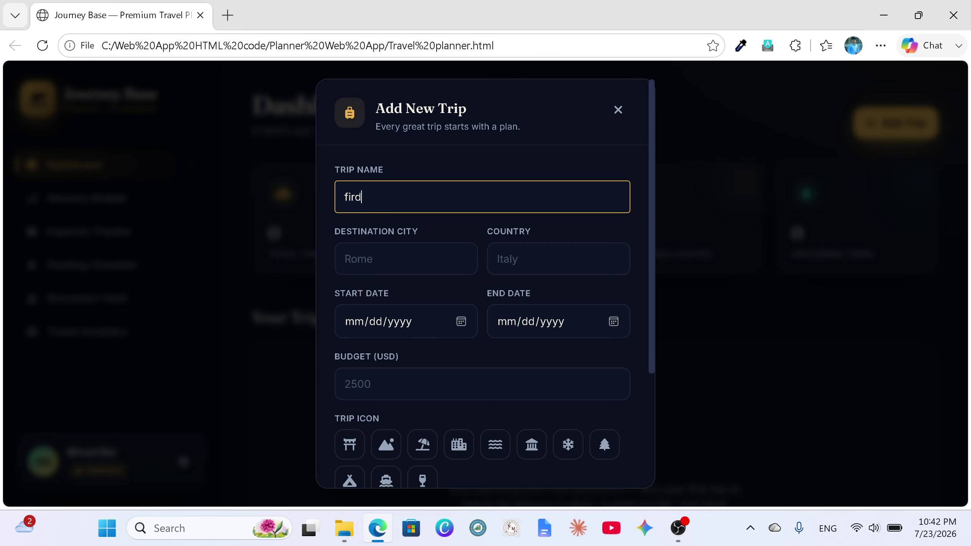
key("BackSpace")
key("BackSpace")
type("rst 1")
left_click(374, 259)
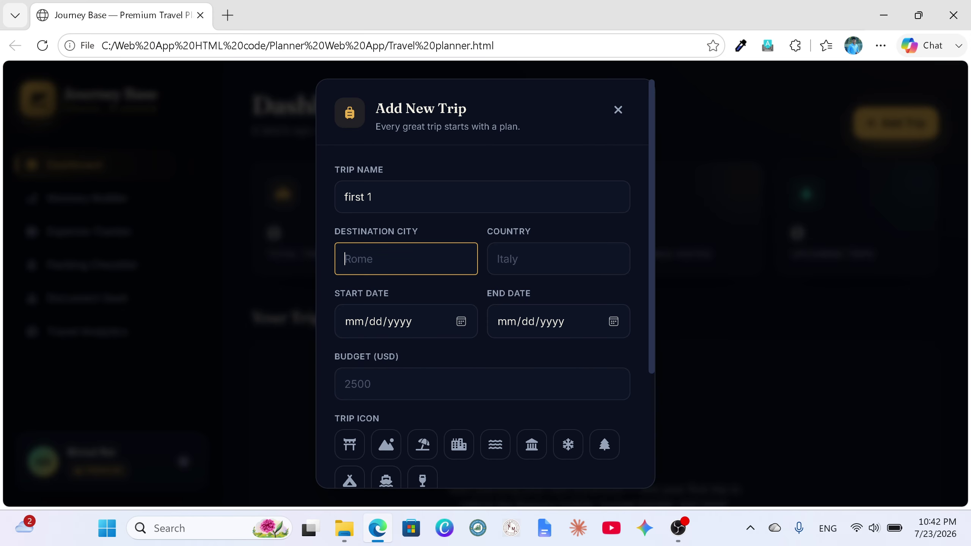
type("tokyo")
key("Tab")
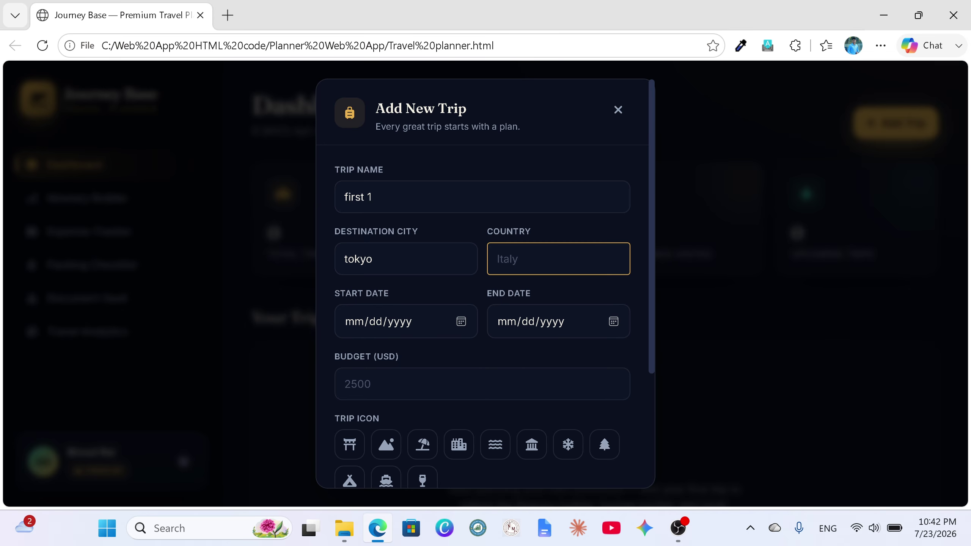
type("japan")
Step: Set the trip dates from August 19 to September 25, 2026
left_click(460, 322)
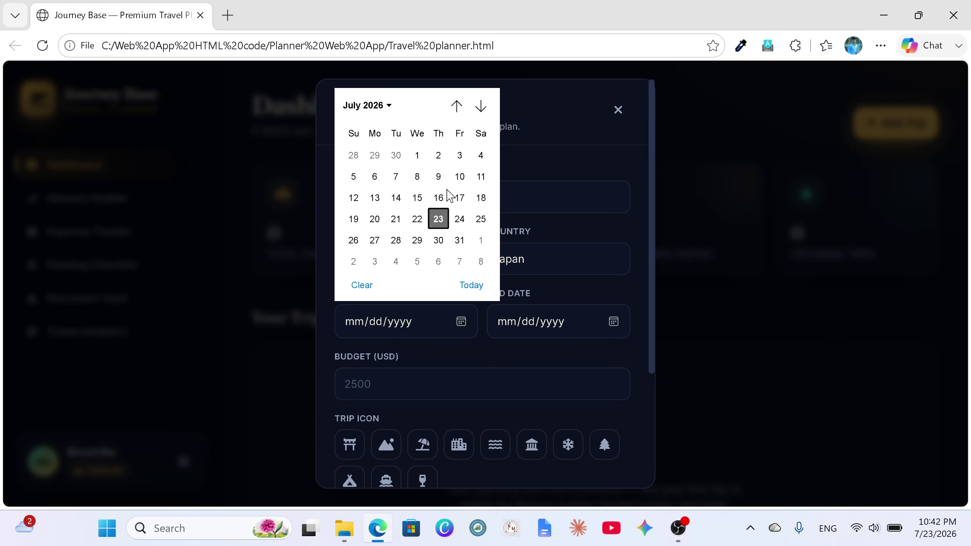
left_click(388, 107)
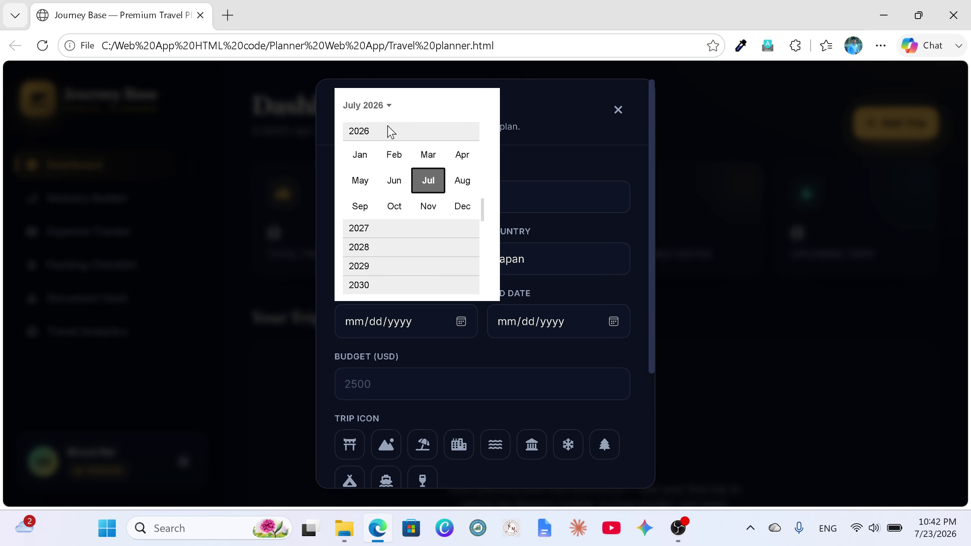
left_click(469, 186)
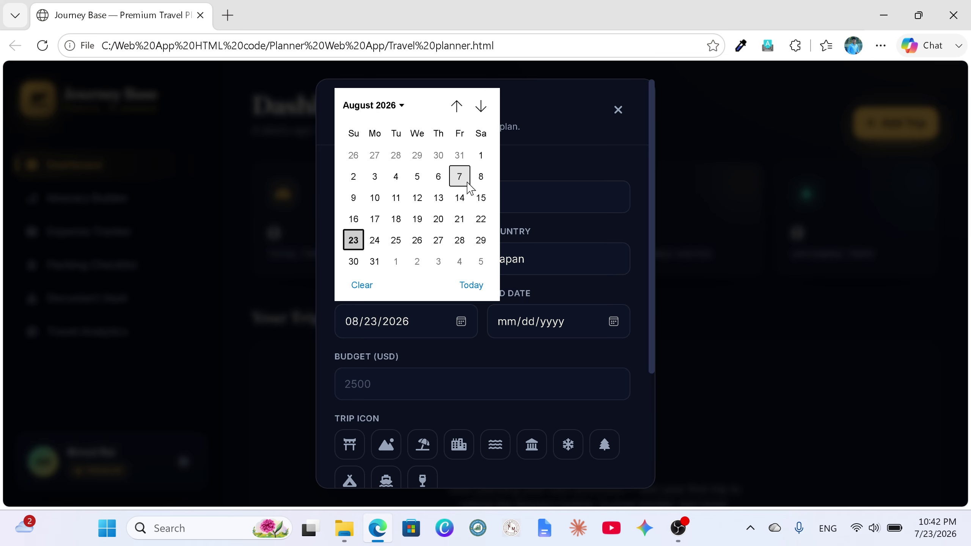
left_click(419, 221)
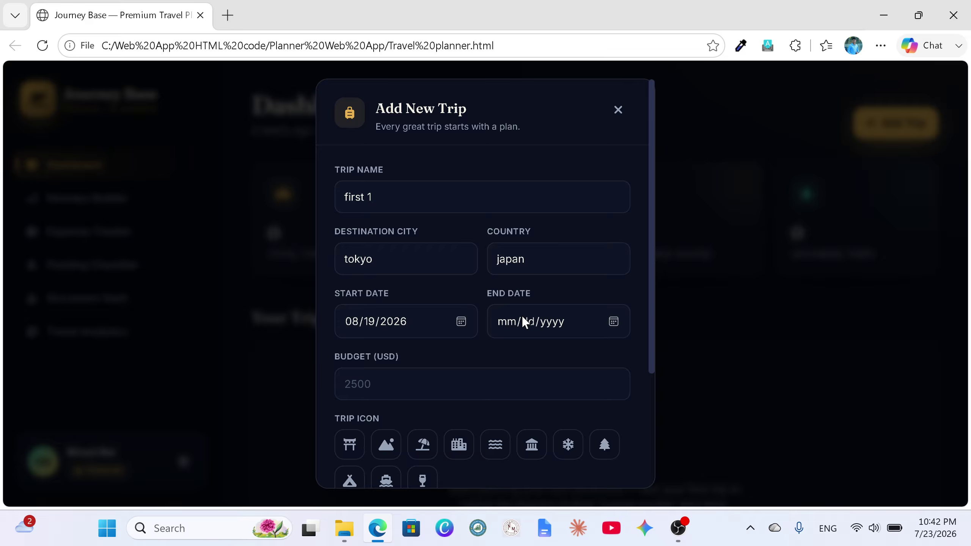
left_click(613, 322)
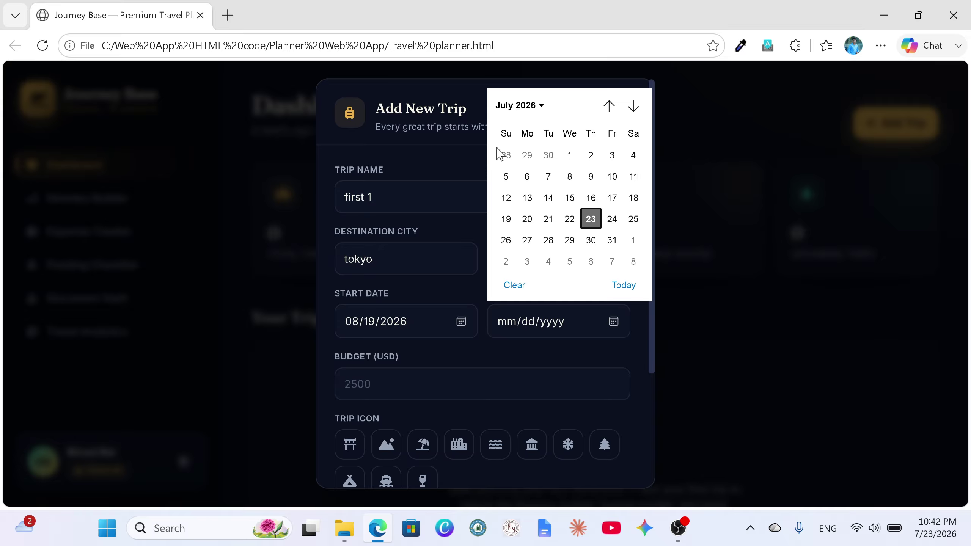
left_click(539, 106)
left_click(615, 182)
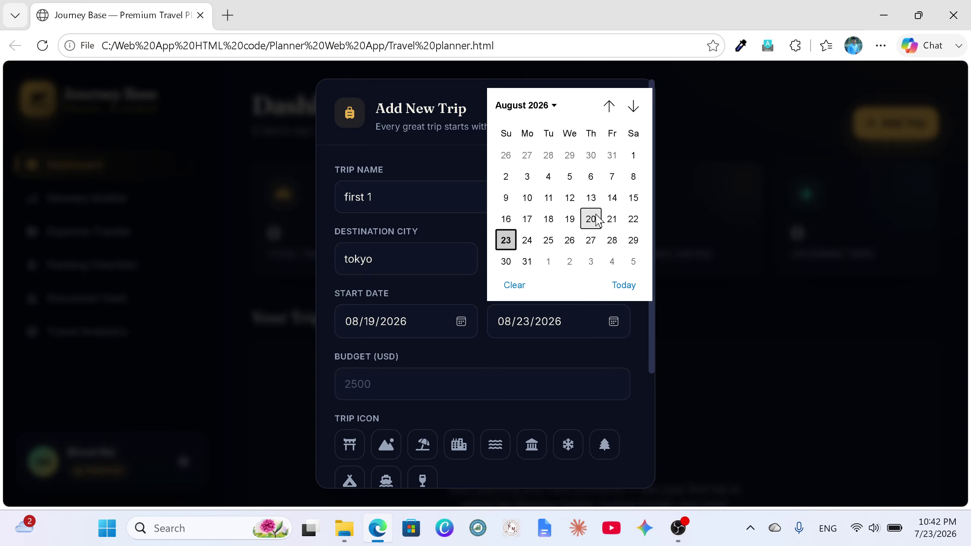
left_click(556, 109)
left_click(513, 207)
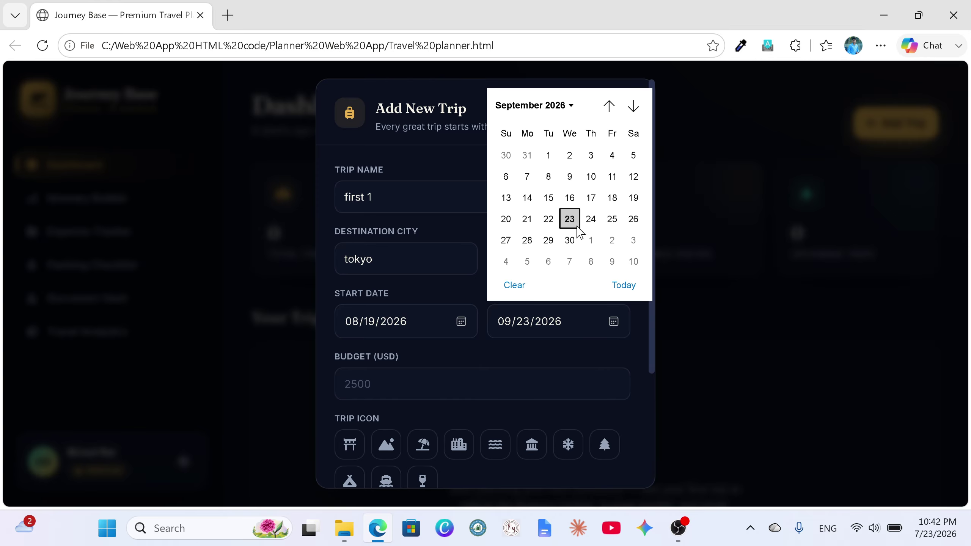
left_click(609, 223)
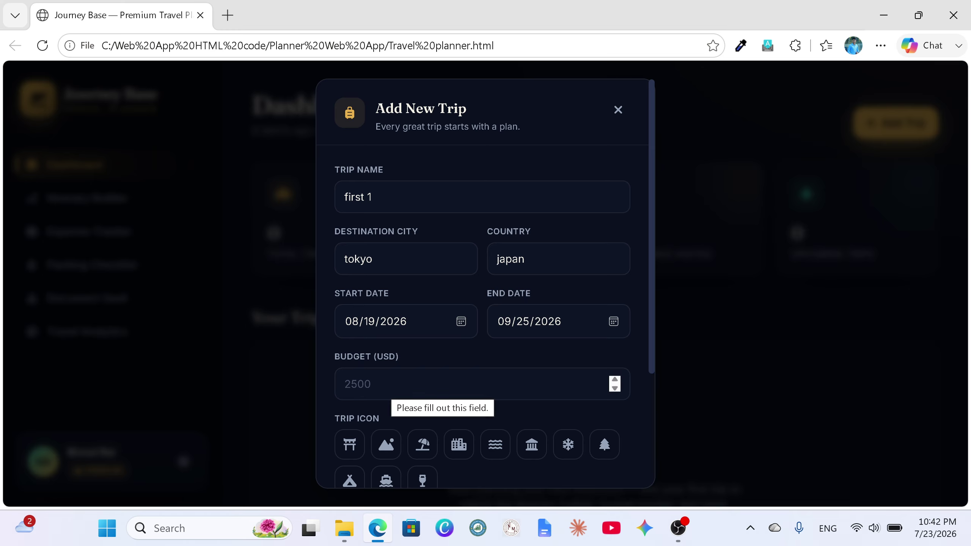
Step: Give it a 5000 budget, the beach-umbrella icon and a short note, then create it
left_click(394, 384)
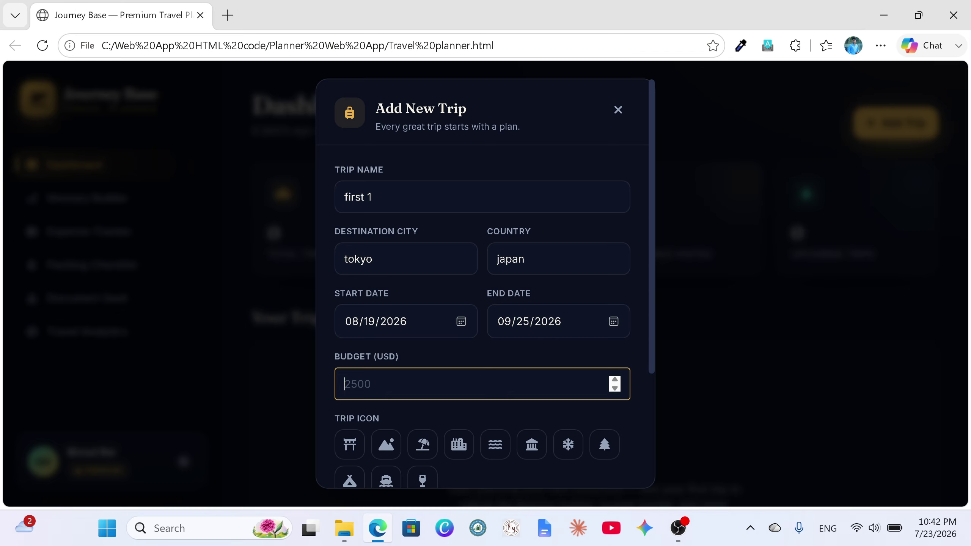
type("5000")
scroll(447, 408, "down", 5)
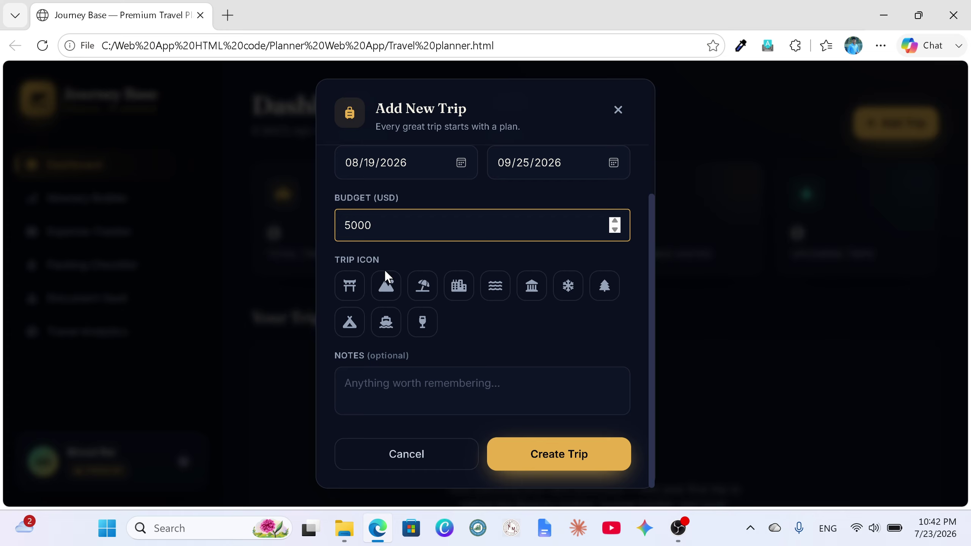
left_click(423, 288)
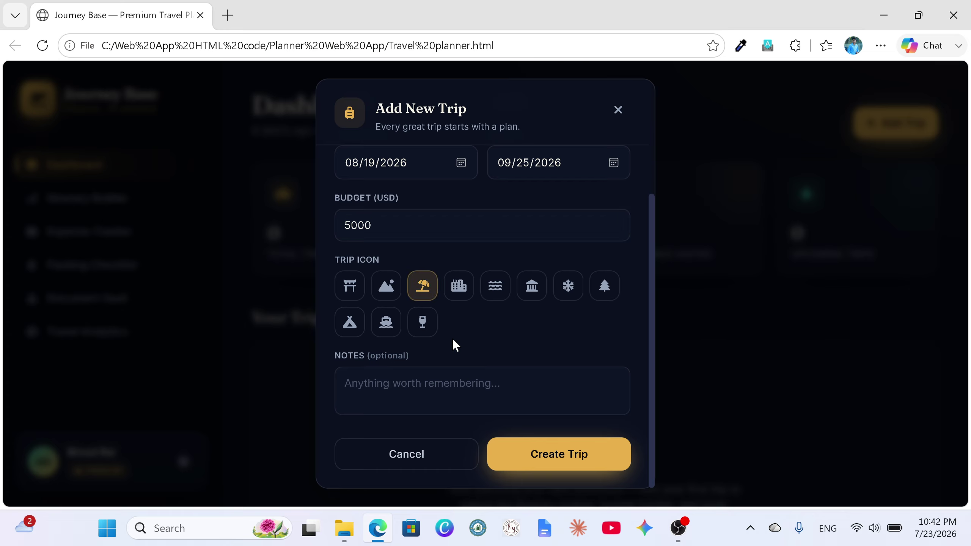
left_click(346, 383)
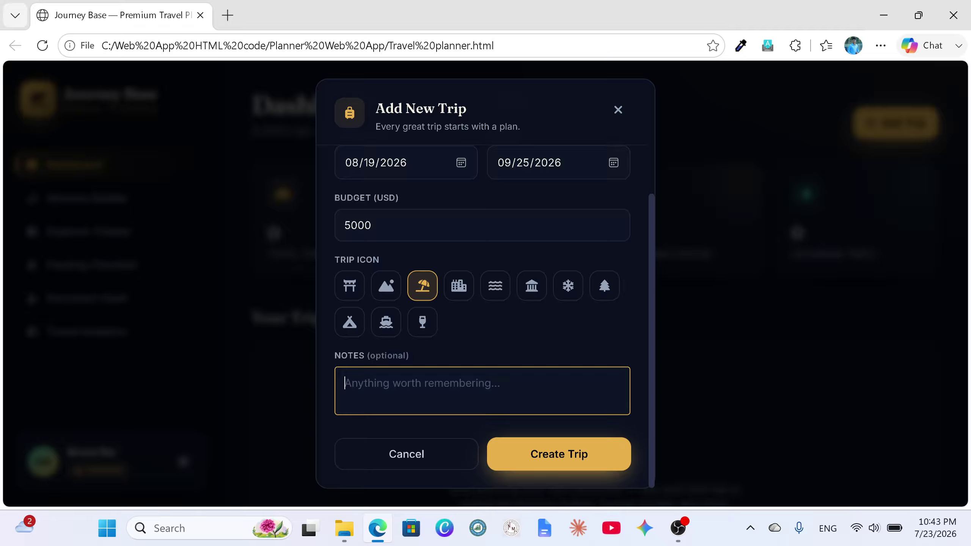
type("myn name")
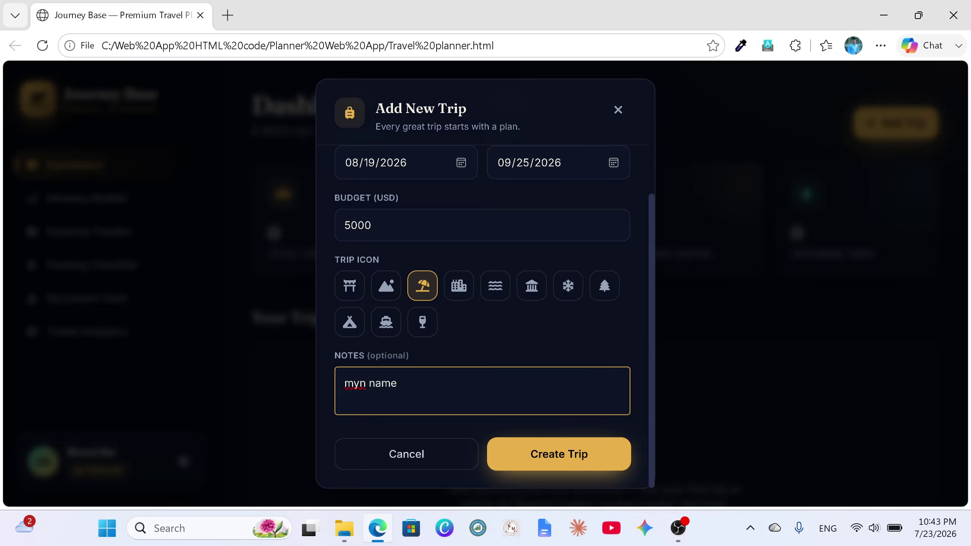
key("Left")
key("Left")
key("Left")
key("Left")
key("Left")
key("Left")
key("BackSpace")
left_click(541, 463)
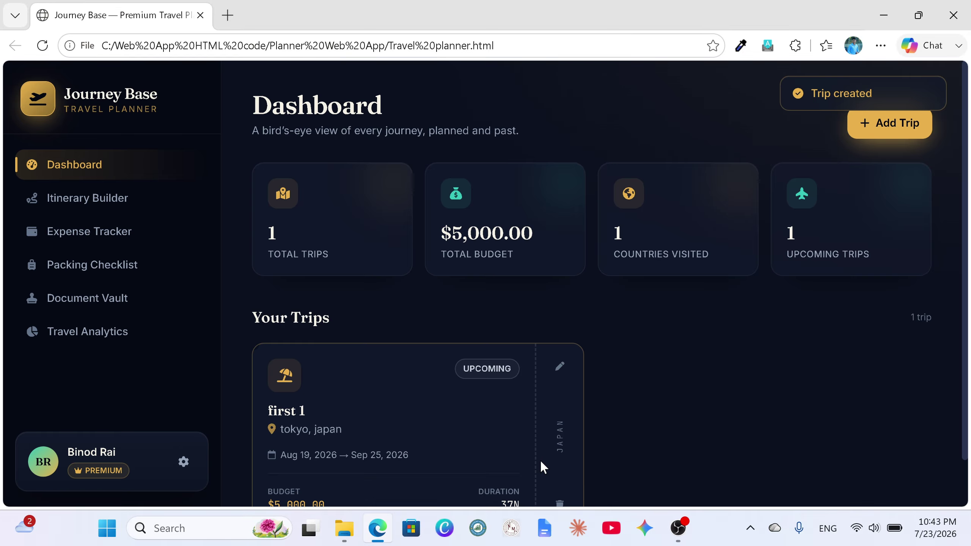
Step: Start a second trip named 'second 2' with destination New york, USA
scroll(601, 406, "down", 2)
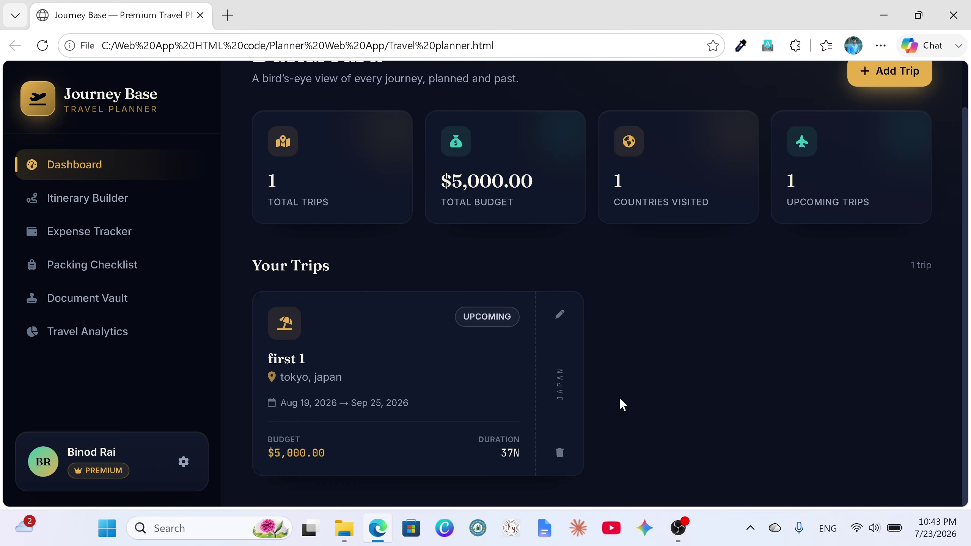
scroll(619, 398, "up", 2)
left_click(881, 132)
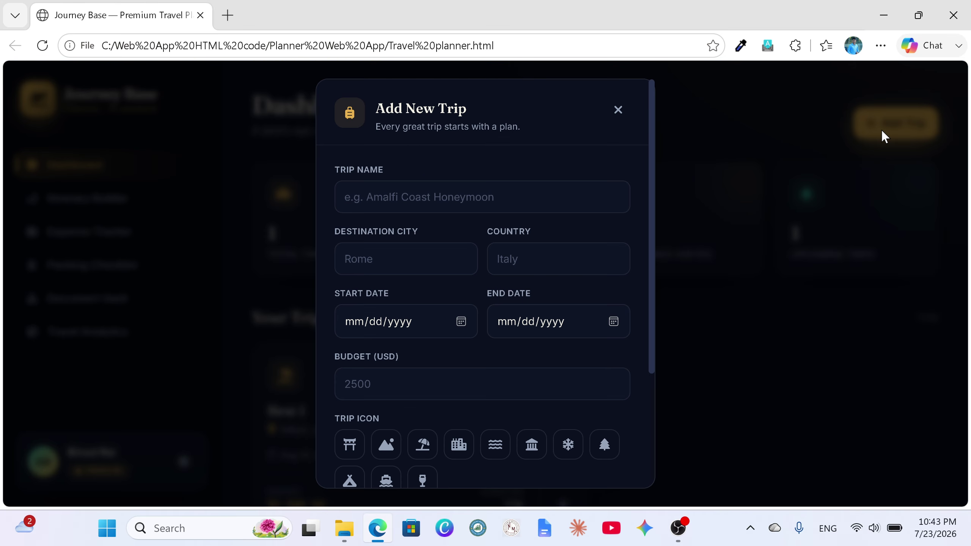
left_click(463, 196)
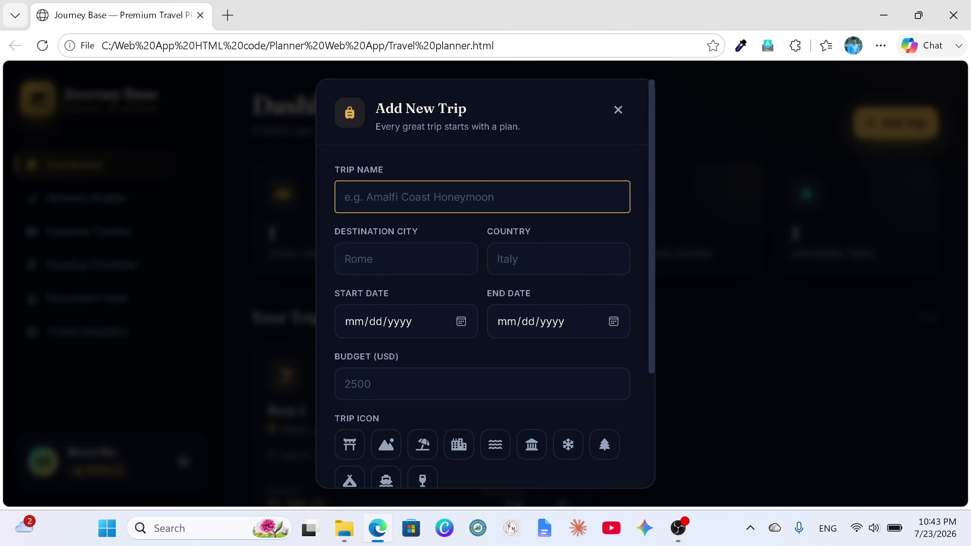
type("se")
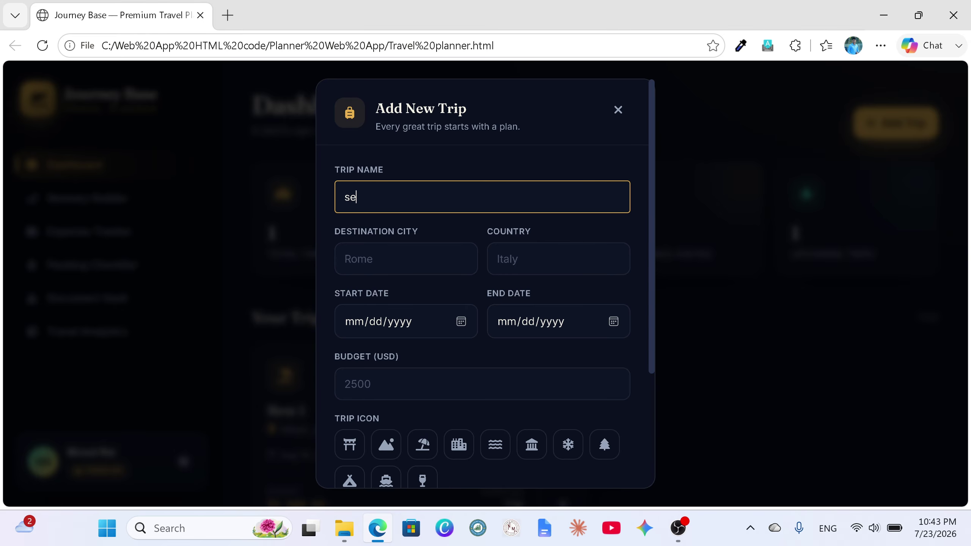
type("cond 2")
left_click(405, 259)
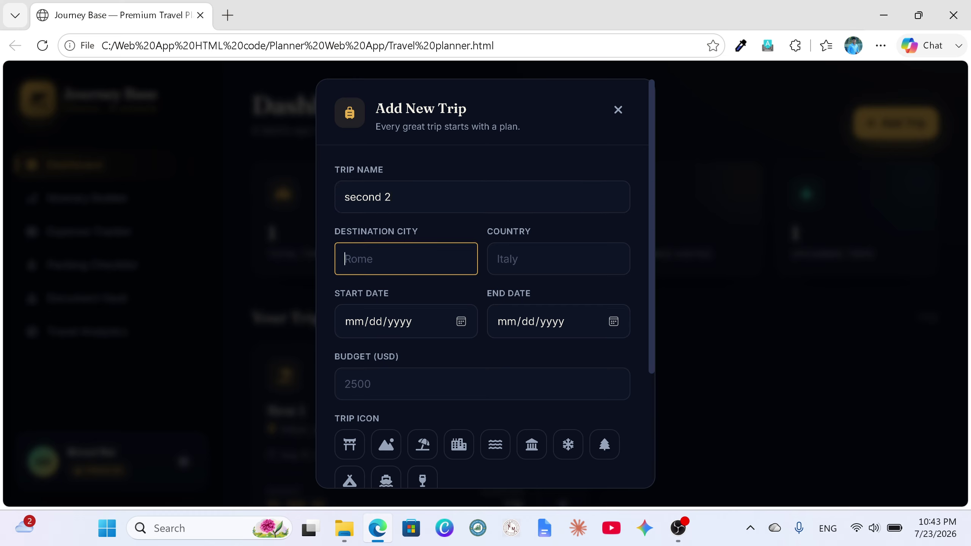
type("New york")
key("Tab")
type("U")
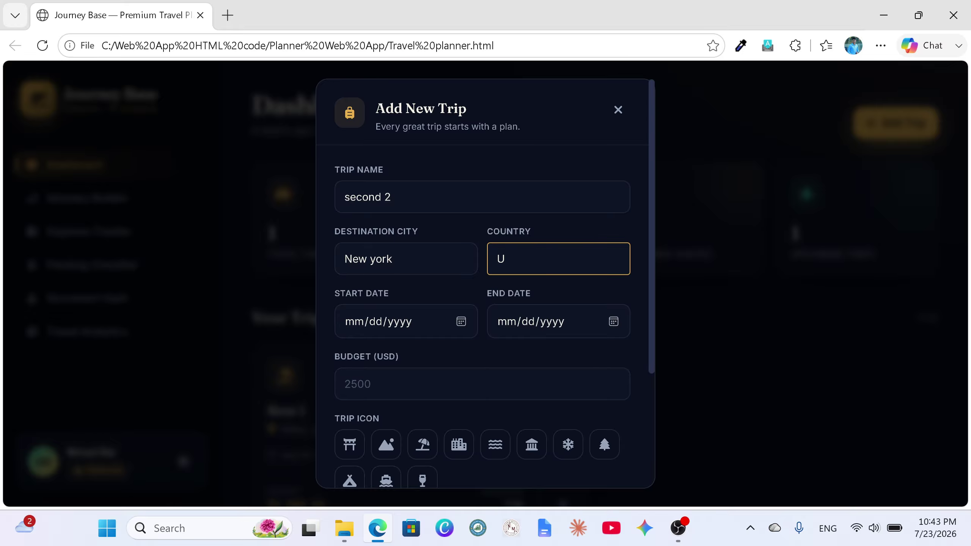
type("SA")
Step: Set its dates from February 10 to March 20, 2027
left_click(459, 325)
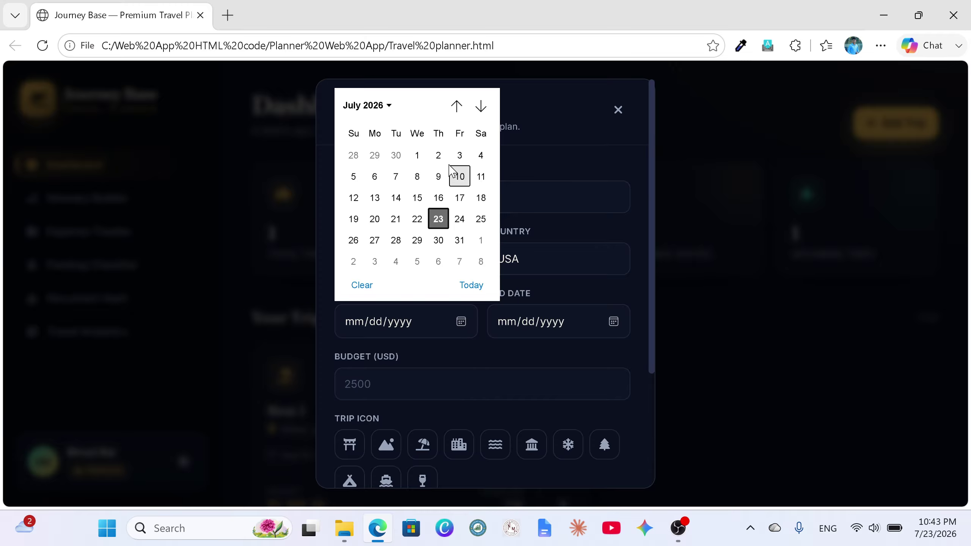
left_click(389, 106)
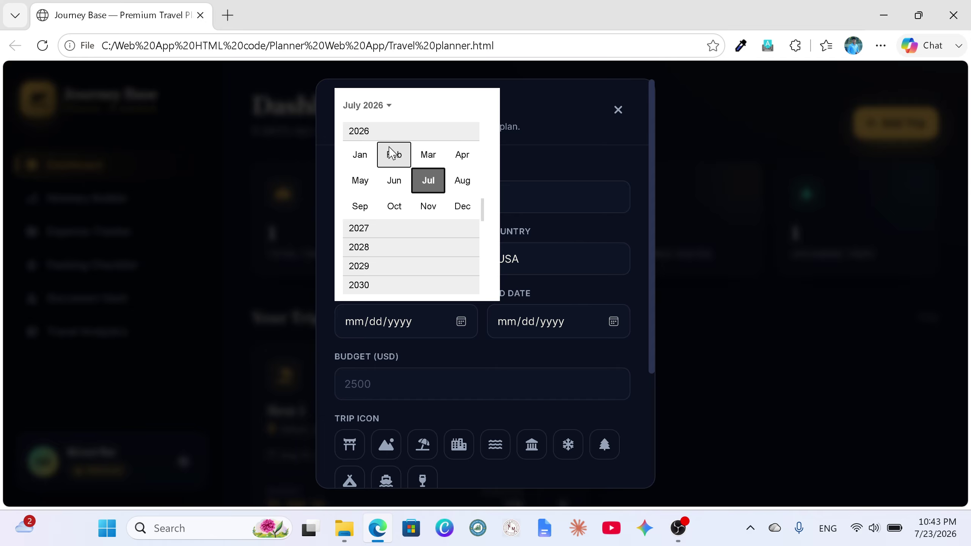
left_click(377, 229)
left_click(393, 155)
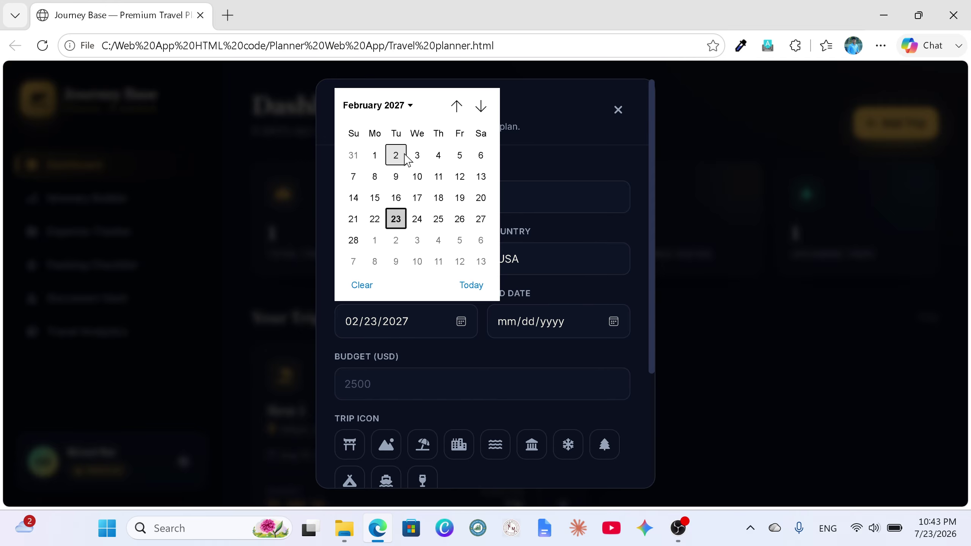
left_click(417, 177)
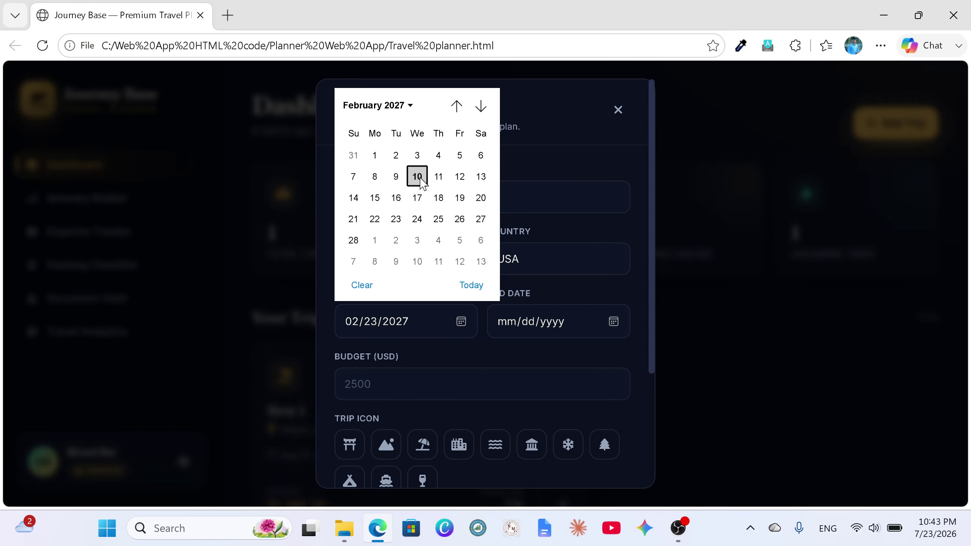
left_click(613, 321)
left_click(539, 106)
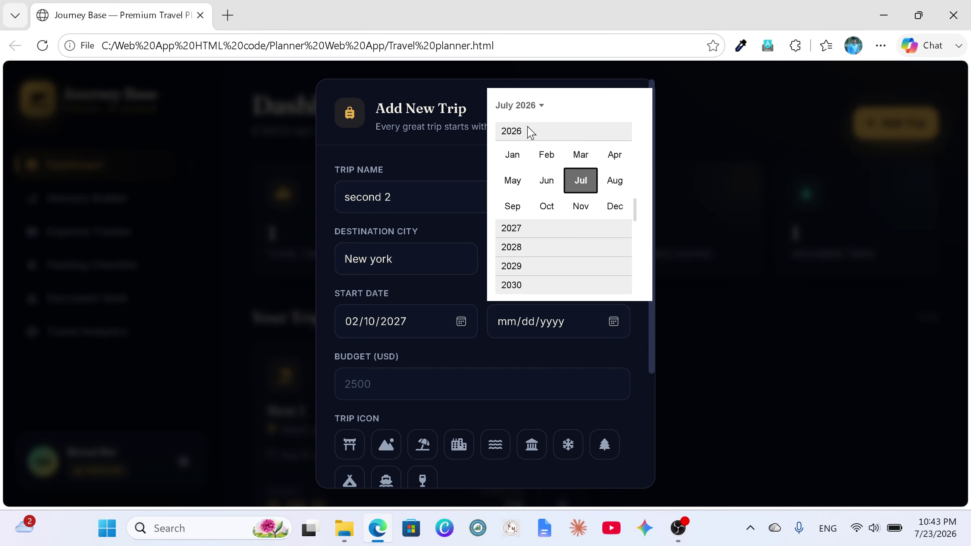
left_click(520, 228)
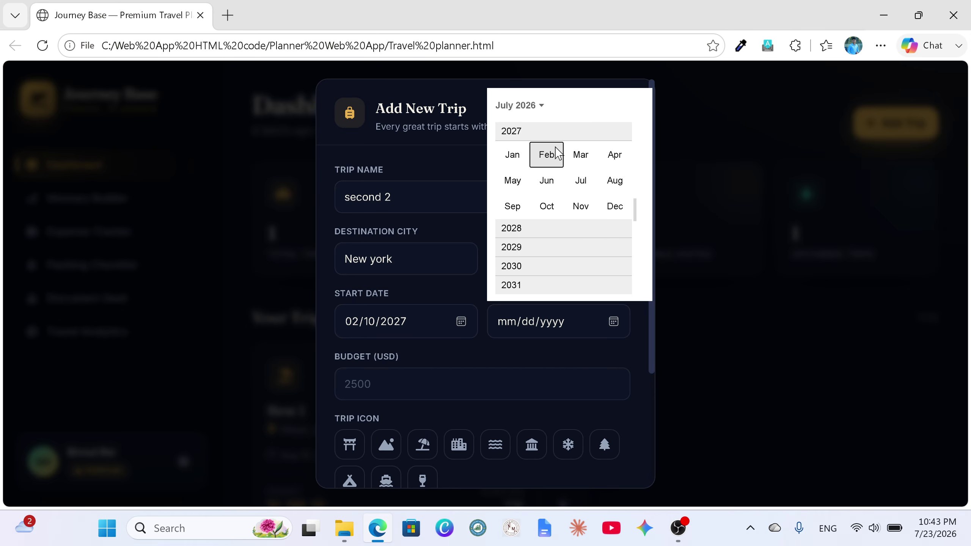
left_click(581, 154)
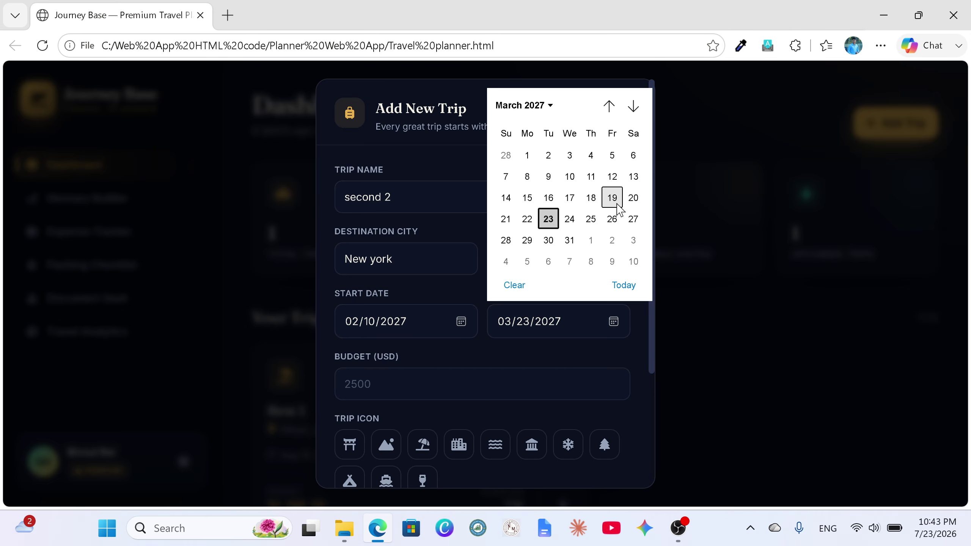
left_click(633, 198)
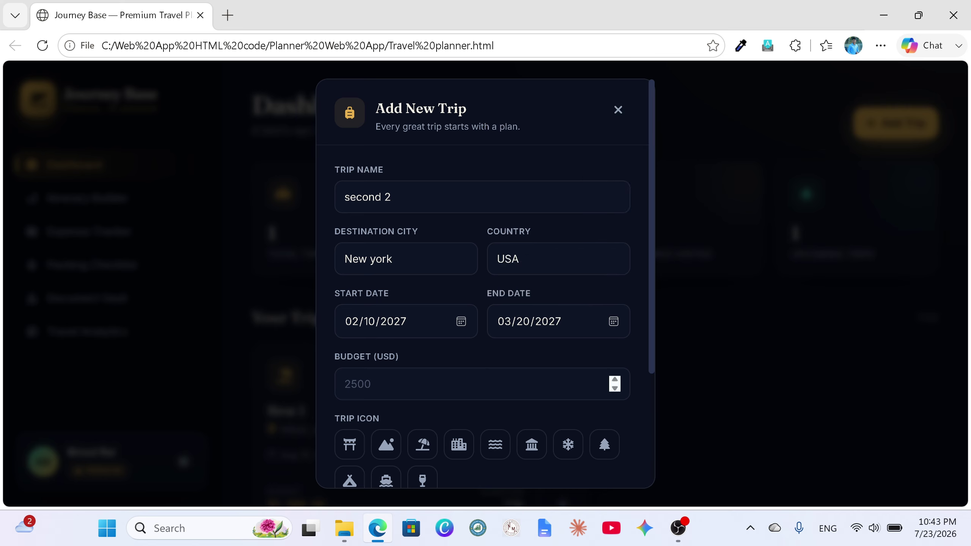
Step: Enter a 7000 budget, choose the landmark icon, and create the trip
left_click(458, 384)
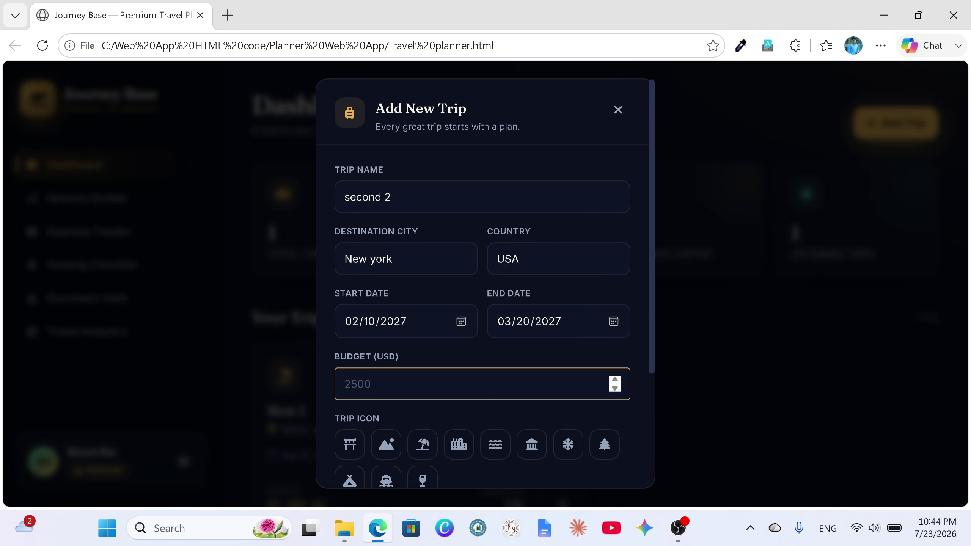
type("7000")
left_click(532, 446)
scroll(532, 448, "down", 2)
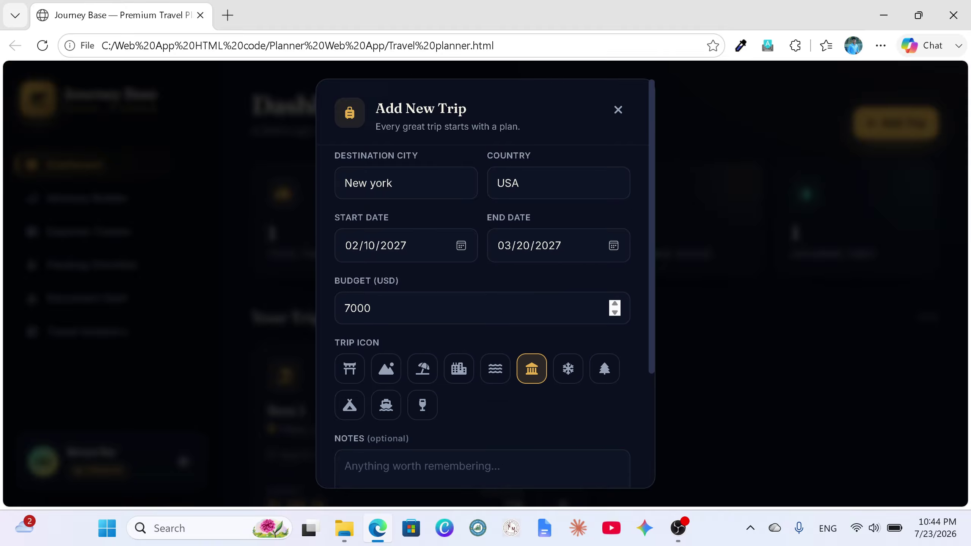
scroll(550, 376, "down", 2)
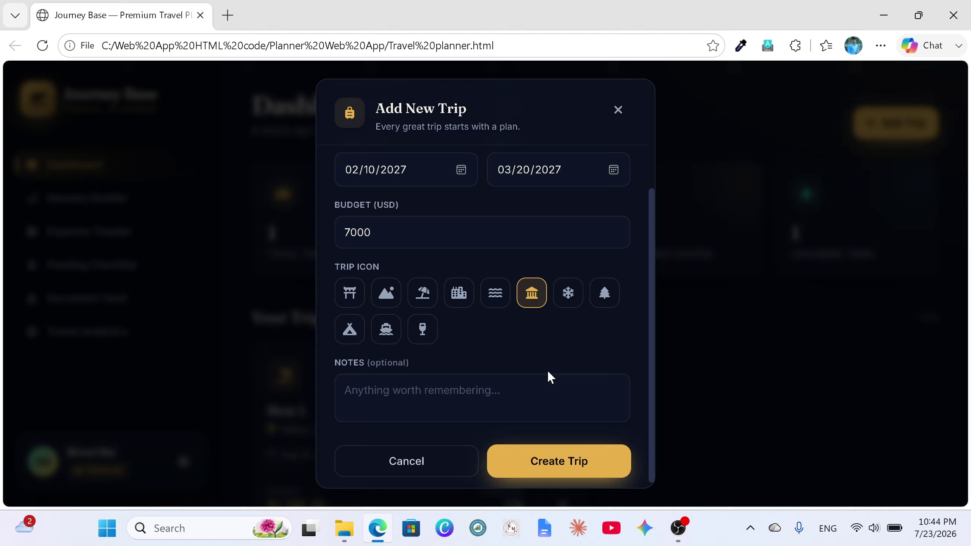
left_click(543, 468)
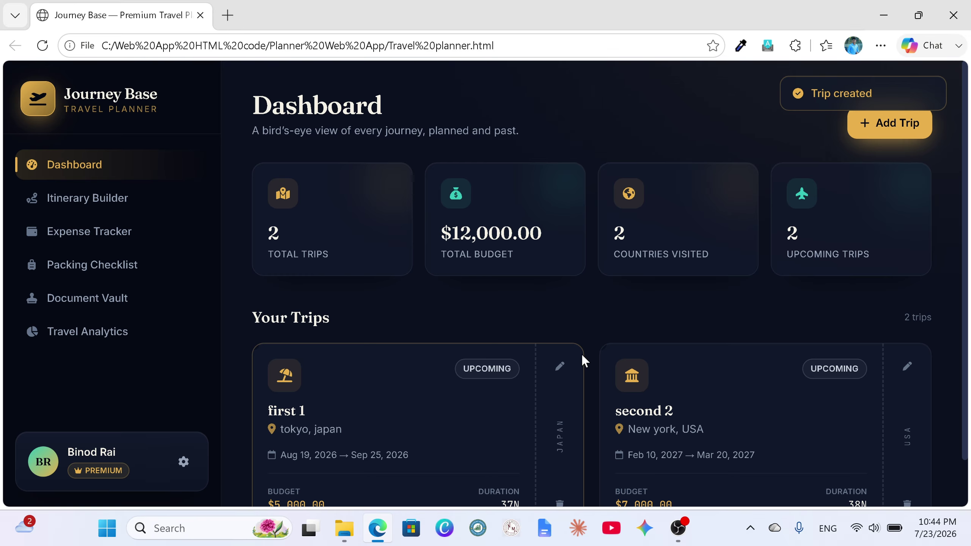
scroll(582, 358, "down", 1)
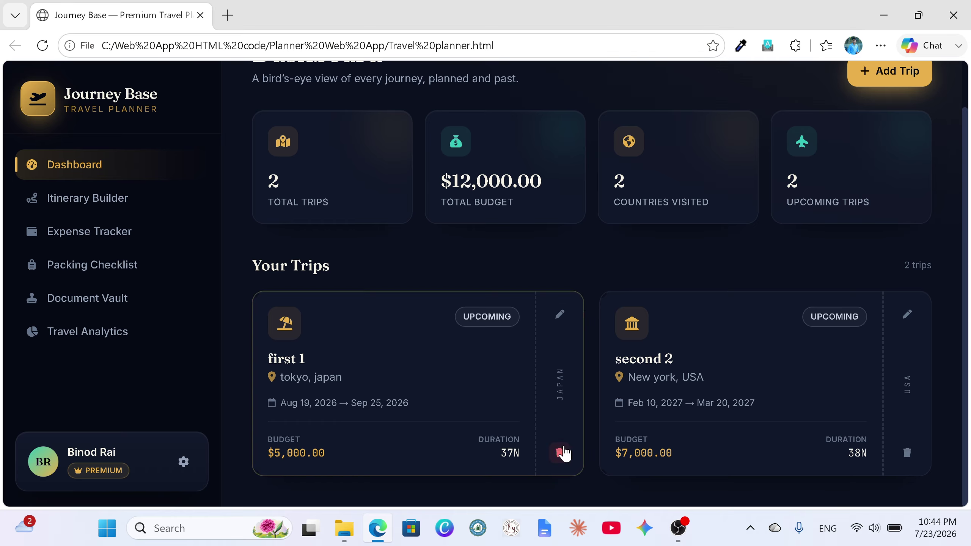
Step: Edit the first 1 trip to start on August 13, 2026 and save the change
left_click(559, 317)
scroll(535, 319, "down", 4)
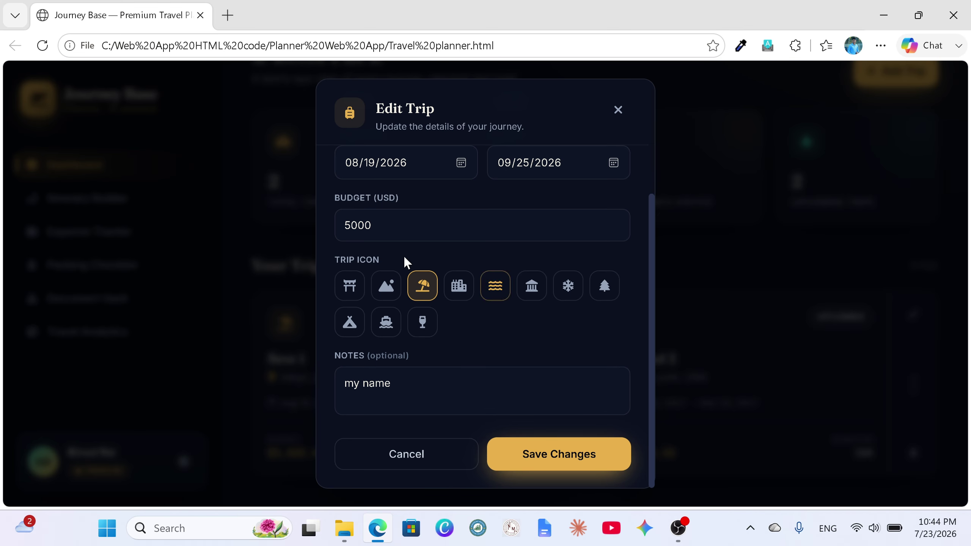
scroll(451, 267, "up", 2)
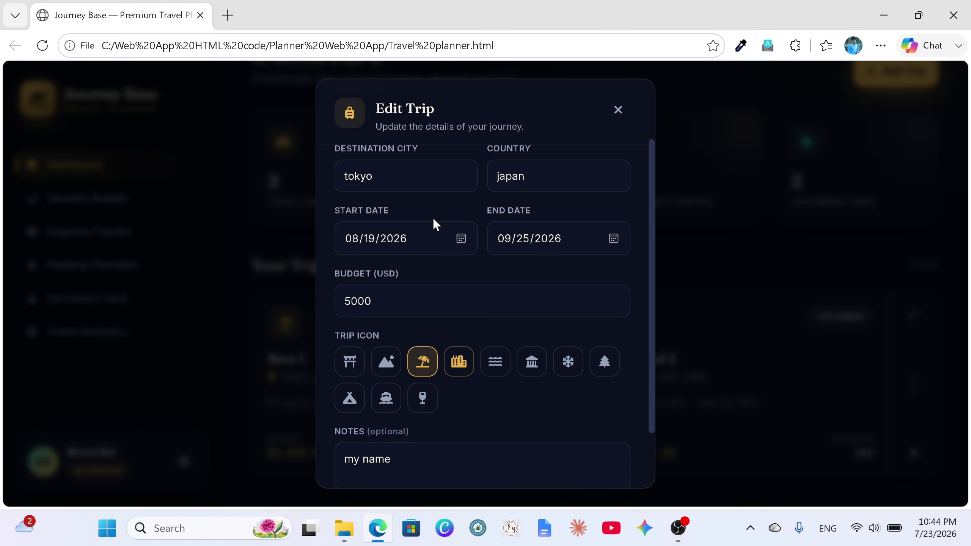
left_click(460, 239)
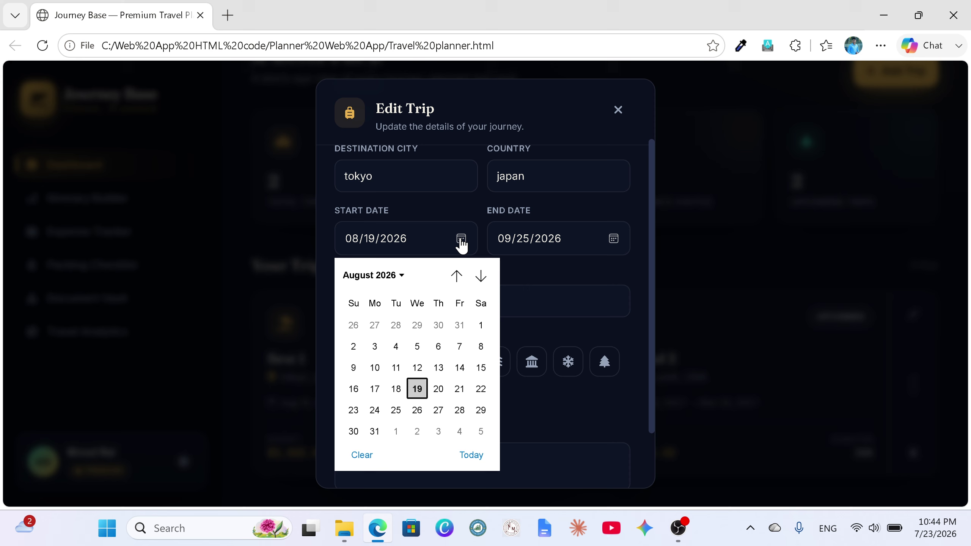
left_click(439, 368)
scroll(575, 454, "down", 2)
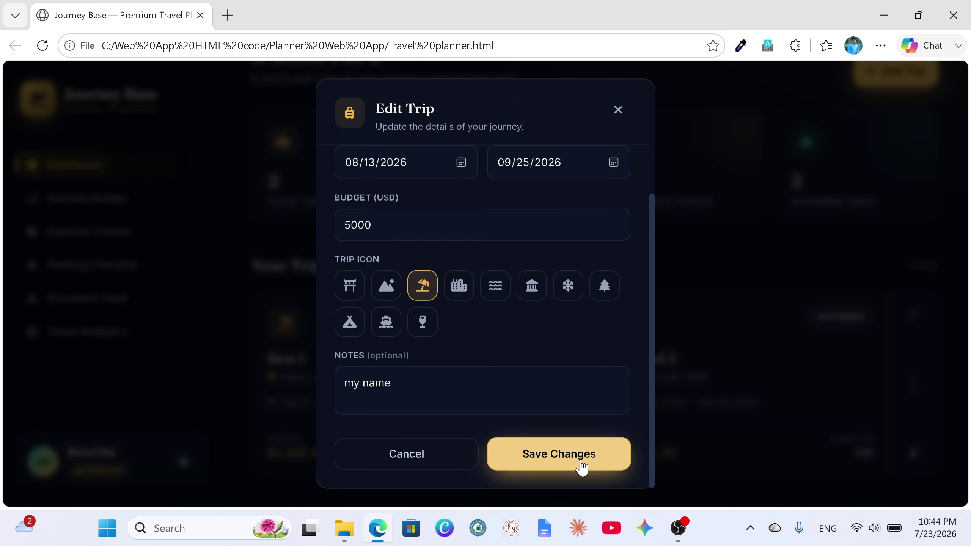
left_click(581, 465)
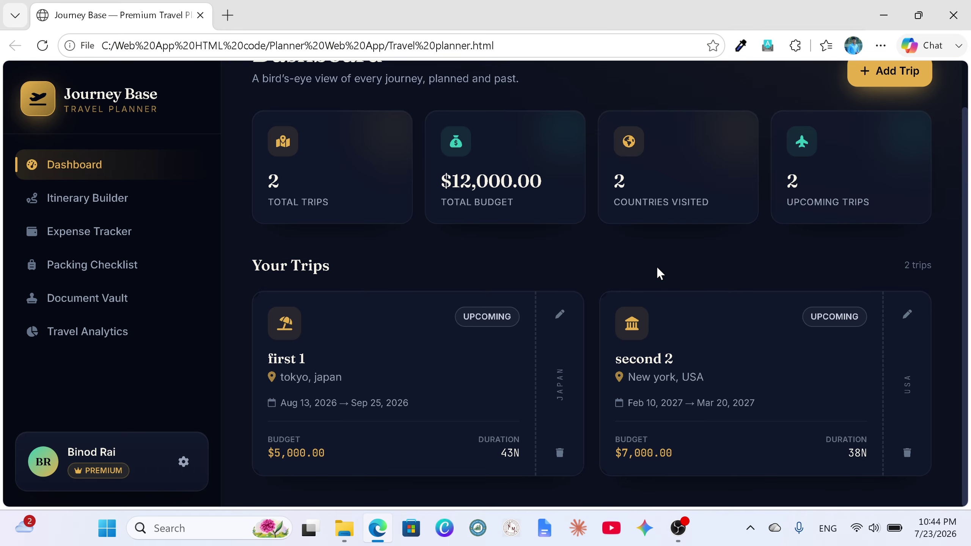
Step: Open the Itinerary Builder, flip between trip tabs, and settle on first 1's timeline
left_click(108, 213)
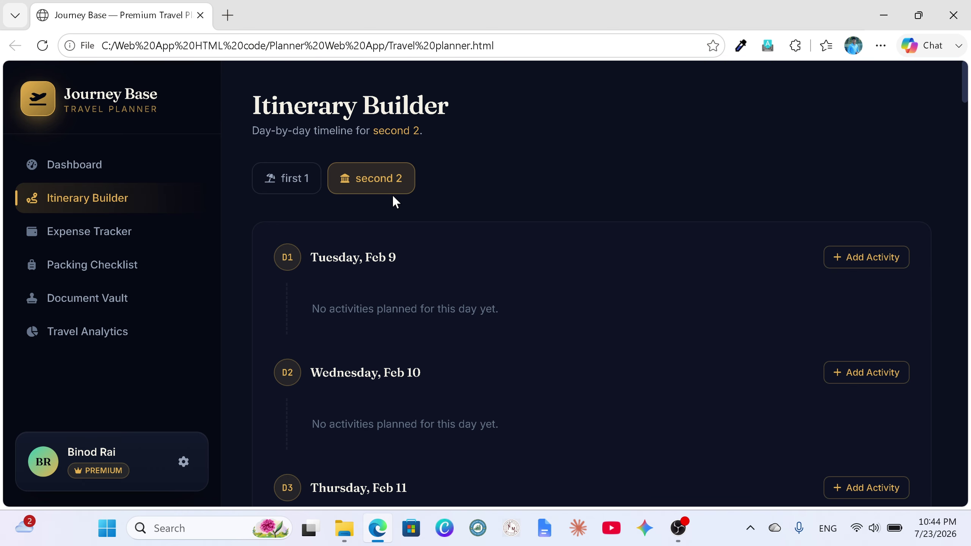
left_click(298, 183)
left_click(355, 182)
left_click(293, 197)
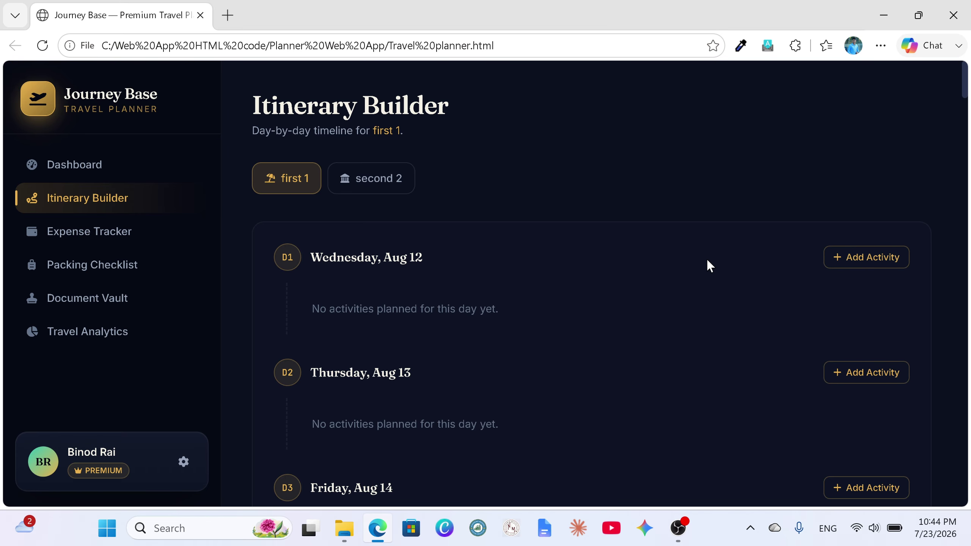
Step: Start a new Aug 12 activity for first 1 timed at 10:00 AM
left_click(869, 263)
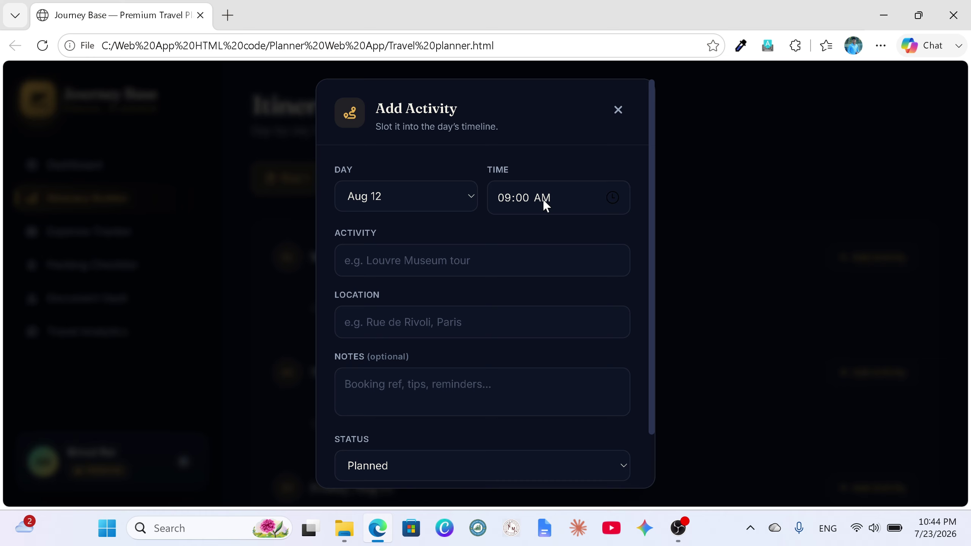
left_click(470, 196)
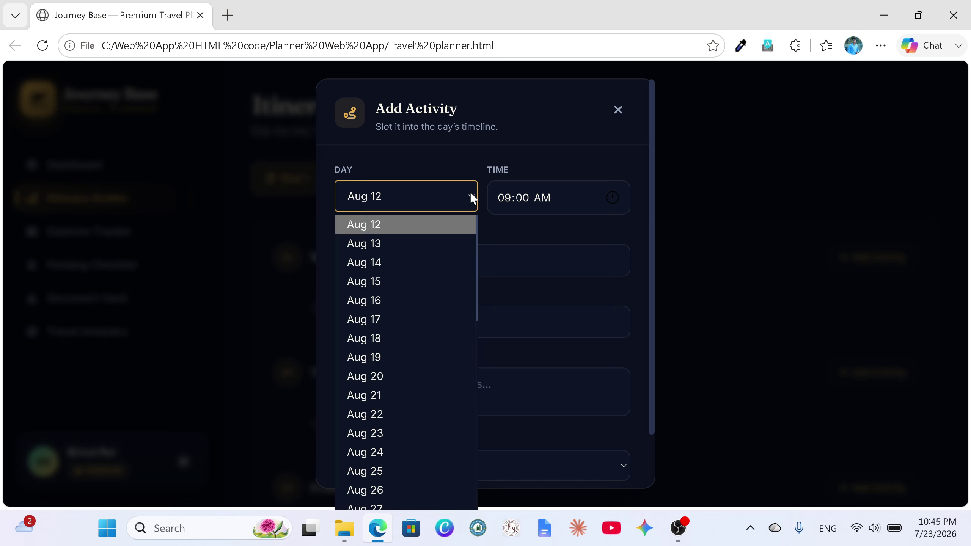
scroll(367, 314, "down", 10)
scroll(370, 305, "up", 10)
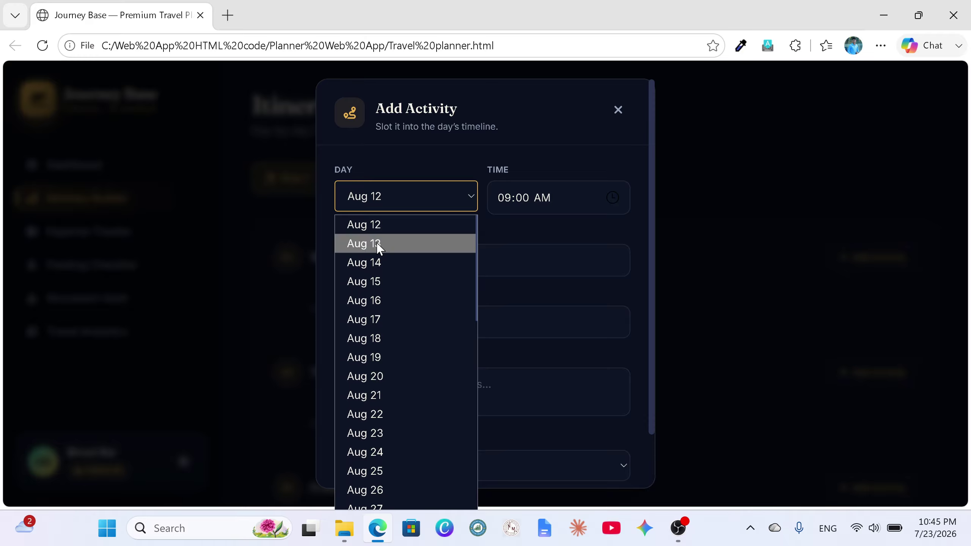
left_click(385, 229)
left_click(612, 197)
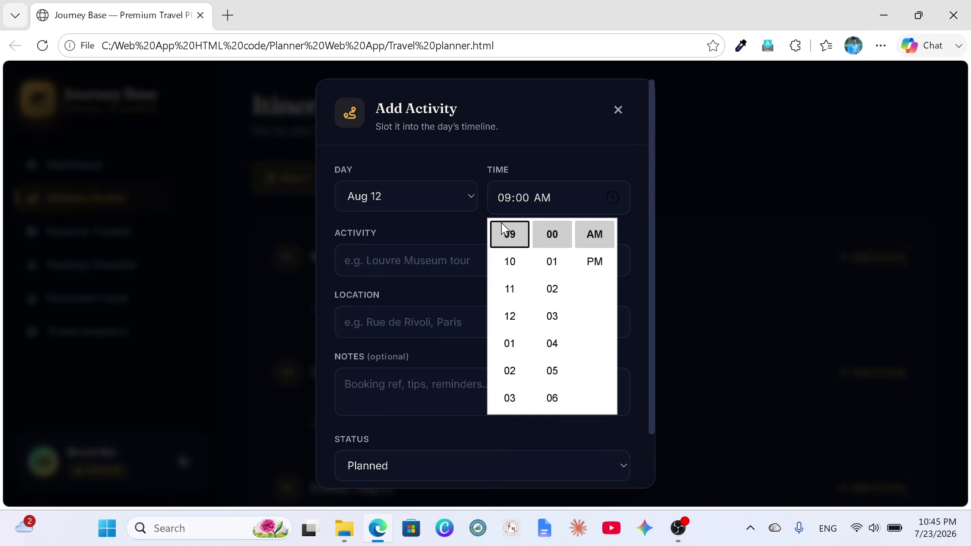
left_click(511, 264)
left_click(590, 243)
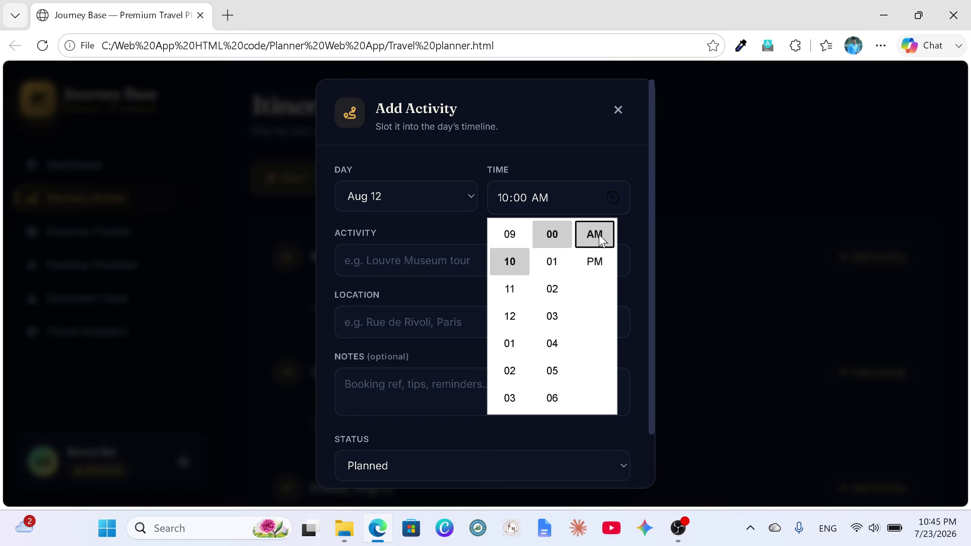
key("Return")
Step: Name it exercise, located in tokyo with note fitness, and add it to the timeline
left_click(405, 260)
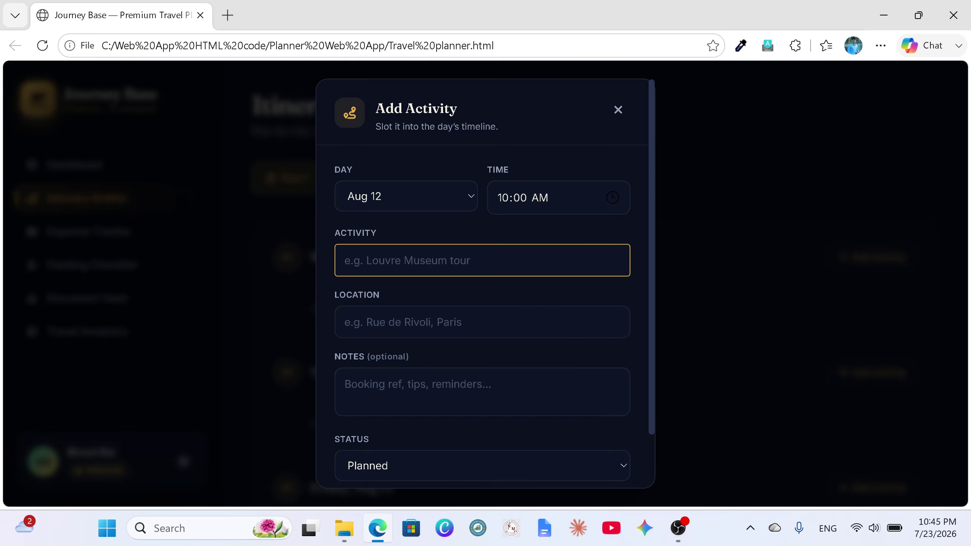
type("exer")
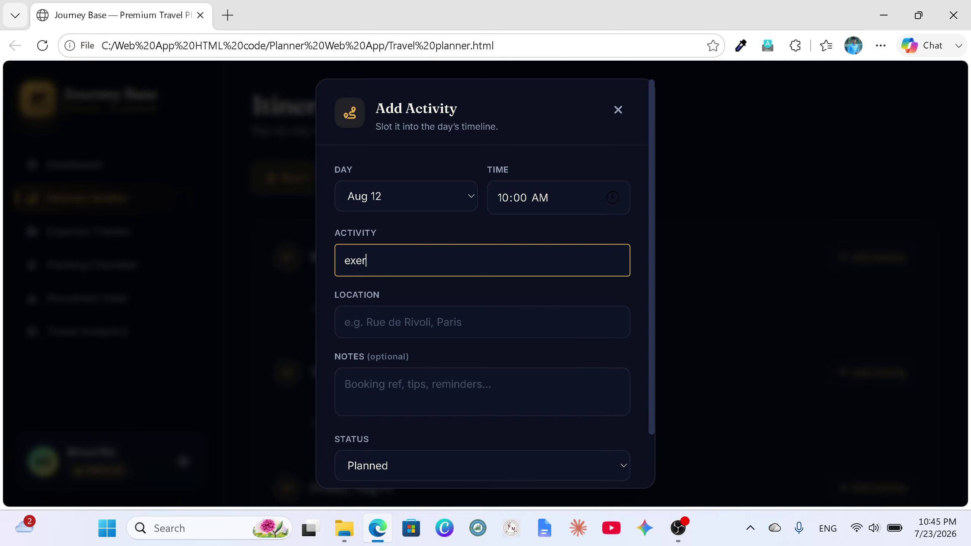
type("cise")
left_click(382, 322)
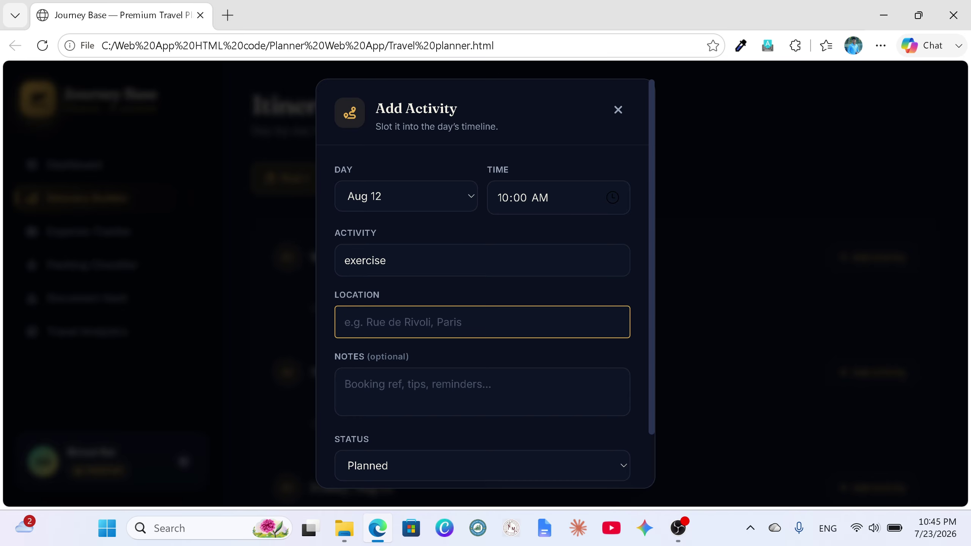
type("to")
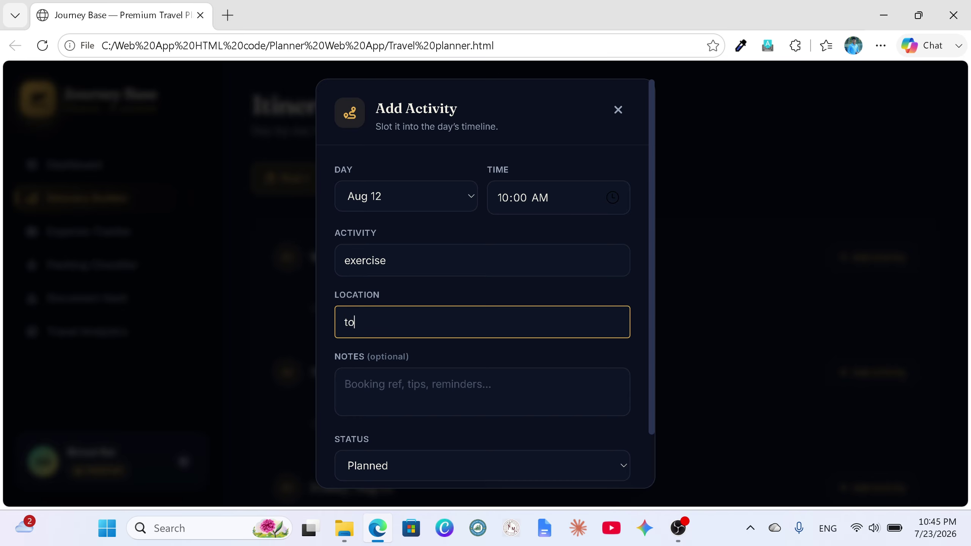
type("kyo")
left_click(345, 384)
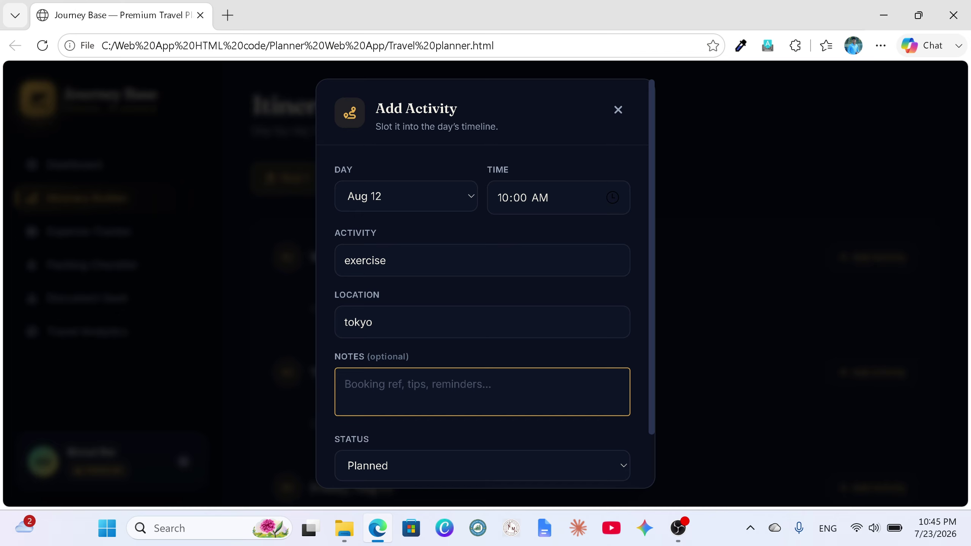
type("fitness")
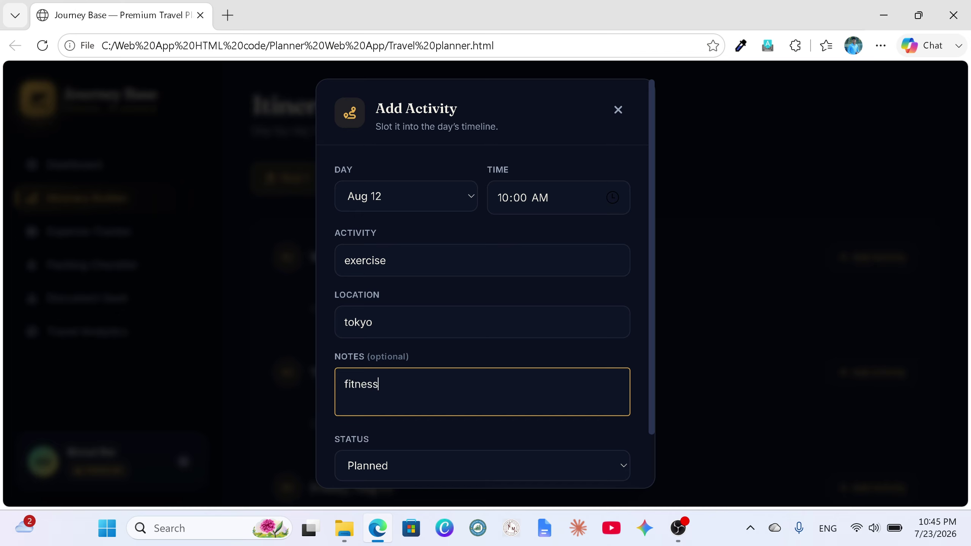
scroll(610, 381, "down", 2)
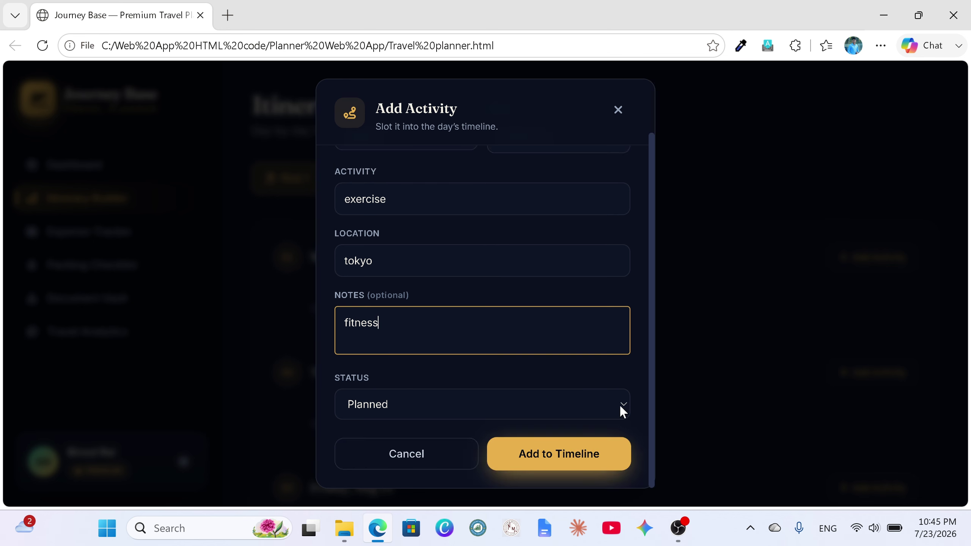
left_click(566, 465)
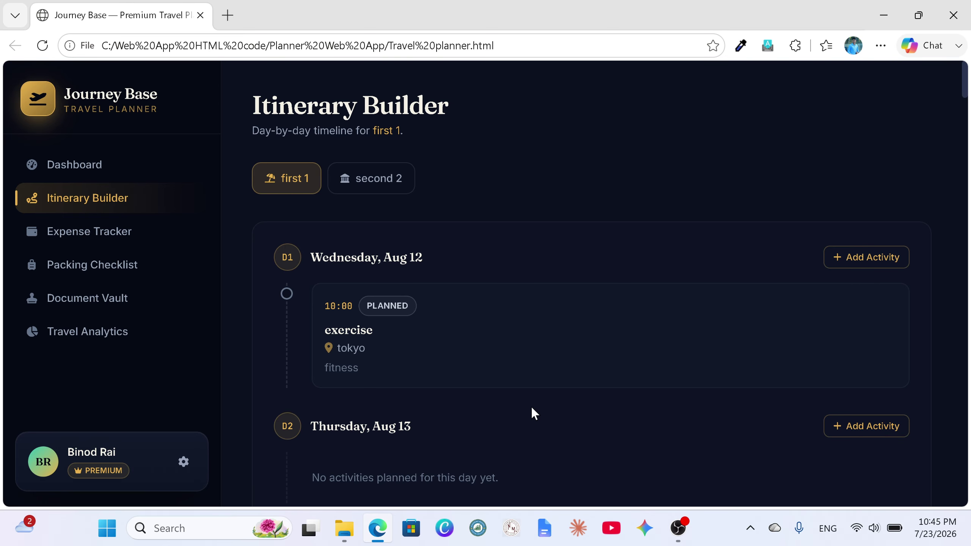
Step: Start another Aug 12 activity timed at 01:01 PM
mouse_move(510, 383)
left_click(865, 265)
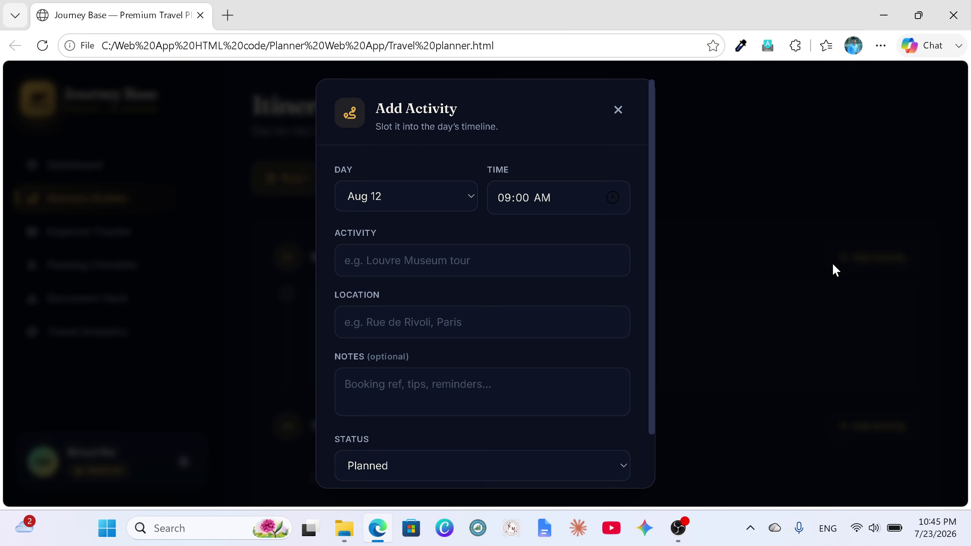
left_click(613, 197)
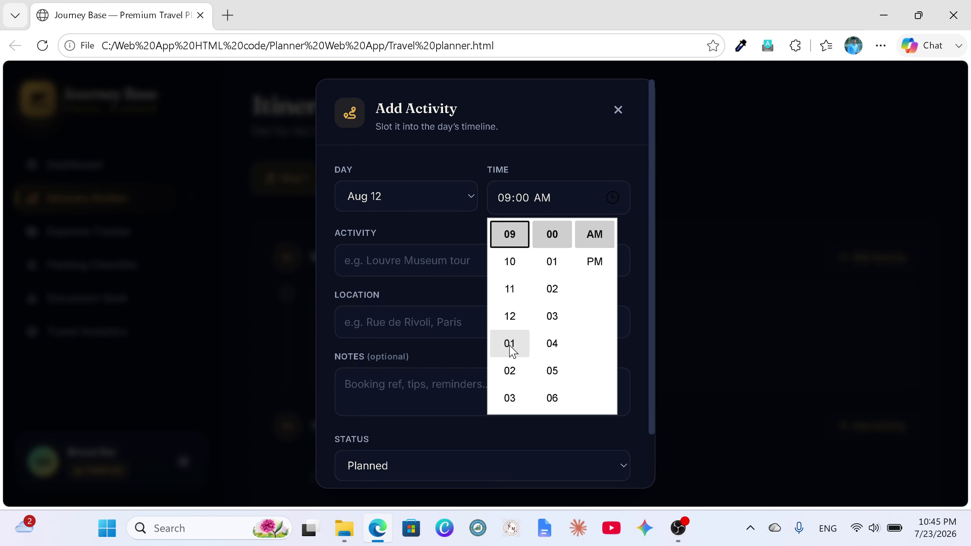
left_click(512, 342)
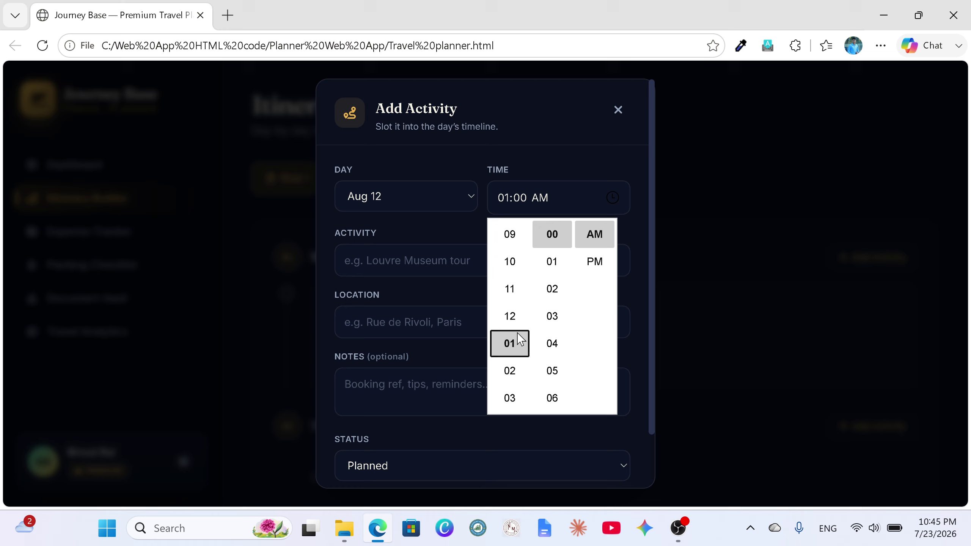
left_click(558, 267)
left_click(586, 263)
left_click(382, 260)
Step: Enter name visit, location tokyo and note temple, then add it to the timeline
left_click(382, 260)
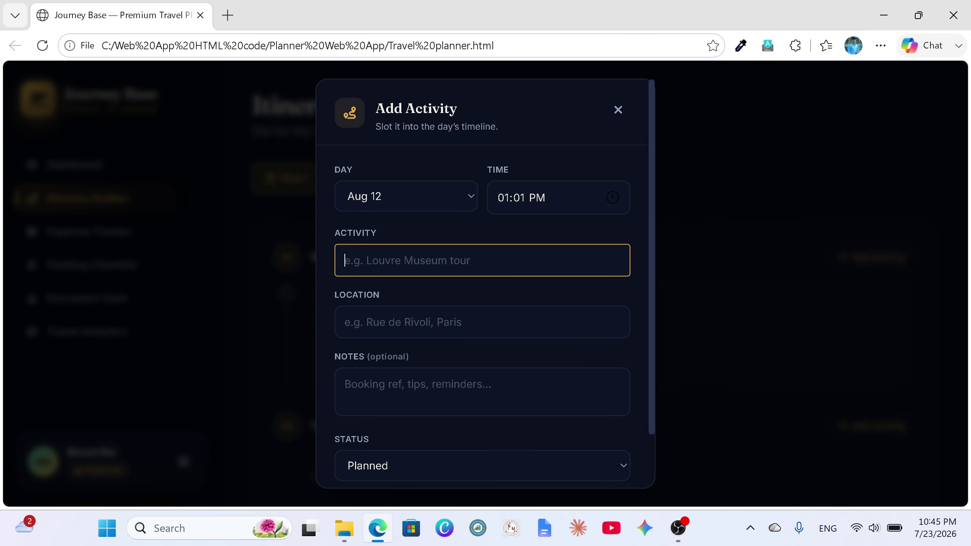
type("visit")
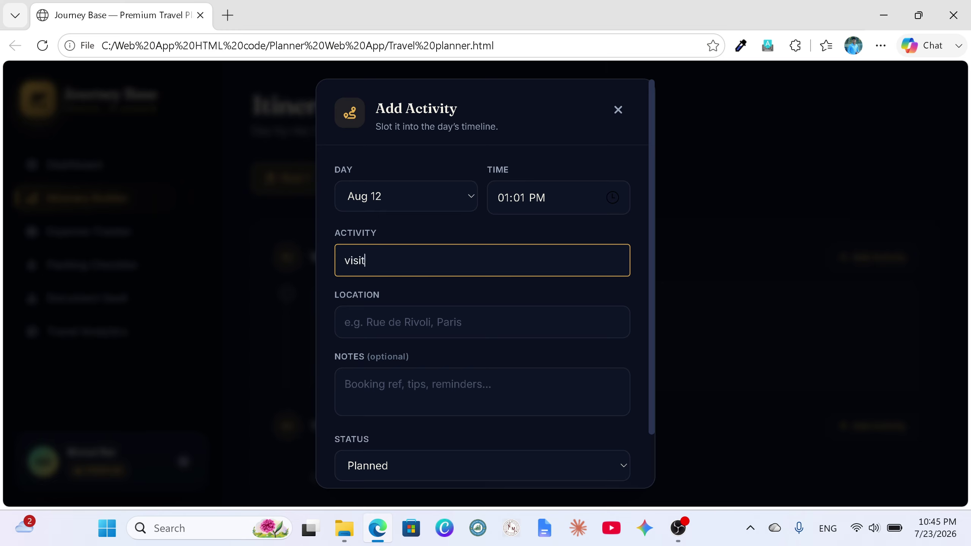
left_click(382, 322)
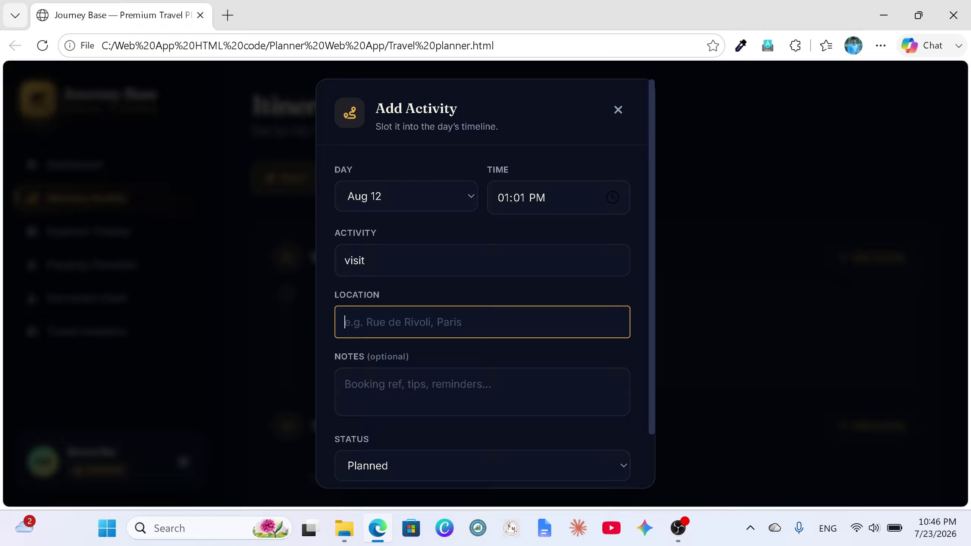
type("tok")
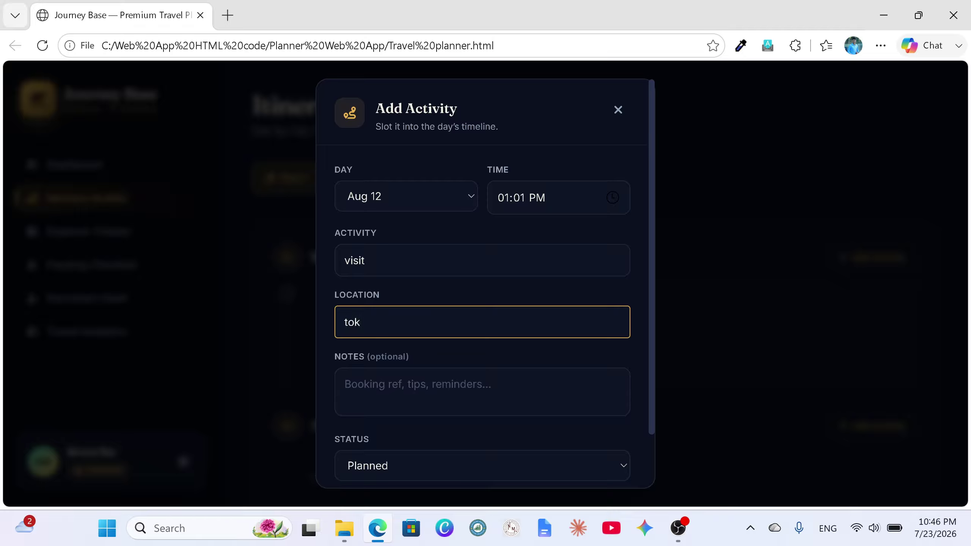
type("yo")
left_click(346, 384)
type("te")
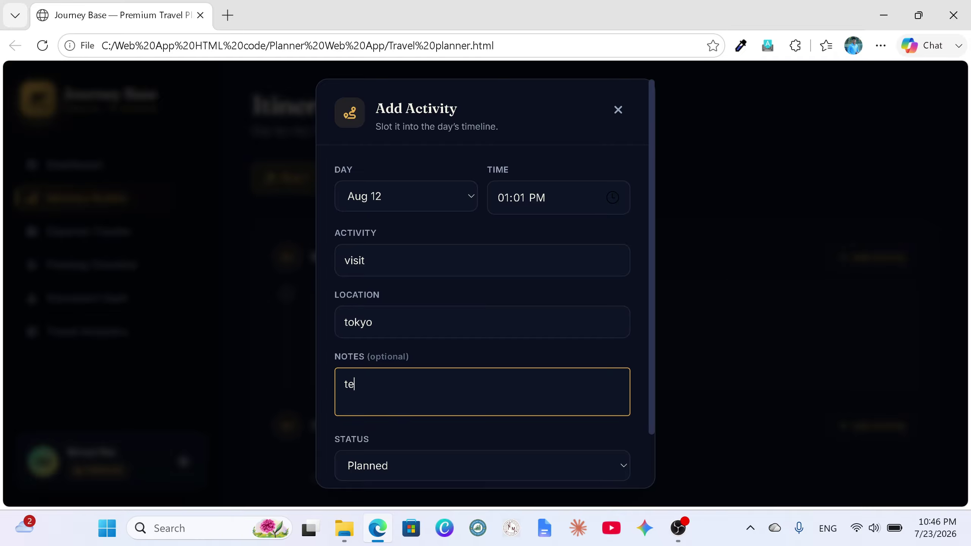
type("mple")
scroll(424, 364, "down", 2)
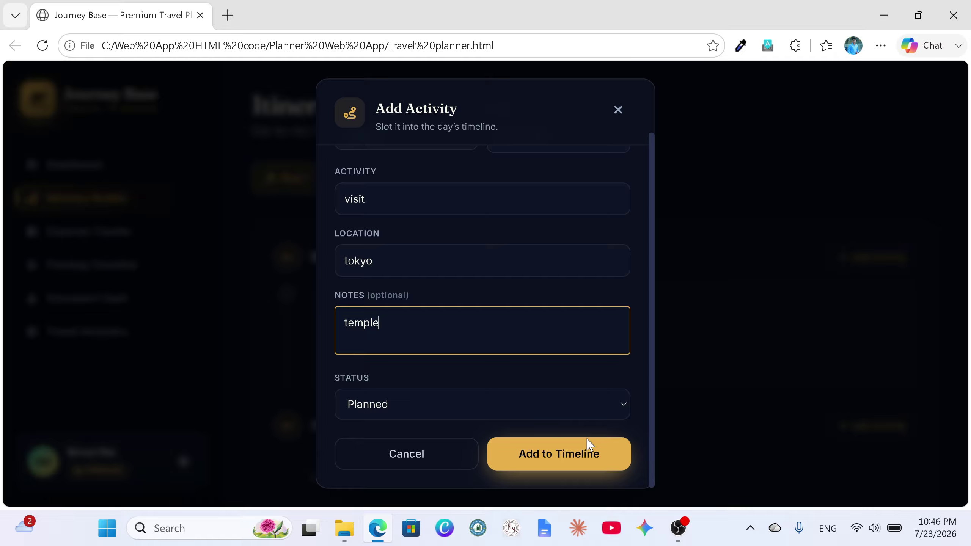
left_click(579, 461)
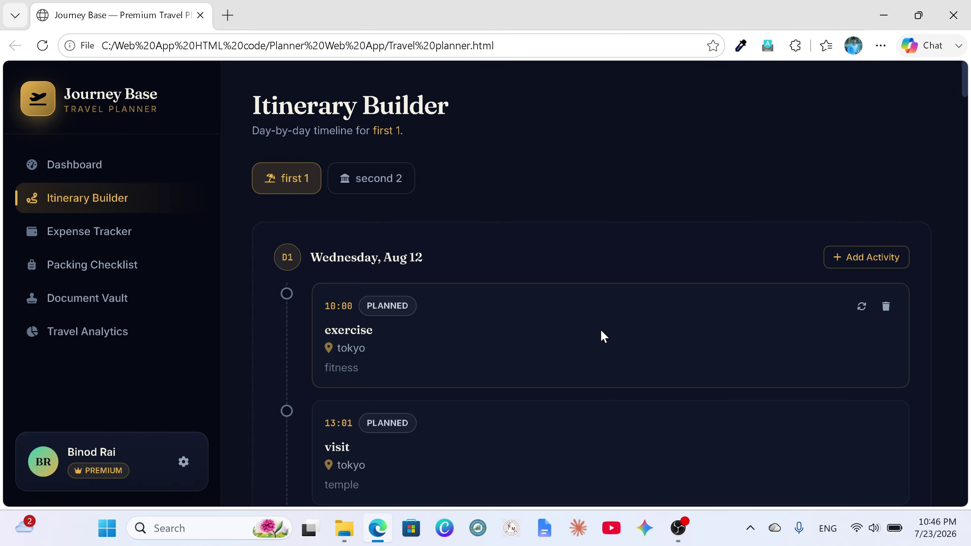
Step: Cycle the exercise activity's status to Completed and set visit to In Progress
left_click(862, 308)
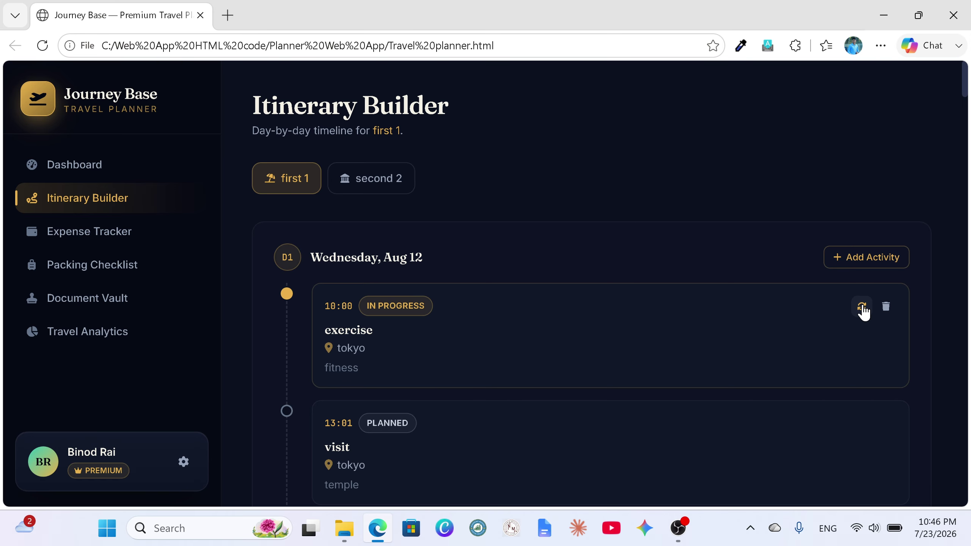
left_click(863, 308)
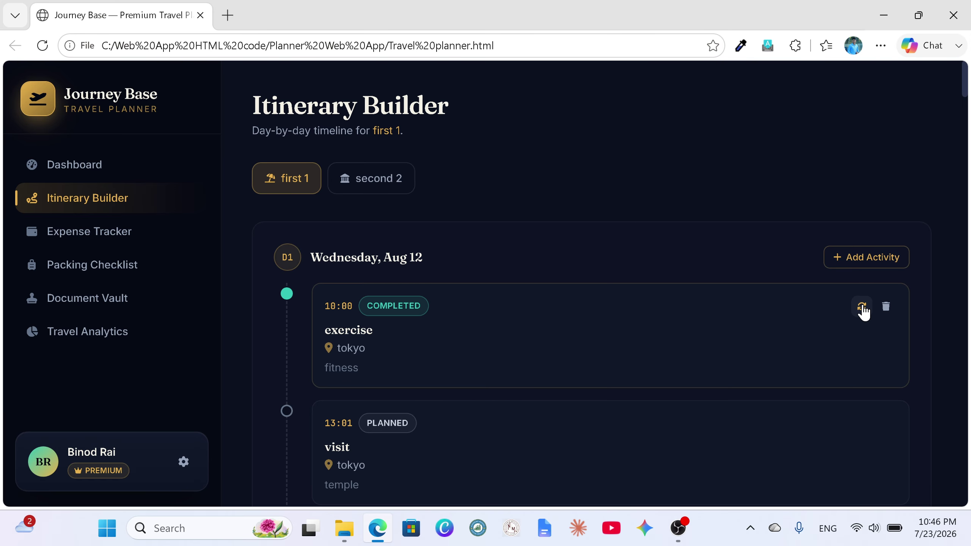
left_click(862, 308)
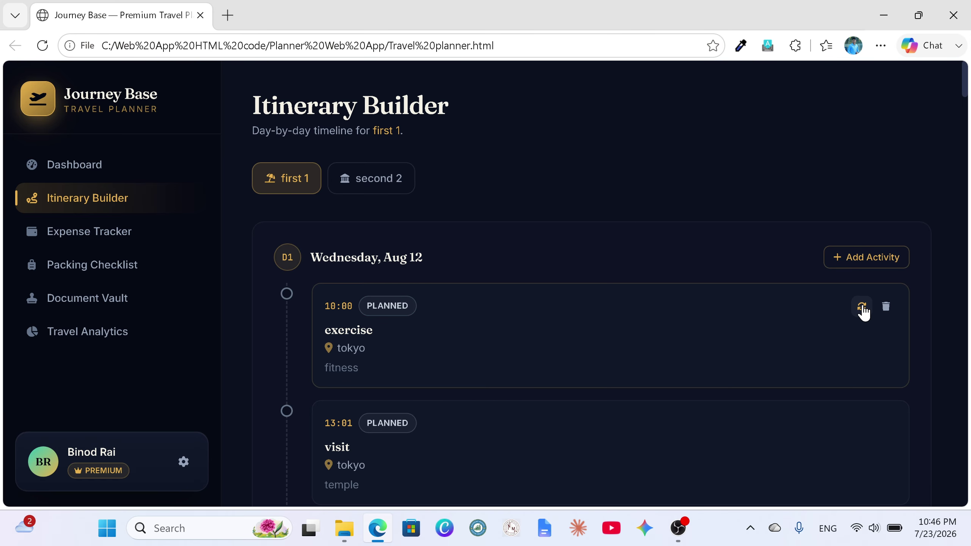
left_click(862, 308)
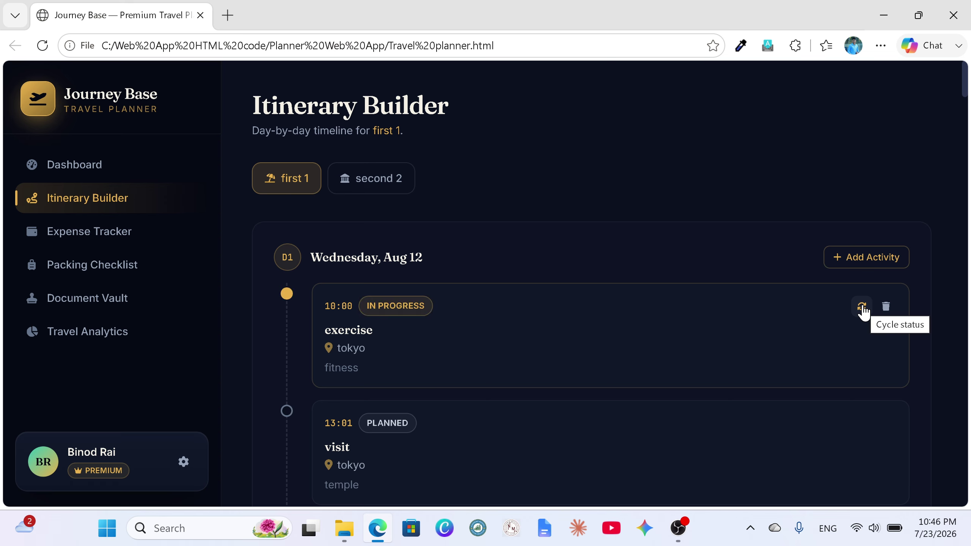
left_click(862, 308)
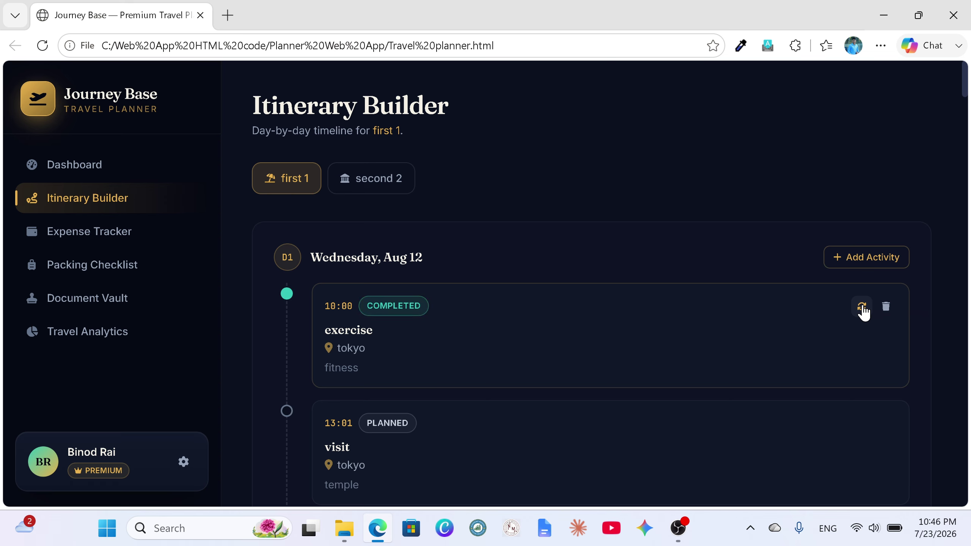
left_click(862, 423)
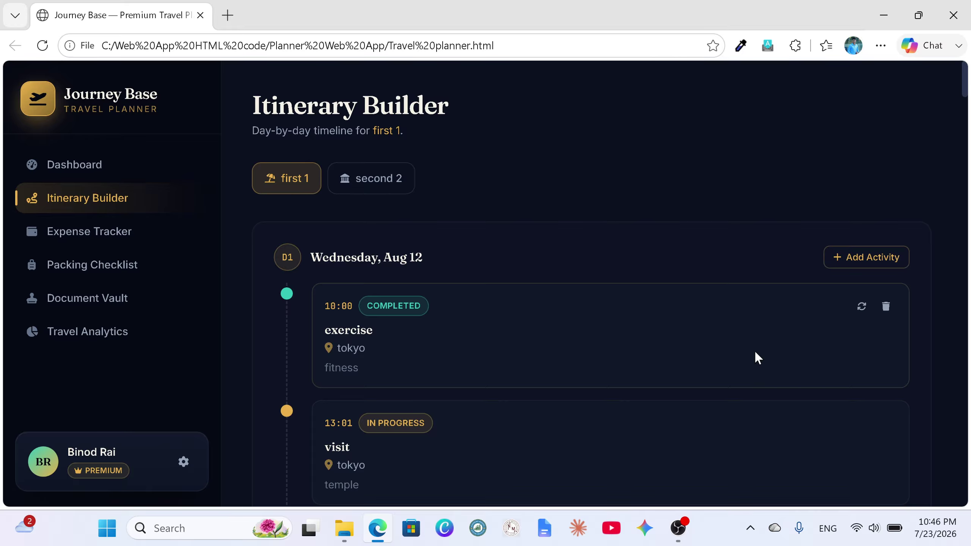
scroll(783, 321, "down", 2)
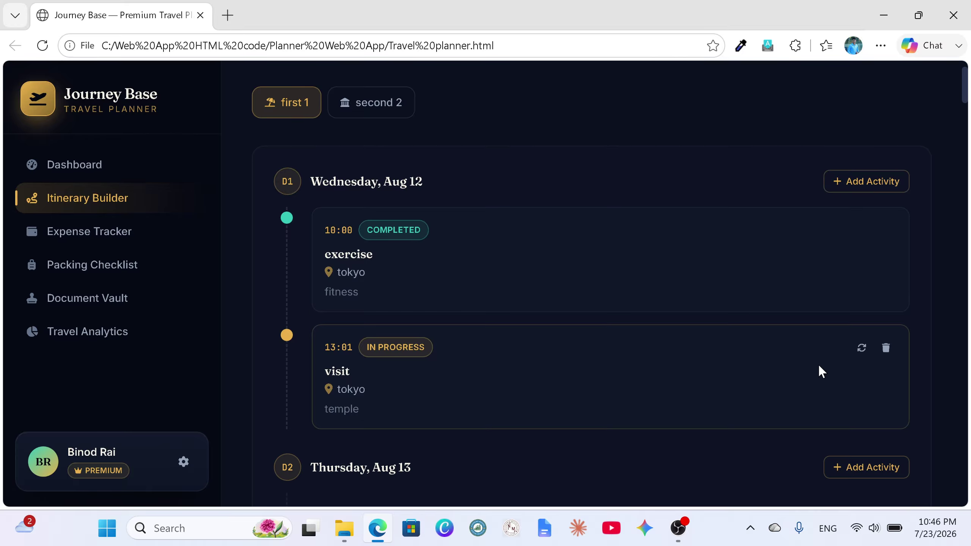
Step: Check second 2's itinerary, return to first 1, then go to the Expense Tracker
left_click(357, 111)
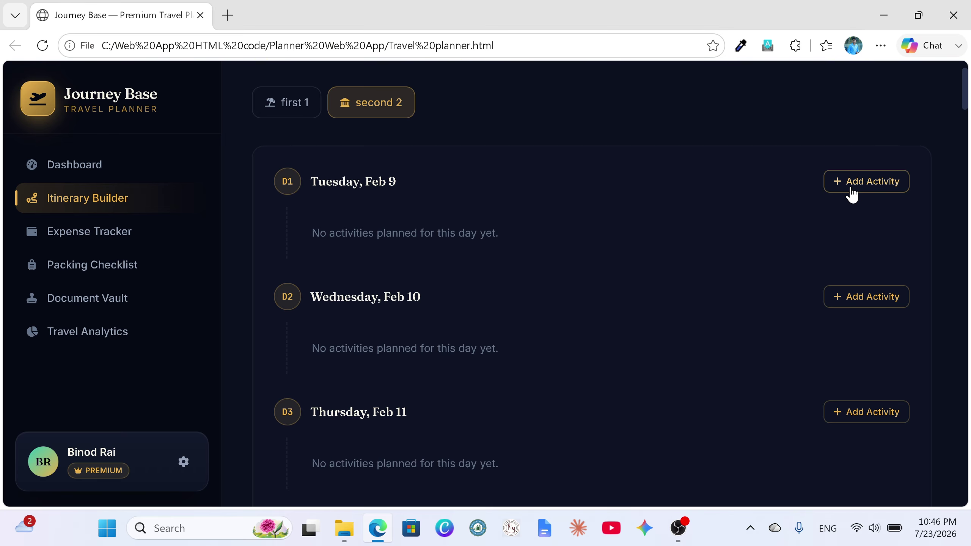
left_click(302, 112)
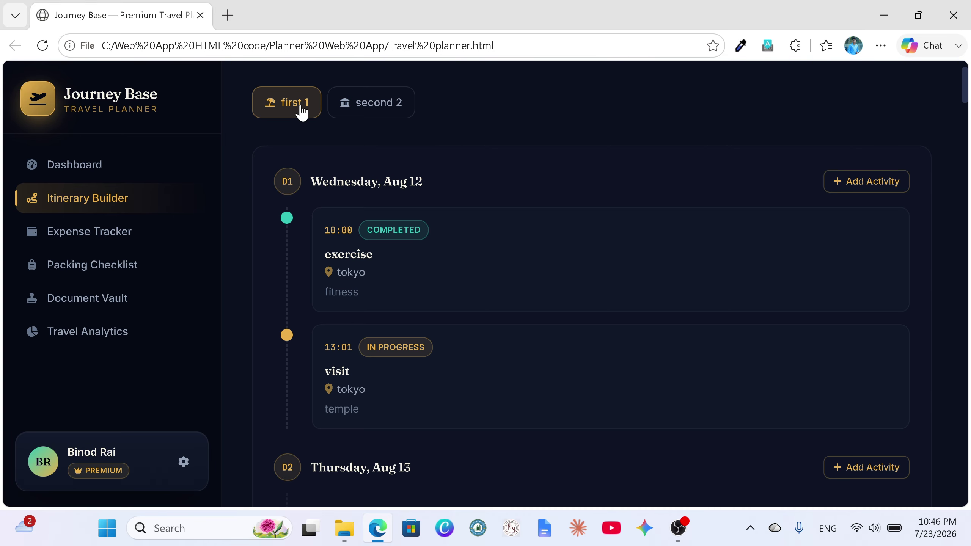
left_click(115, 236)
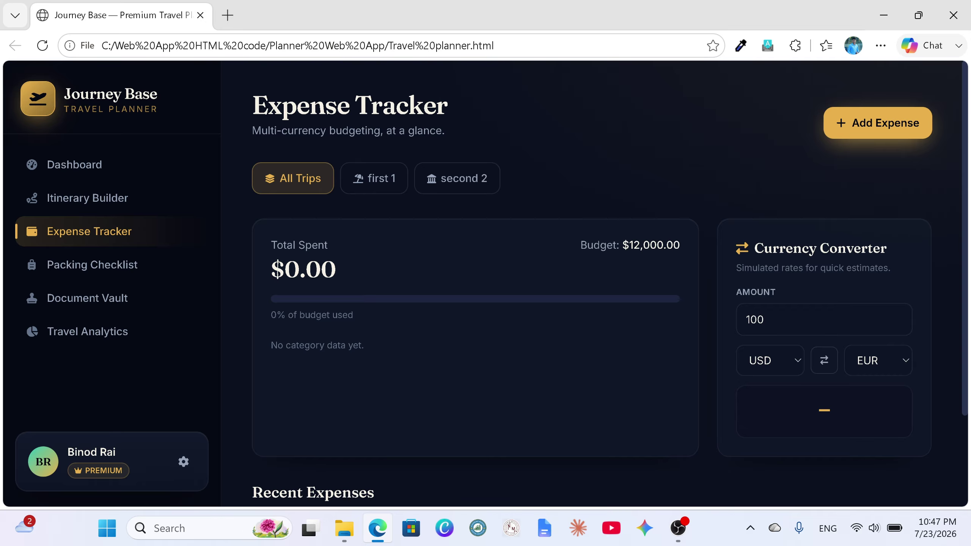
left_click(376, 182)
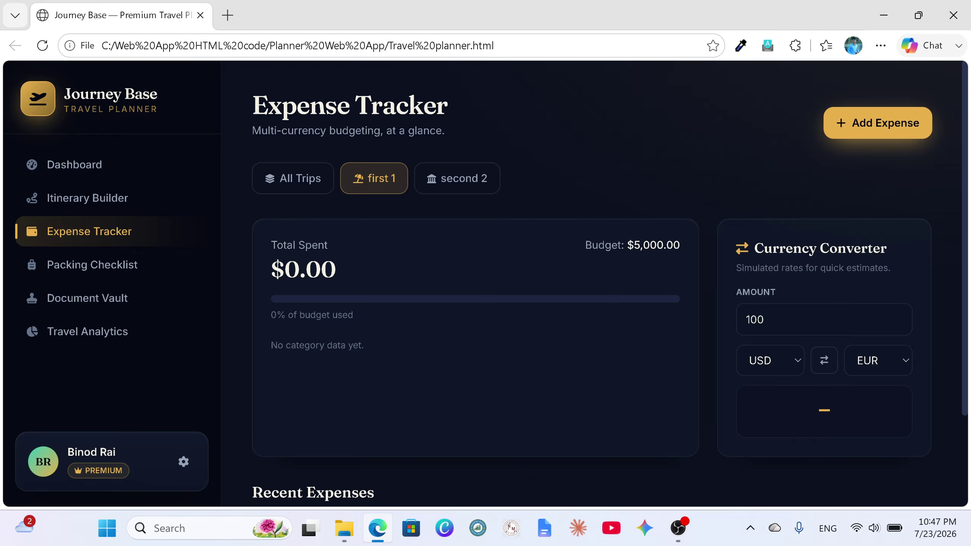
left_click(457, 185)
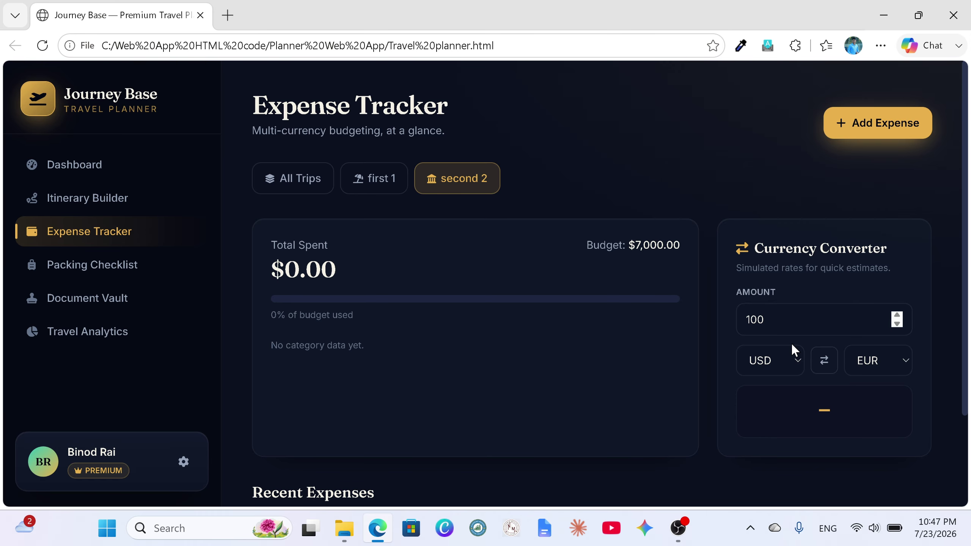
left_click(794, 358)
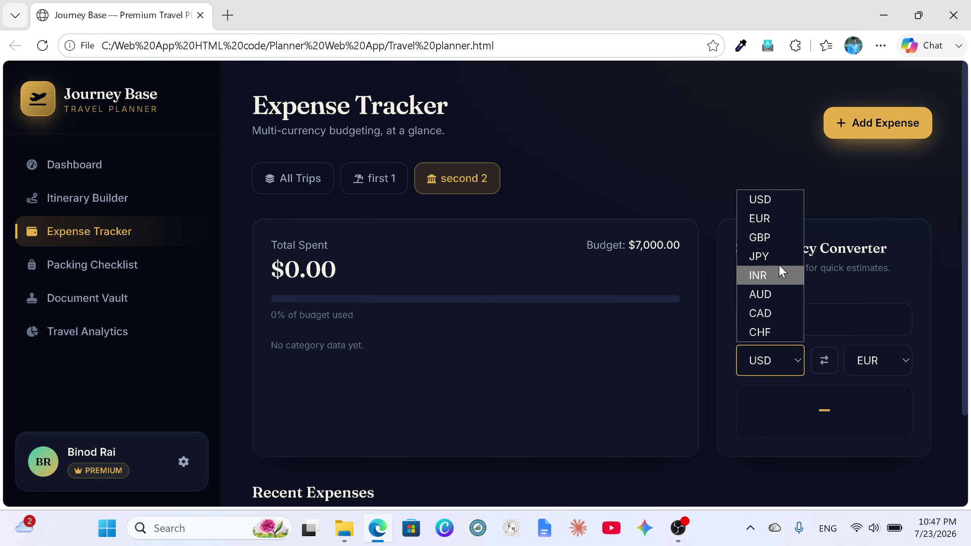
left_click(776, 238)
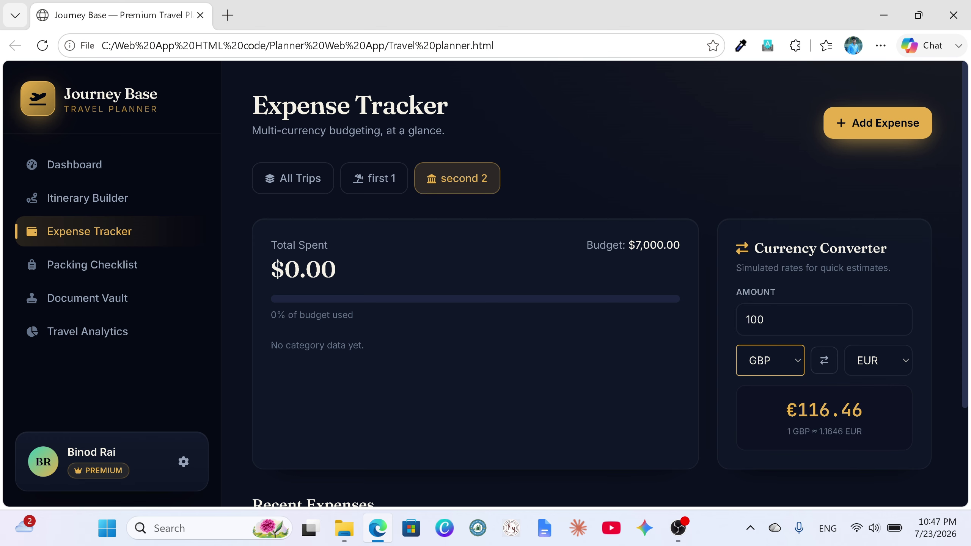
left_click(895, 357)
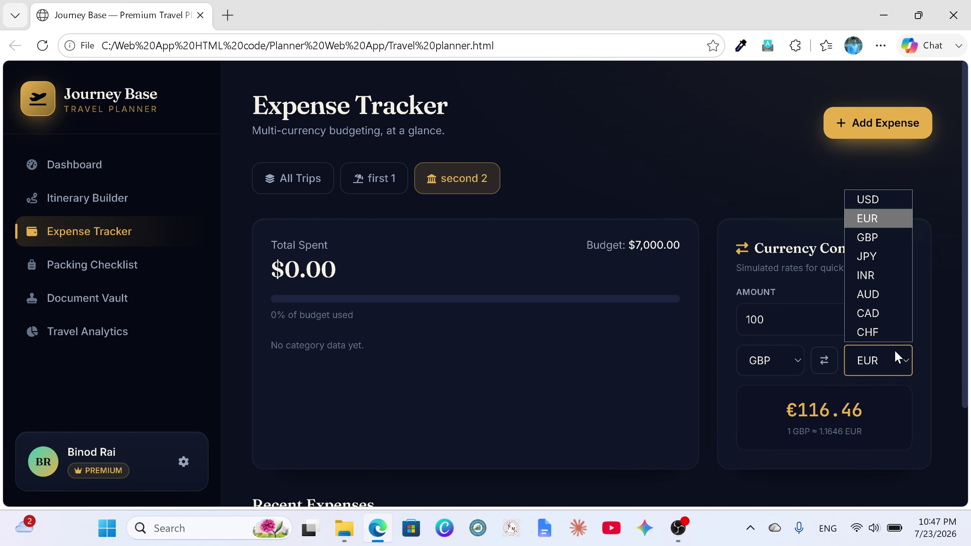
left_click(877, 259)
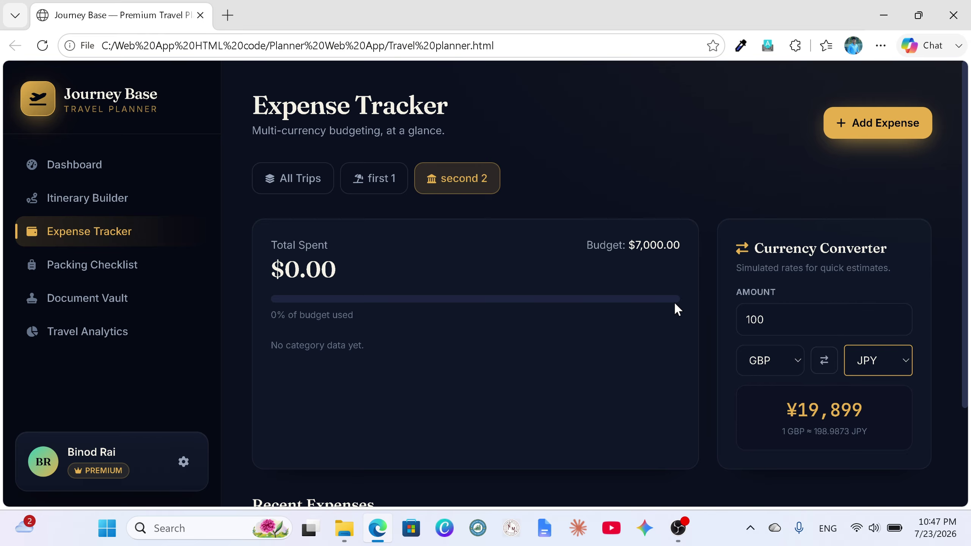
left_click(289, 183)
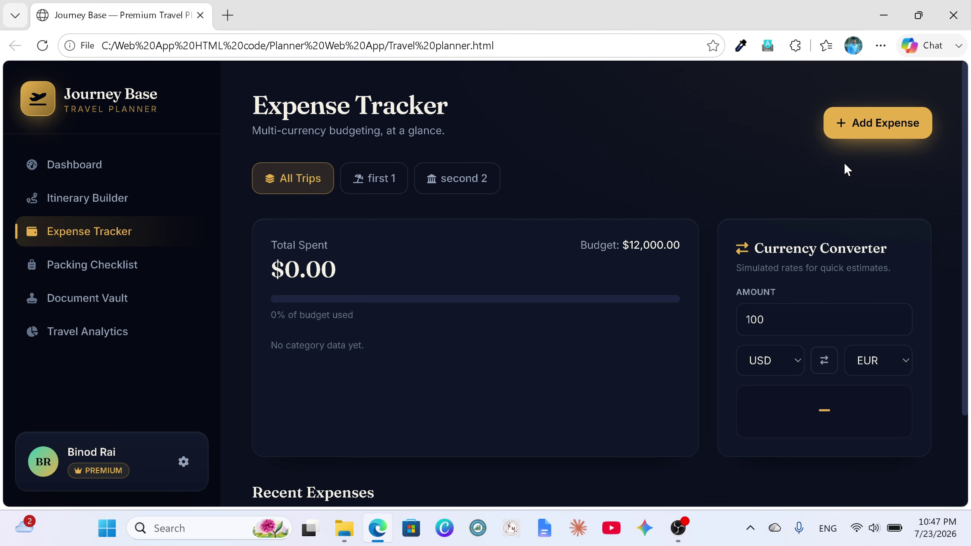
Step: Start a Flight expense for trip first 1 with amount 300 in USD
left_click(869, 133)
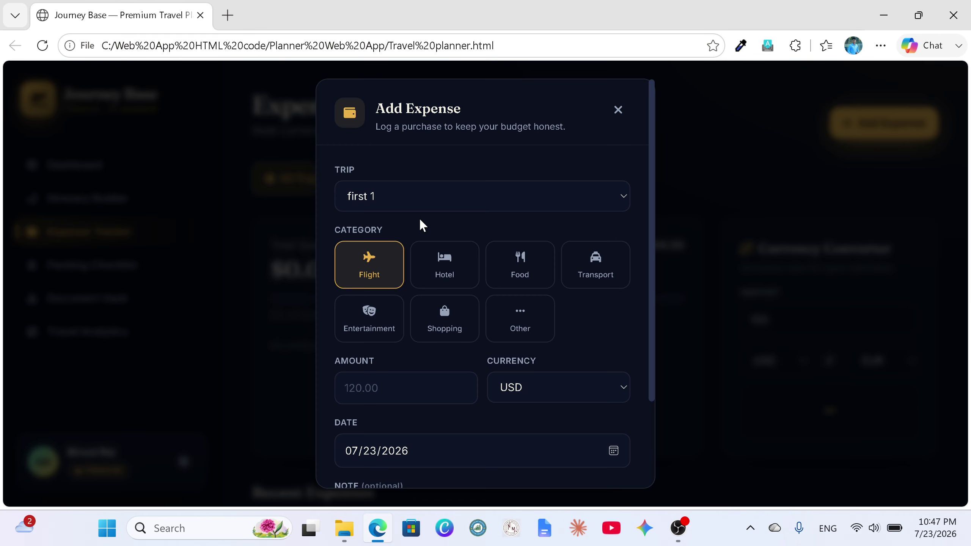
left_click(401, 203)
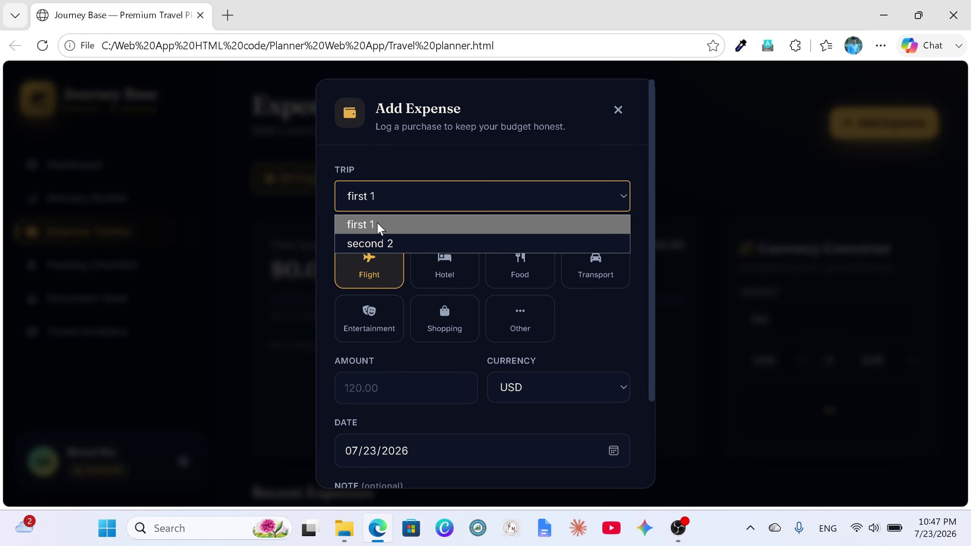
left_click(384, 229)
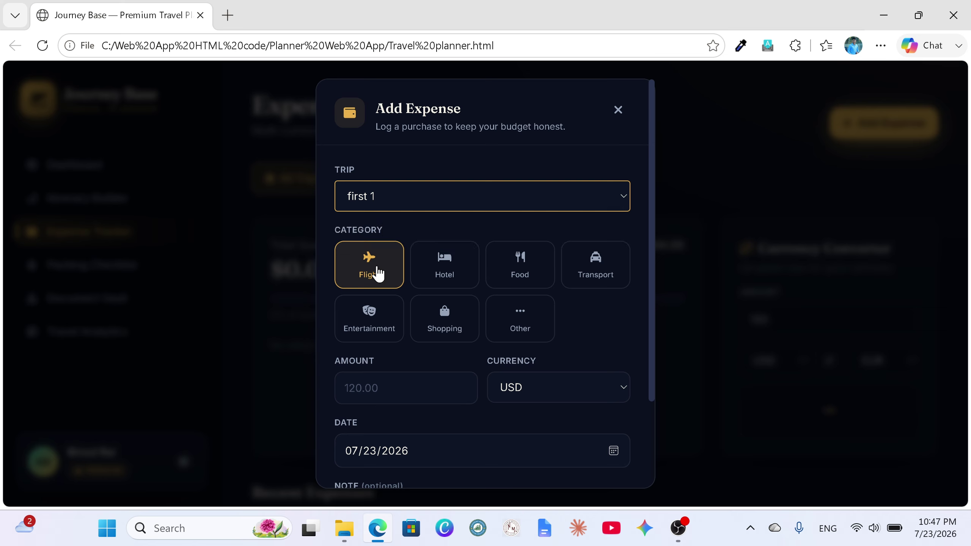
scroll(378, 276, "down", 2)
left_click(382, 312)
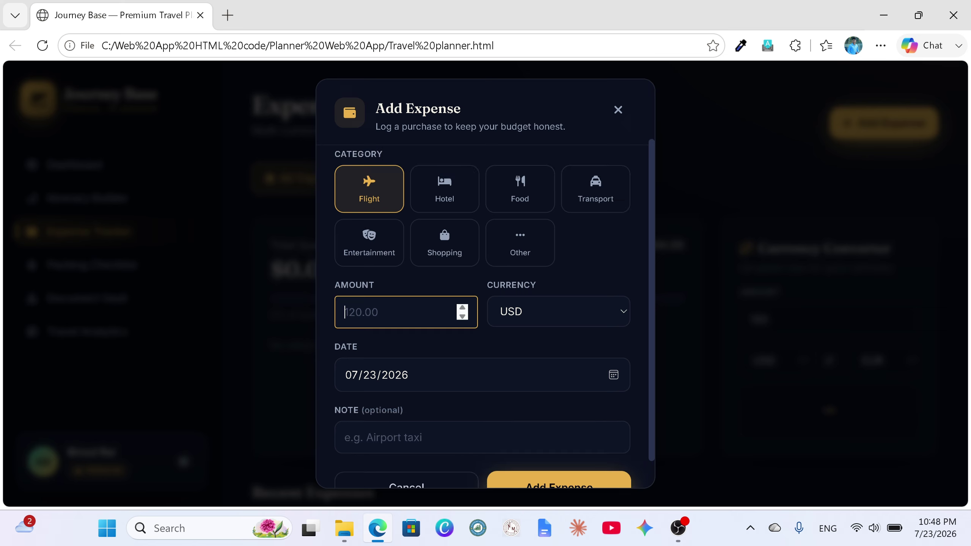
type("00")
left_click(621, 310)
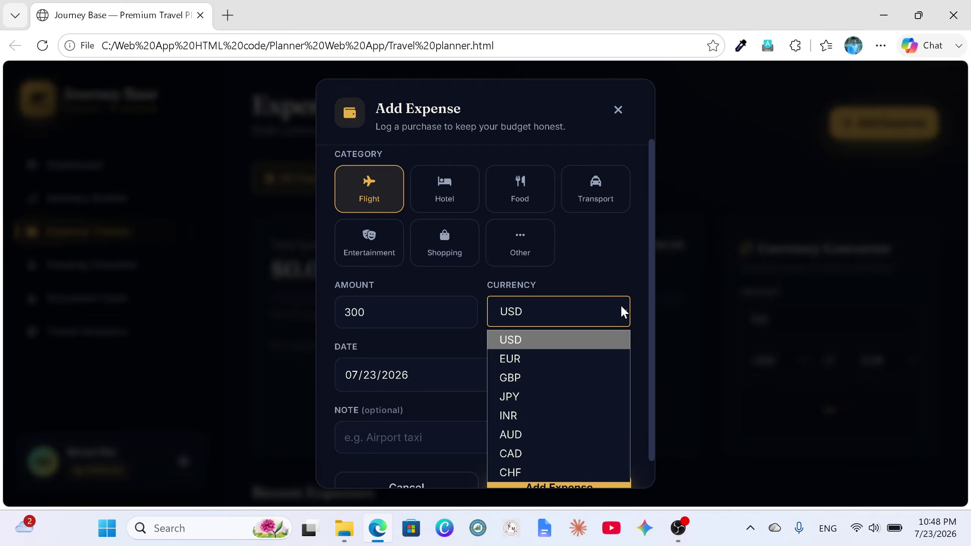
left_click(564, 342)
Step: Date it July 31, 2026, add the note airport, and save the expense
left_click(614, 375)
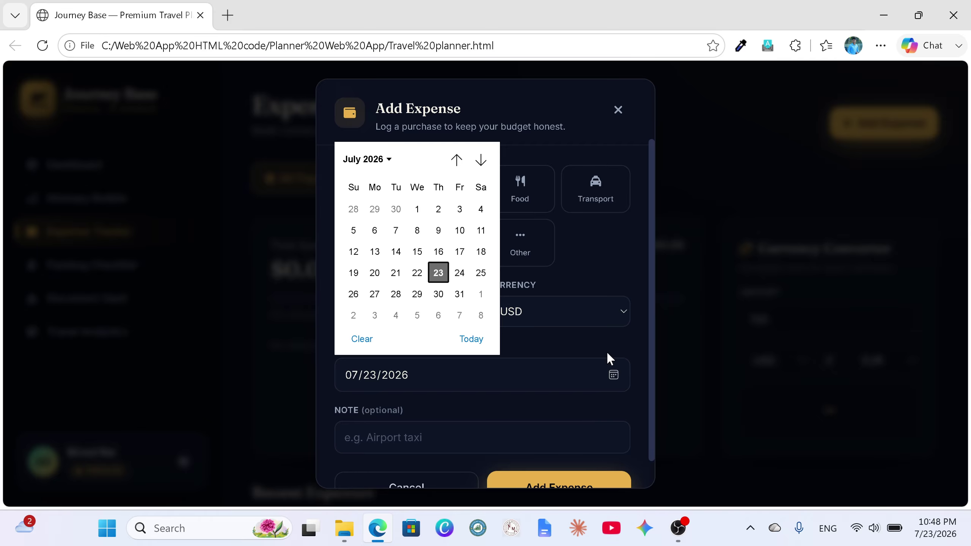
left_click(460, 294)
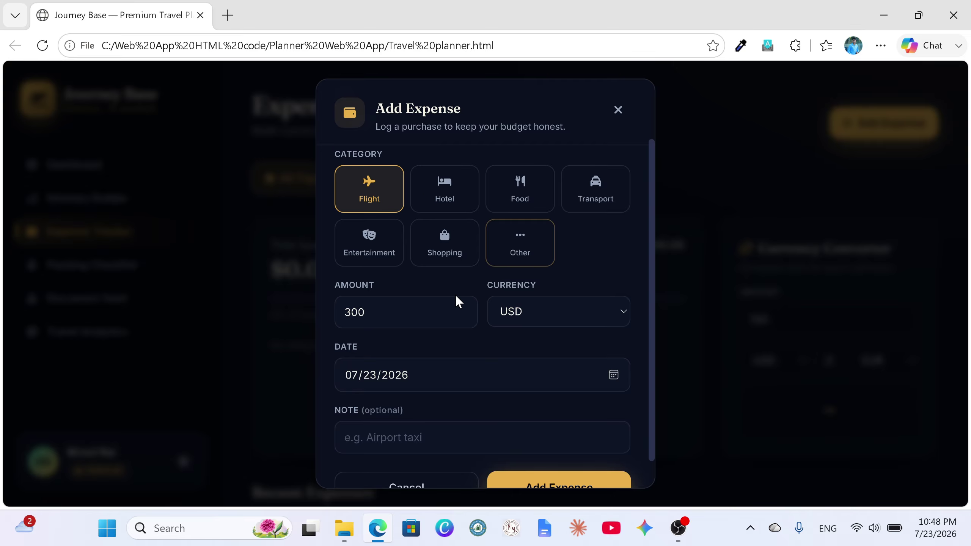
scroll(464, 379, "down", 1)
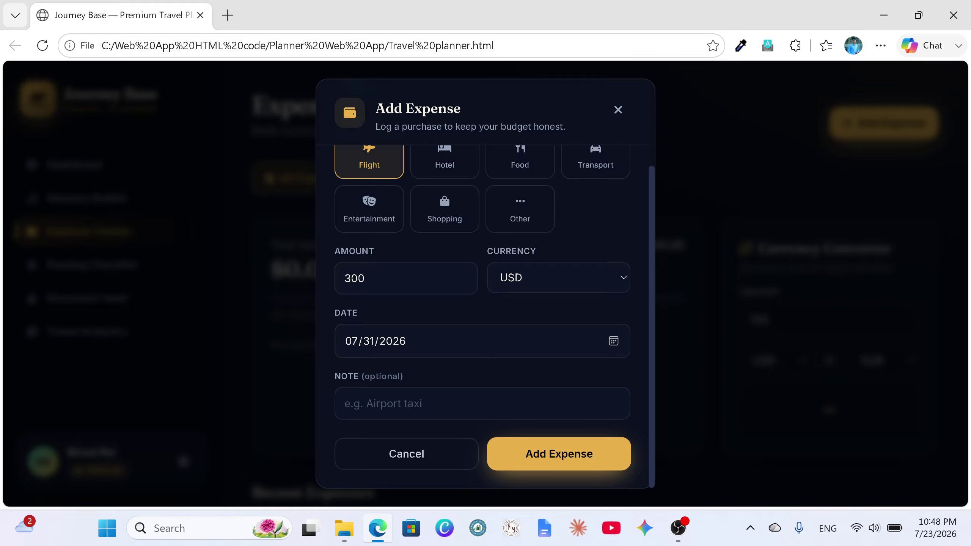
key("Tab")
type("ai")
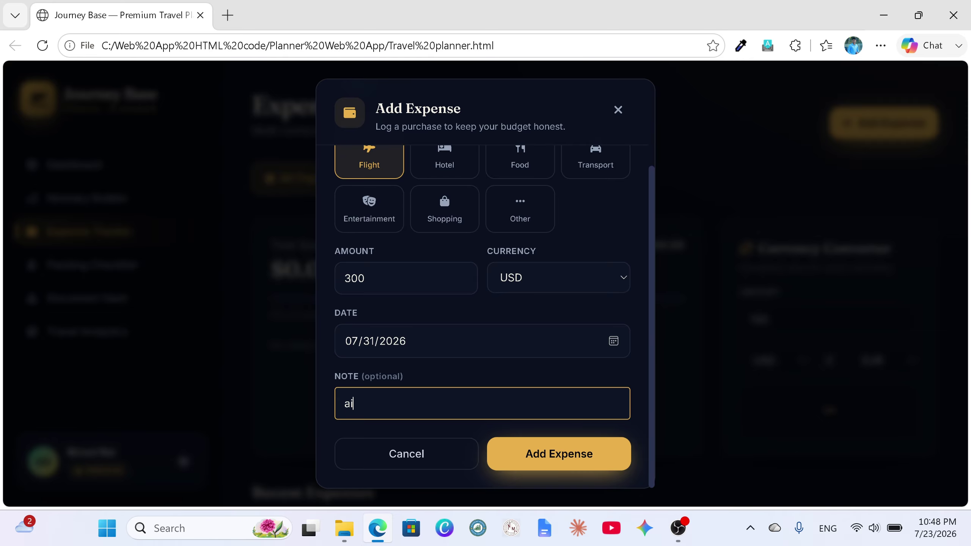
type("rport")
left_click(556, 458)
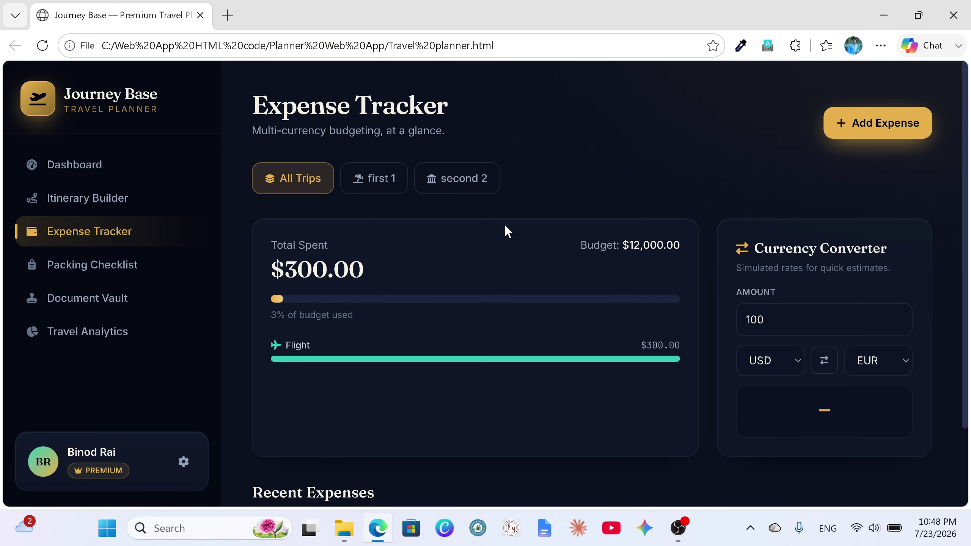
Step: Filter the Expense Tracker to show only trip first 1
left_click(381, 185)
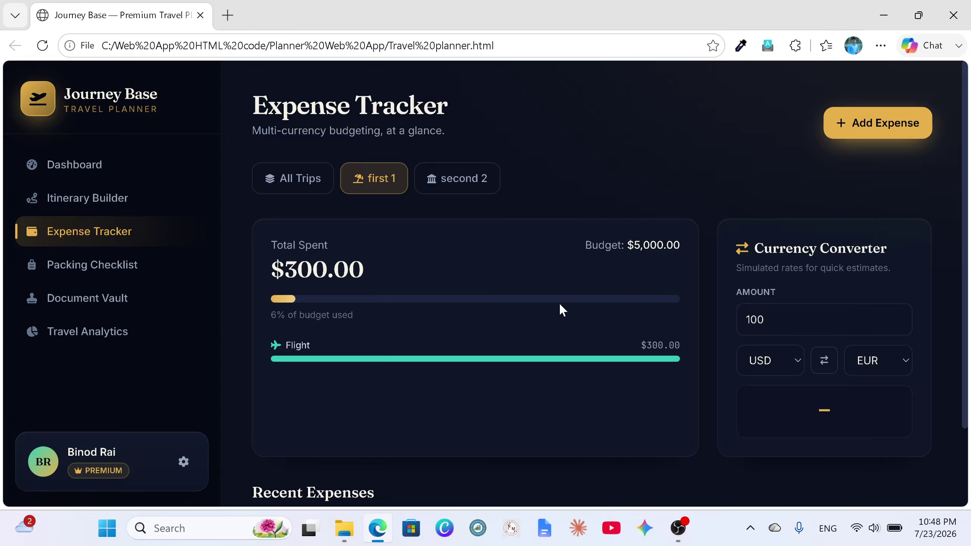
scroll(531, 332, "down", 3)
scroll(529, 333, "up", 3)
Step: Log a $500 Hotel expense dated July 29, 2026 for first 1
left_click(854, 139)
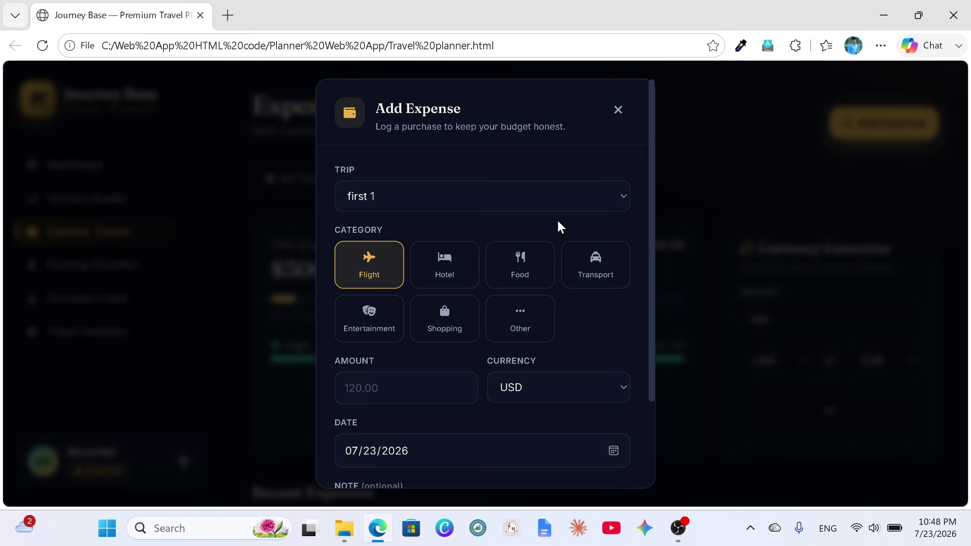
left_click(459, 261)
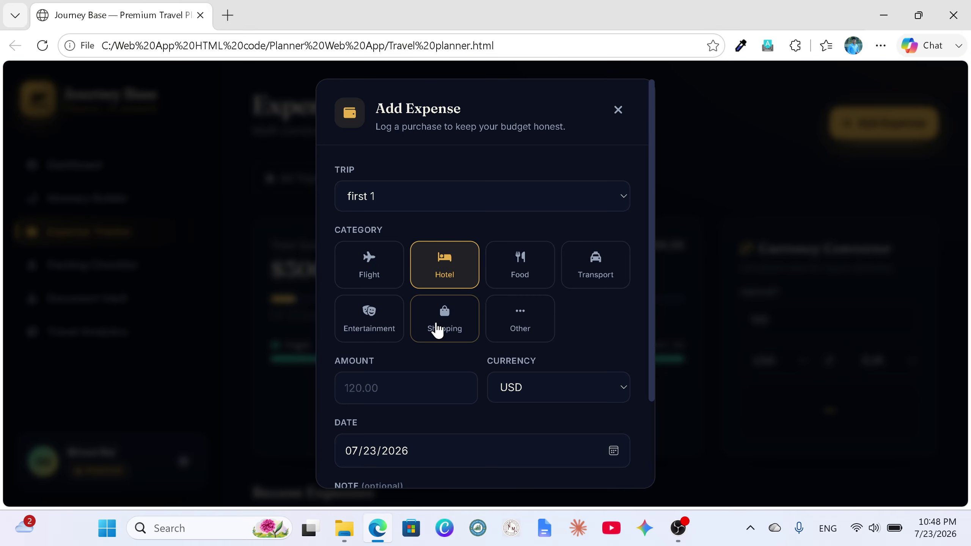
left_click(407, 388)
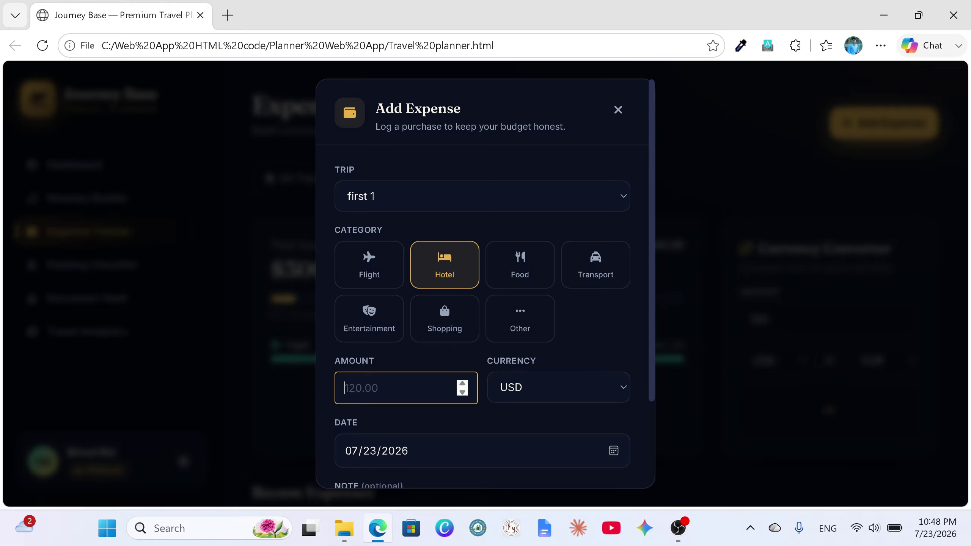
type("500")
left_click(618, 454)
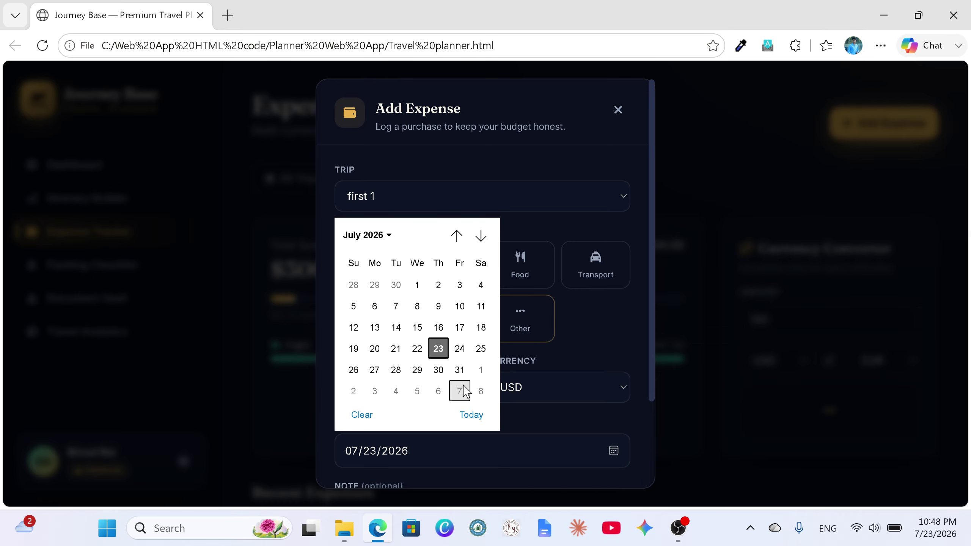
left_click(417, 370)
scroll(555, 340, "down", 3)
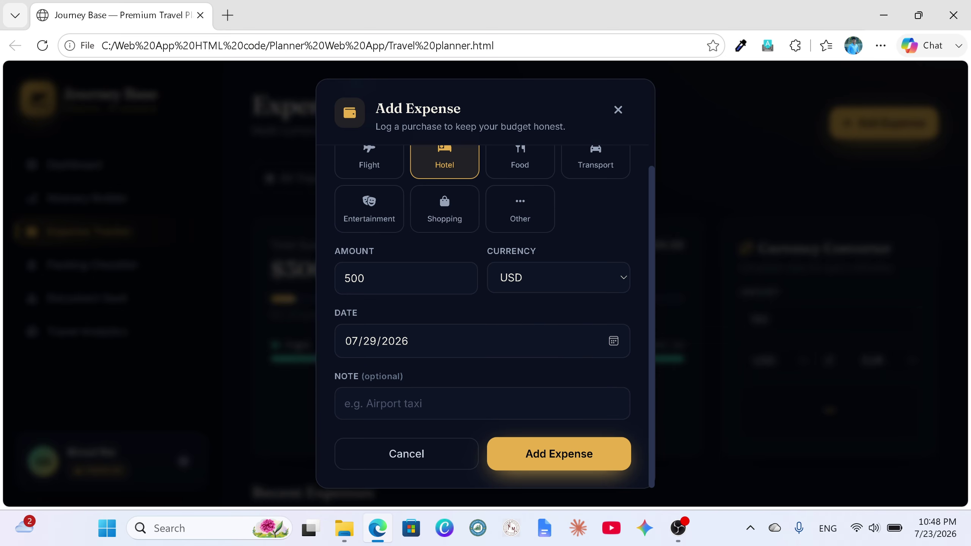
left_click(533, 458)
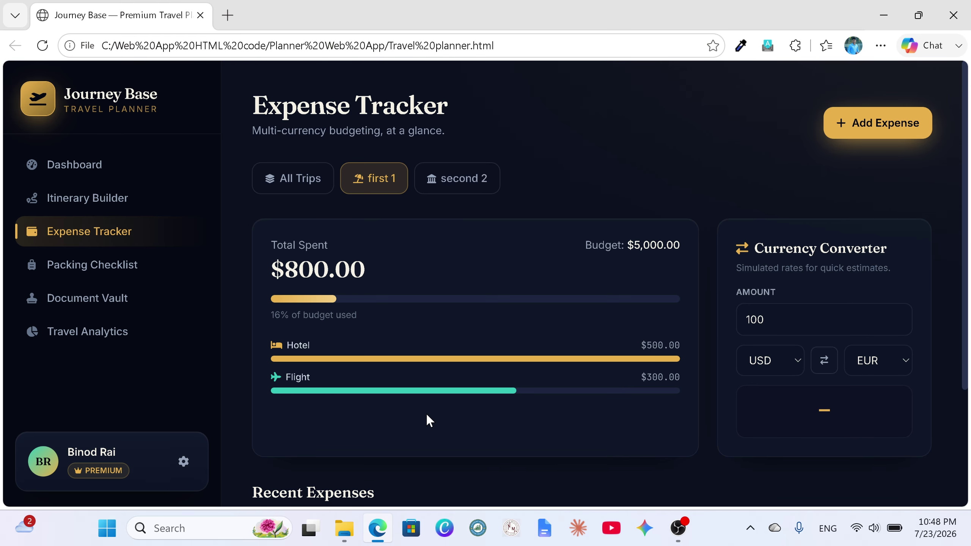
Step: Filter the Expense Tracker to show only trip second 2
scroll(427, 416, "down", 2)
scroll(428, 413, "up", 2)
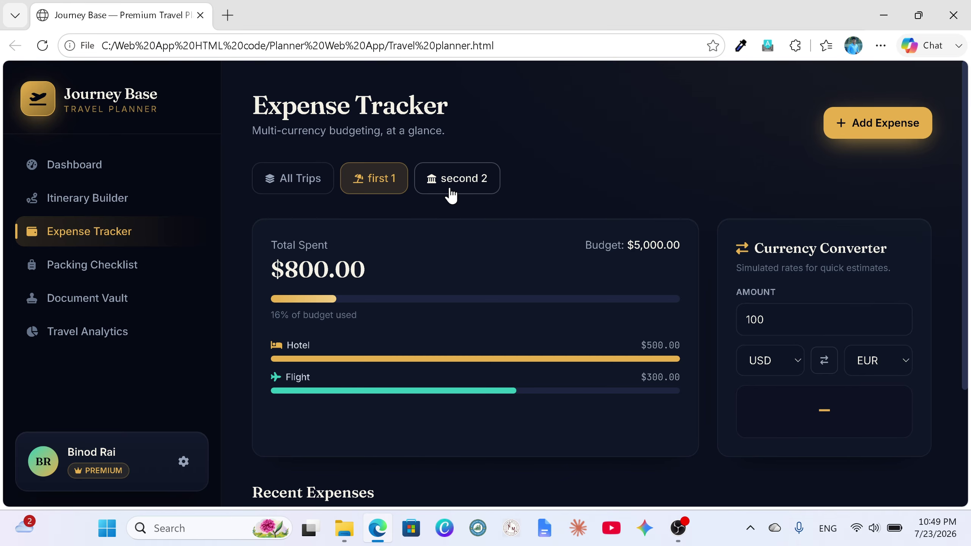
left_click(451, 195)
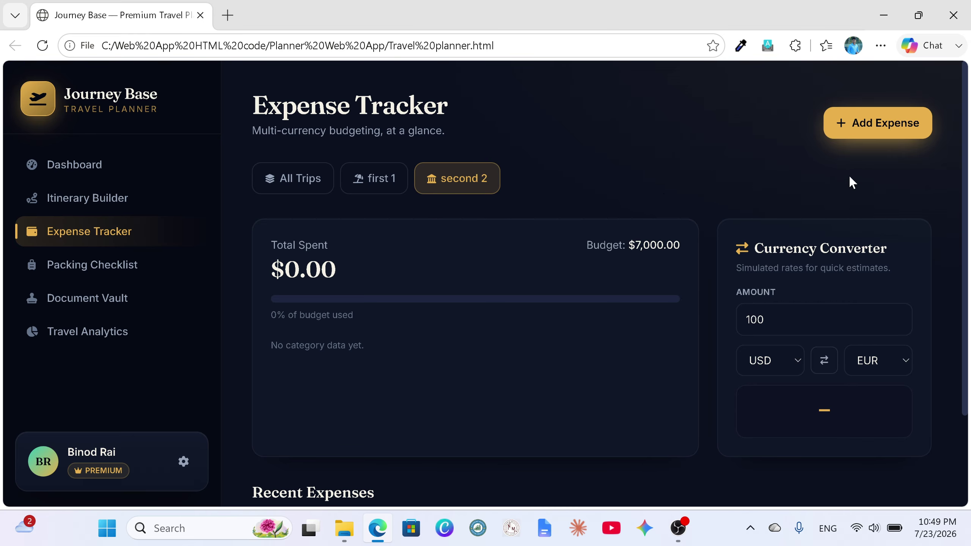
Step: Add a $400 Flight expense for trip second 2, dated July 25, 2026
left_click(897, 132)
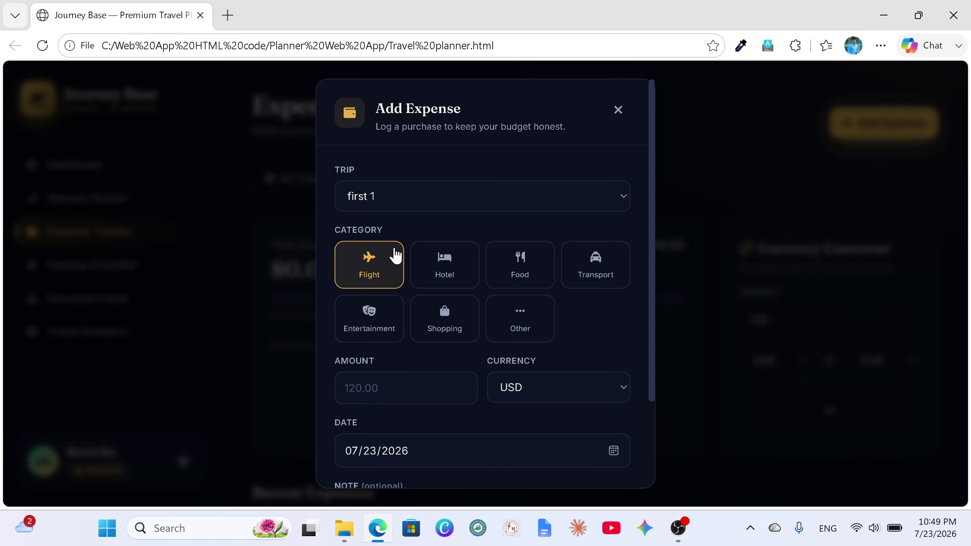
left_click(613, 201)
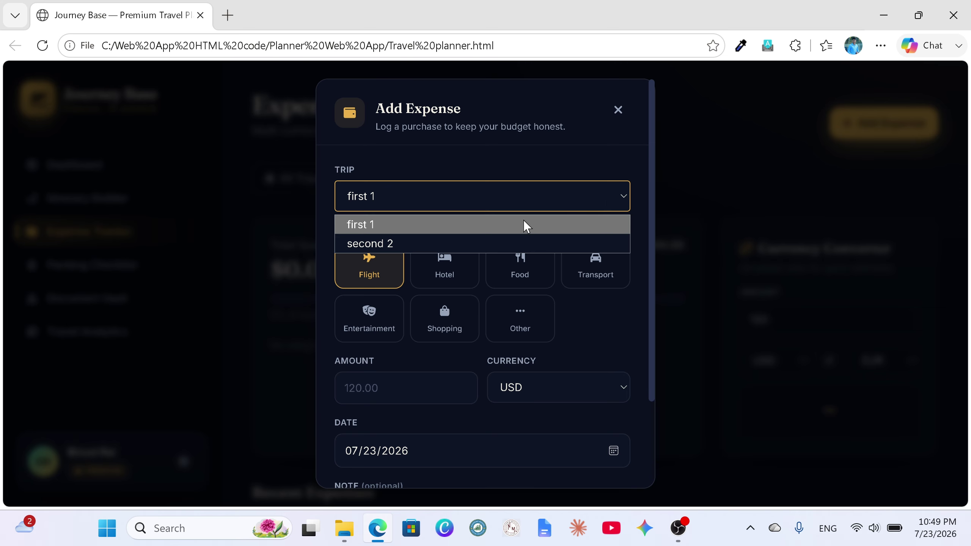
left_click(410, 248)
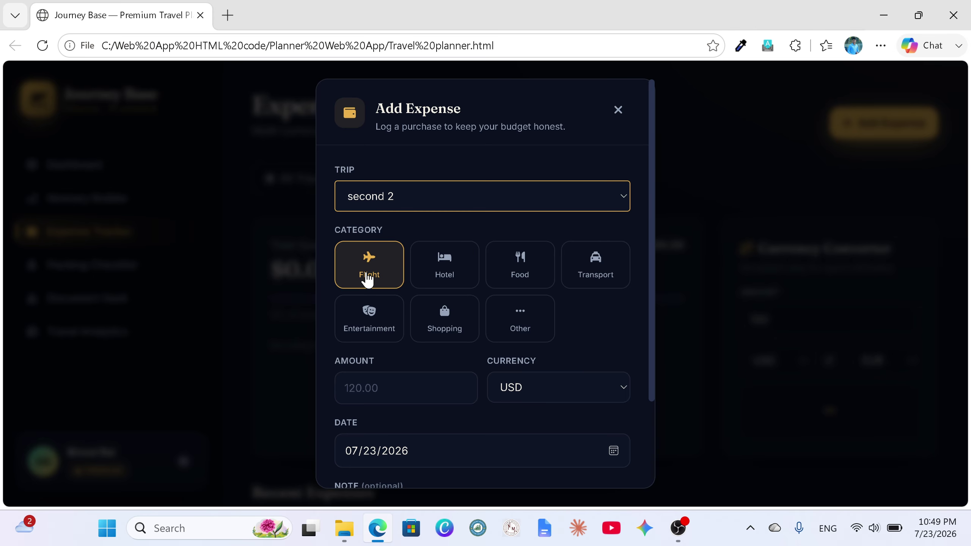
left_click(368, 277)
left_click(402, 388)
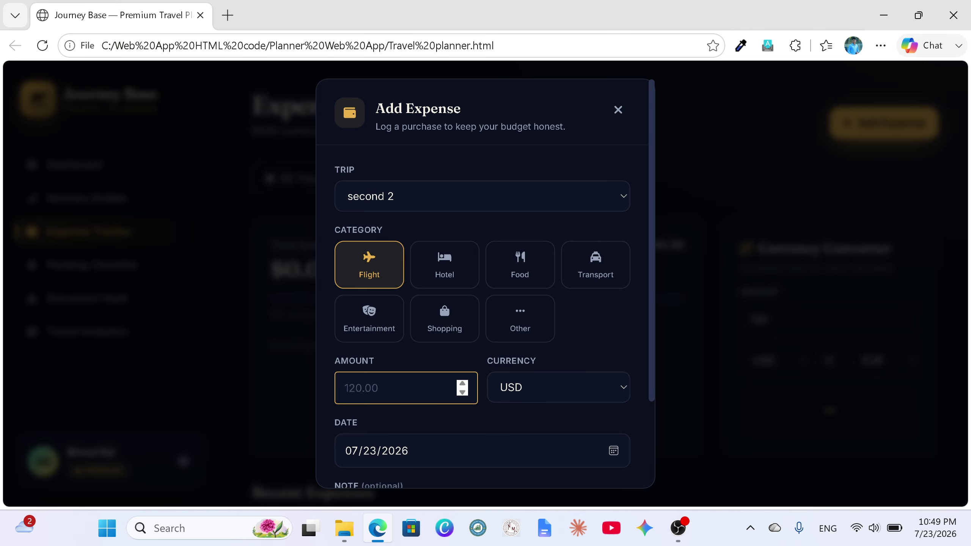
type("4000")
key("BackSpace")
left_click(613, 451)
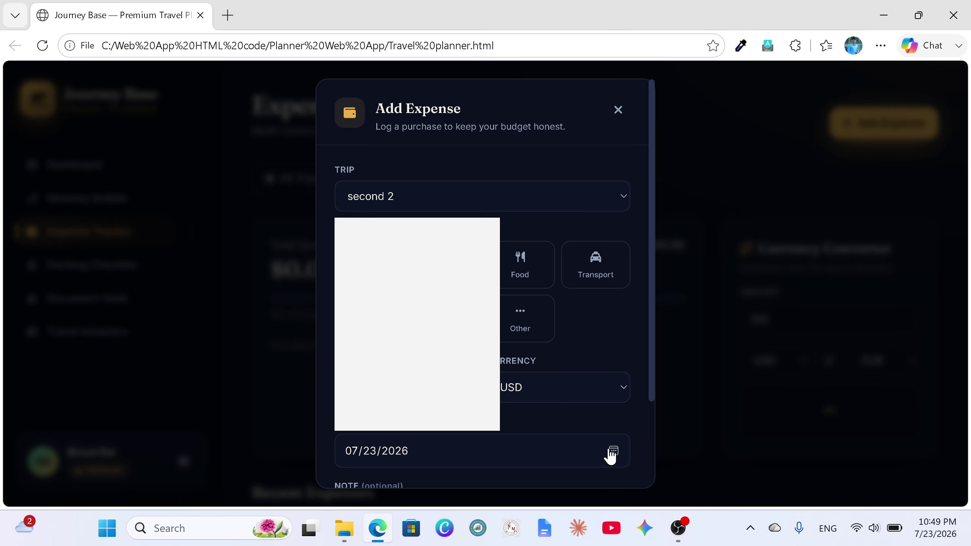
left_click(482, 348)
scroll(496, 353, "down", 3)
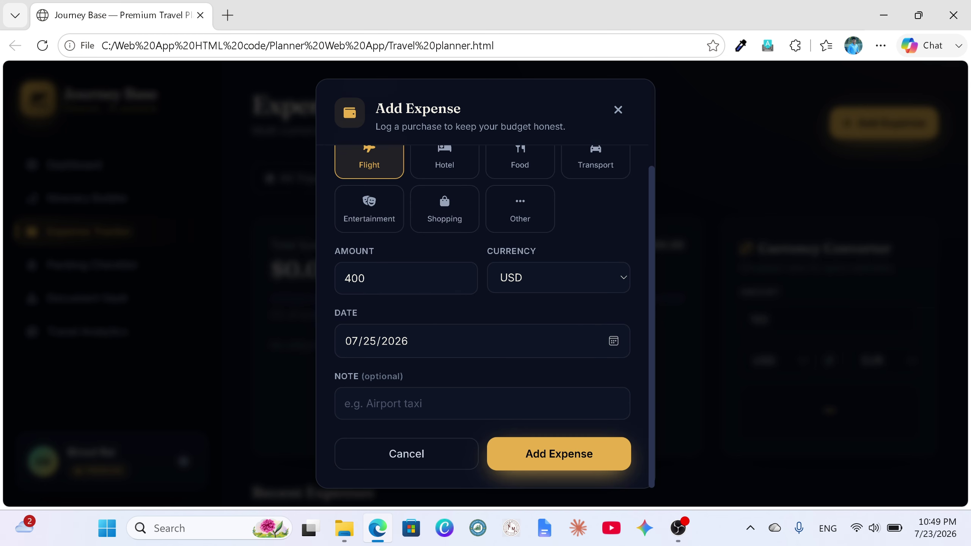
left_click(528, 458)
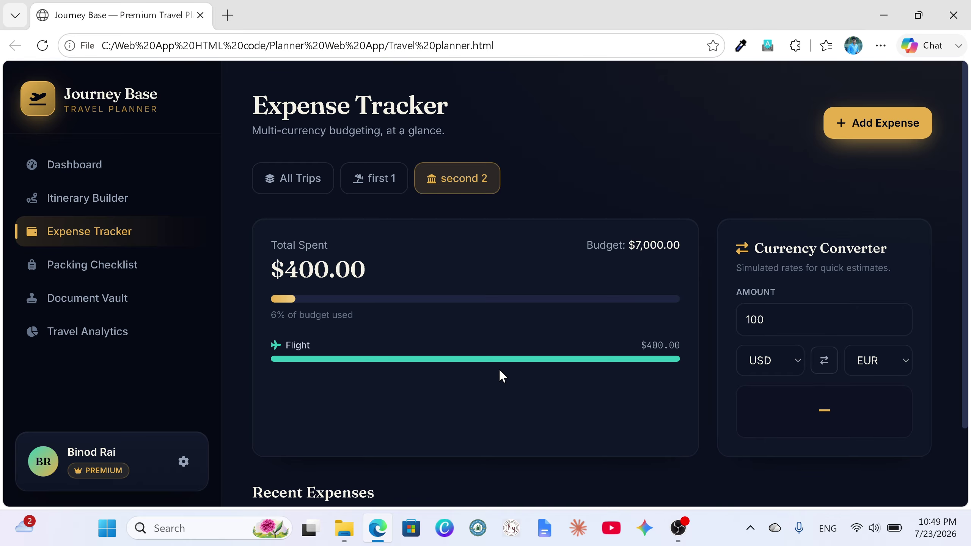
Step: Switch to All Trips and review the three recent expenses totalling $1,200.00
scroll(459, 372, "down", 2)
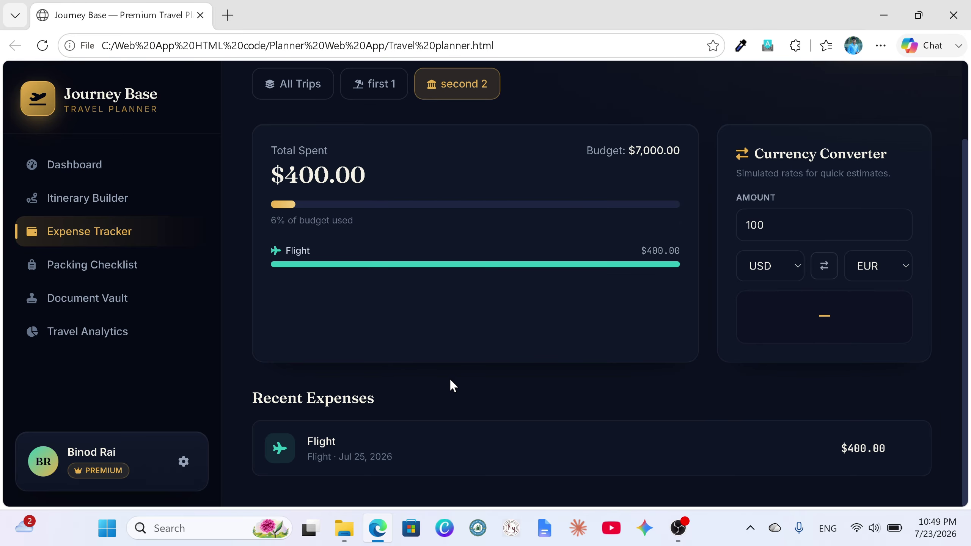
scroll(459, 407, "up", 2)
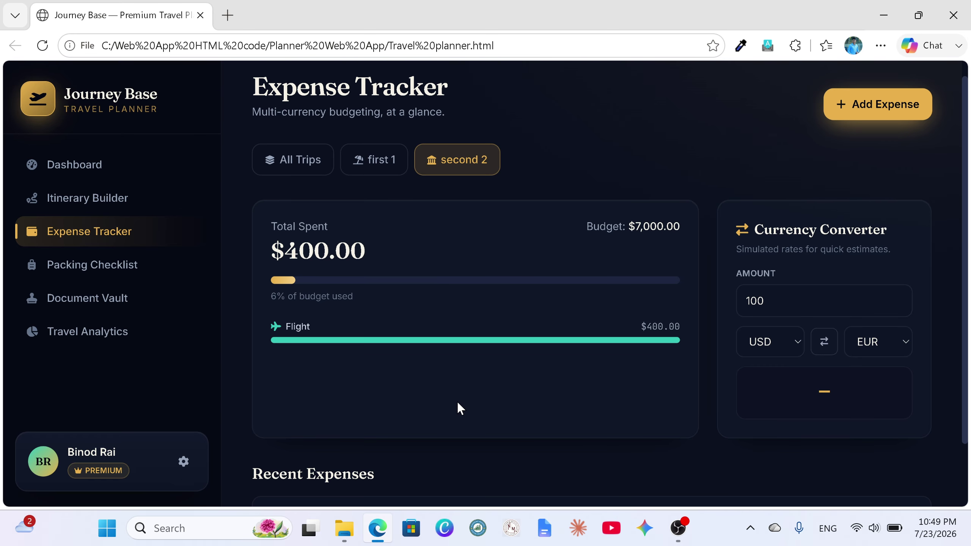
left_click(288, 158)
scroll(508, 405, "down", 6)
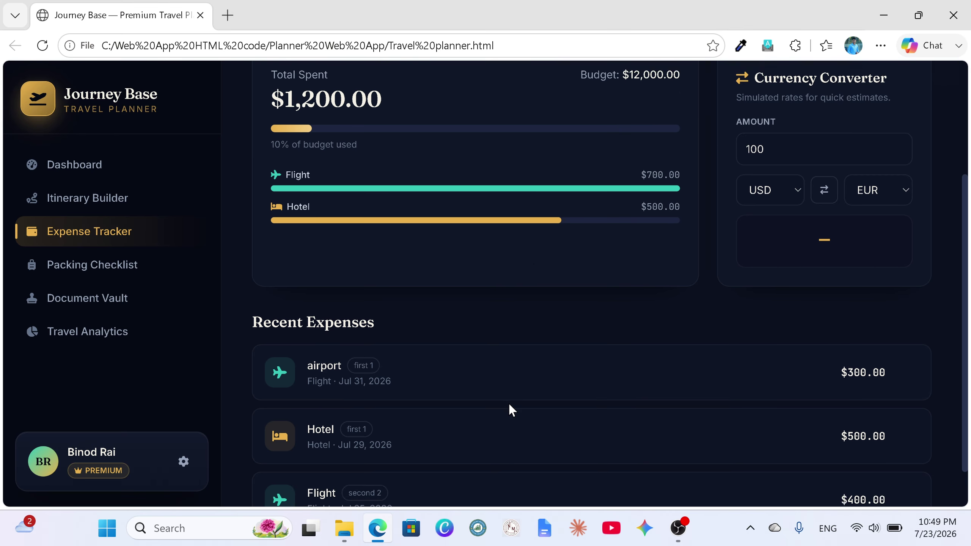
scroll(466, 392, "up", 6)
scroll(466, 392, "down", 6)
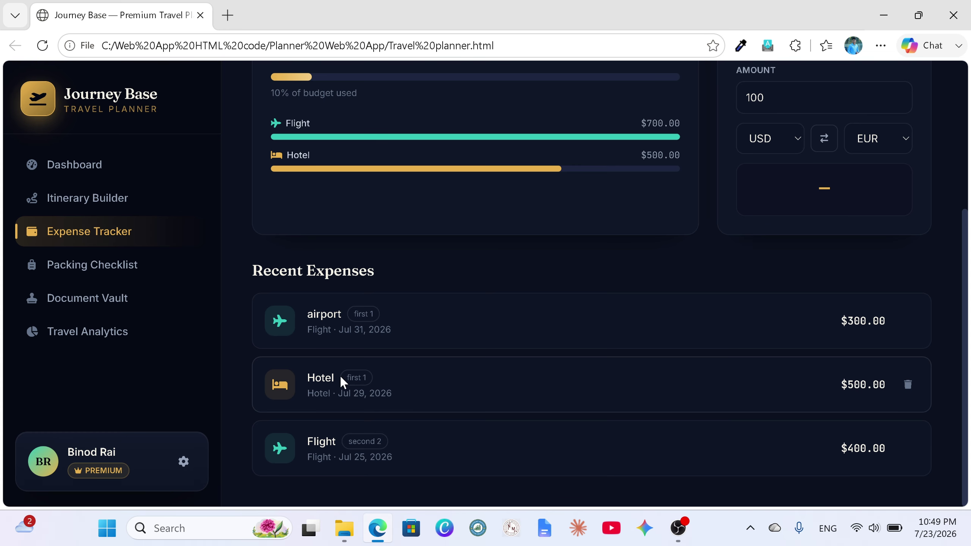
scroll(638, 361, "up", 5)
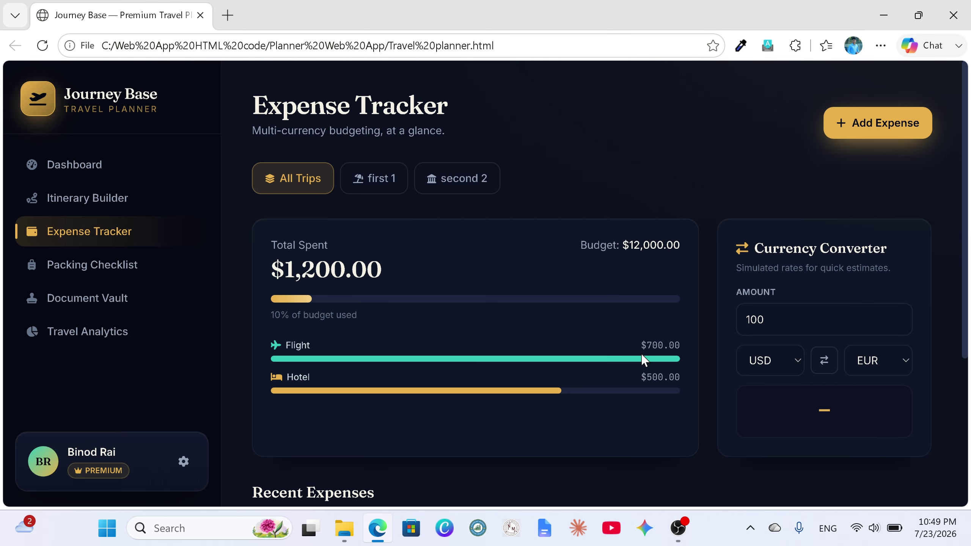
scroll(643, 360, "down", 5)
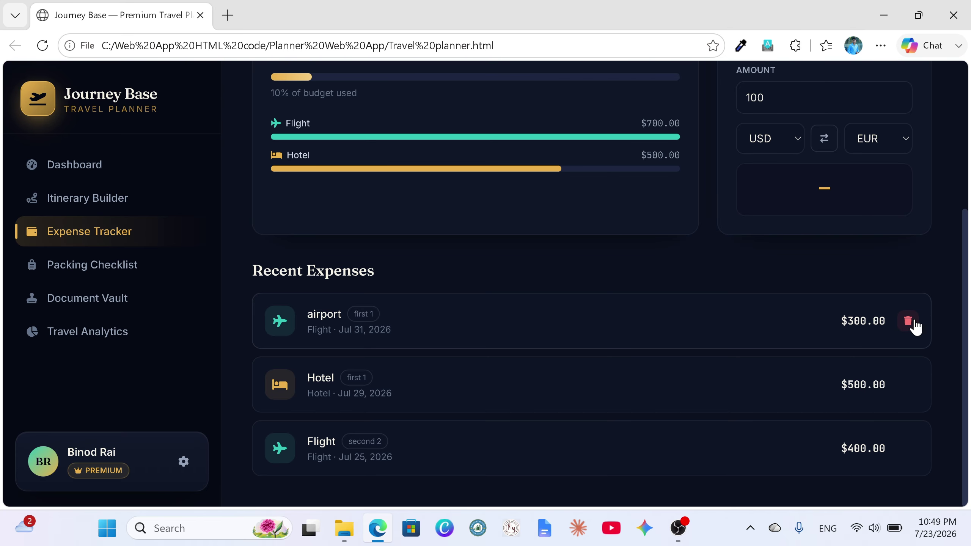
scroll(821, 294, "up", 2)
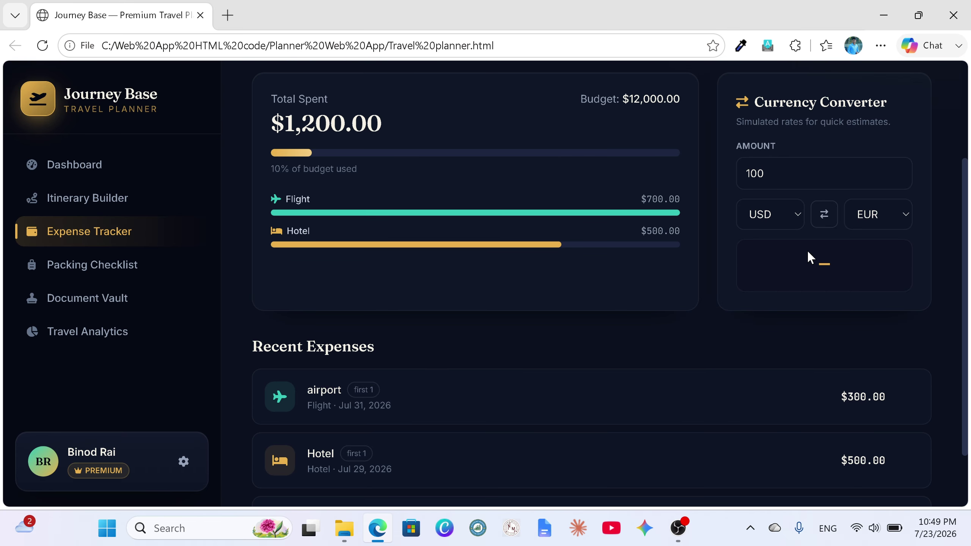
Step: Replace the converter amount with 500 USD to get €460.00
left_click(764, 173)
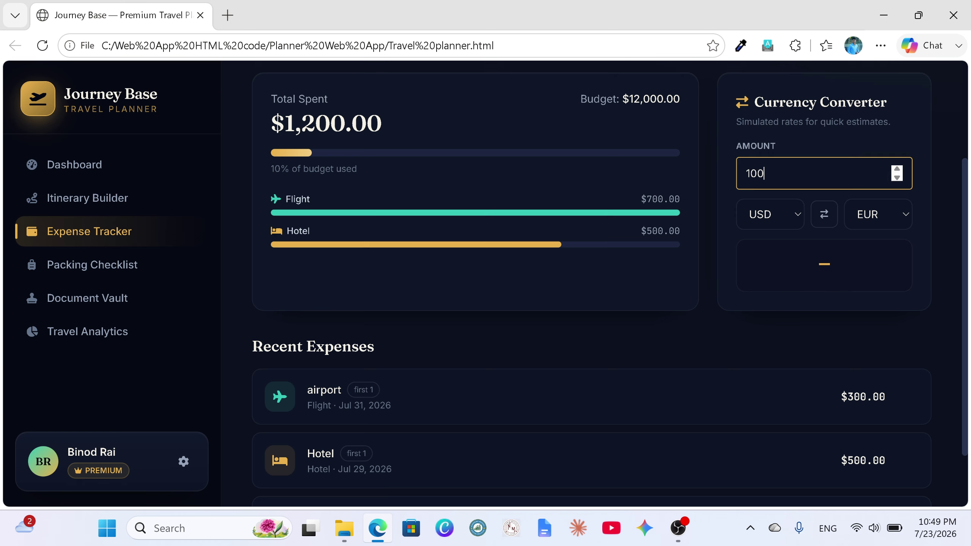
key("BackSpace")
key("BackSpace")
key("BackSpace")
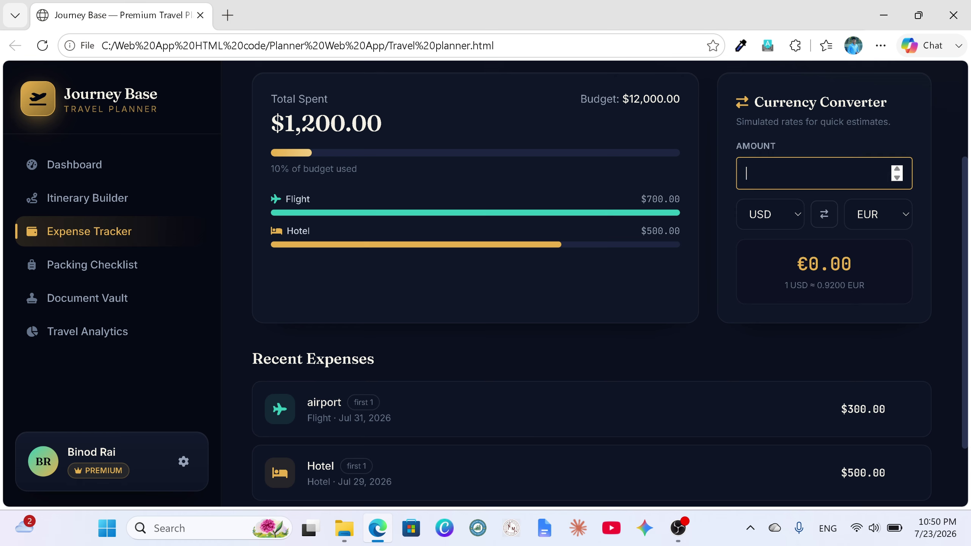
type("500")
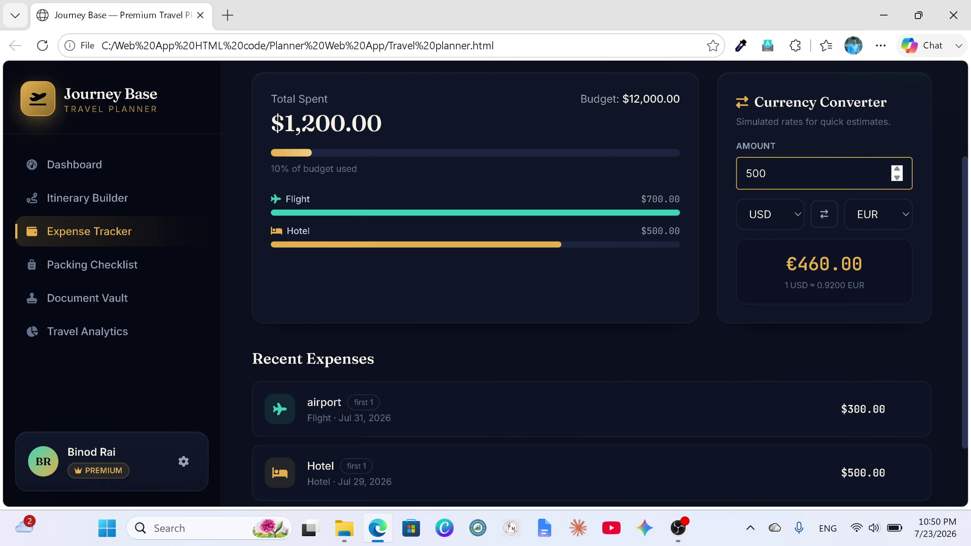
scroll(712, 215, "up", 4)
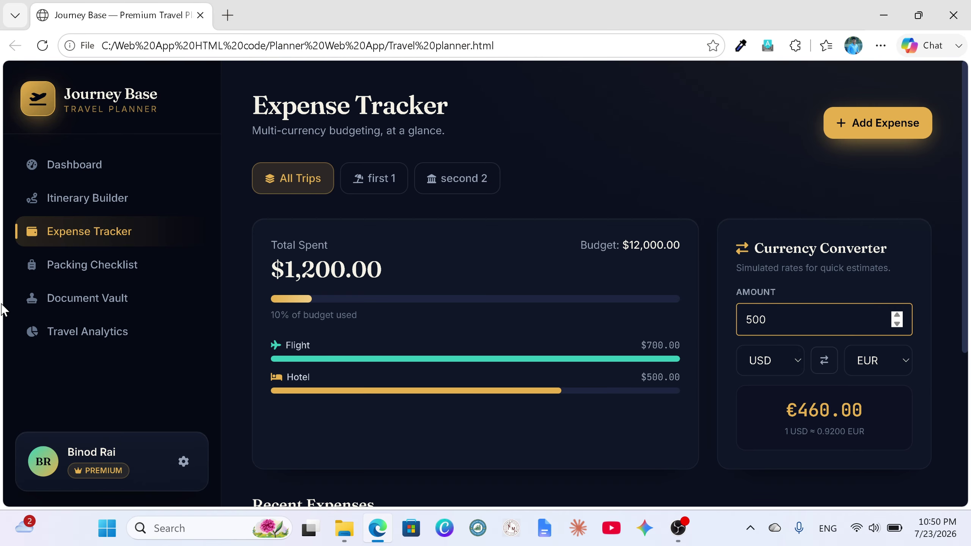
Step: Open the Packing Checklist for trip first 1
left_click(72, 279)
scroll(688, 220, "down", 2)
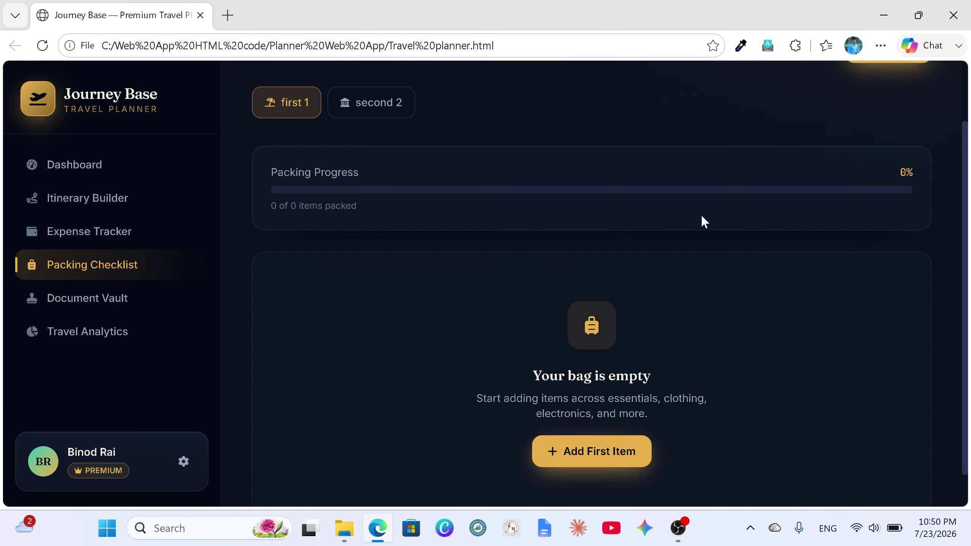
scroll(745, 206, "up", 2)
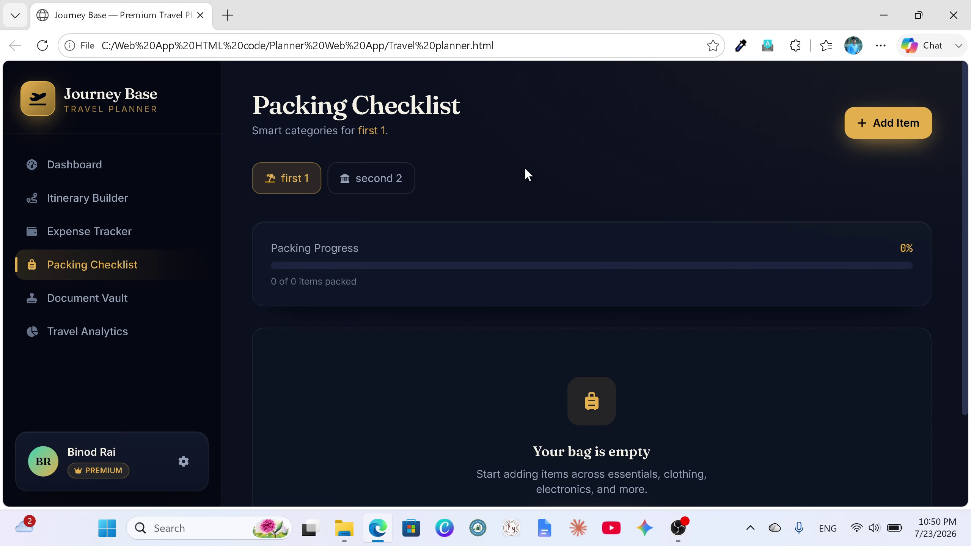
Step: Add a Clothing item 'vest', then tick and untick it so it stays unpacked
left_click(861, 124)
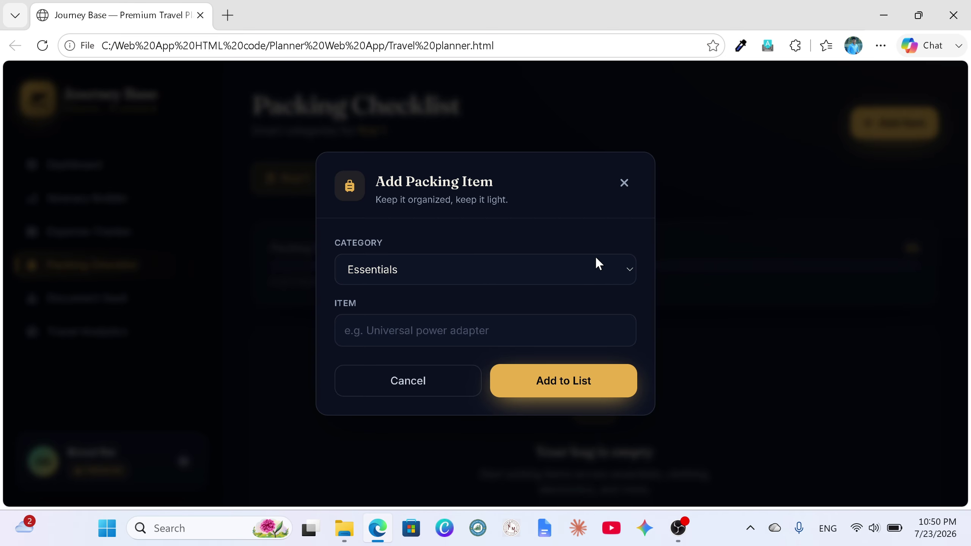
left_click(622, 264)
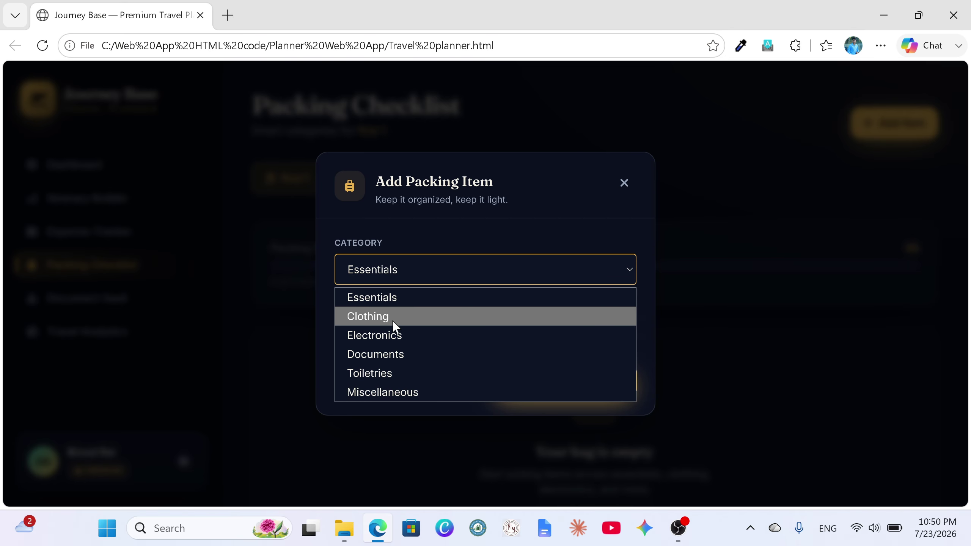
left_click(391, 304)
key("Down")
key("Tab")
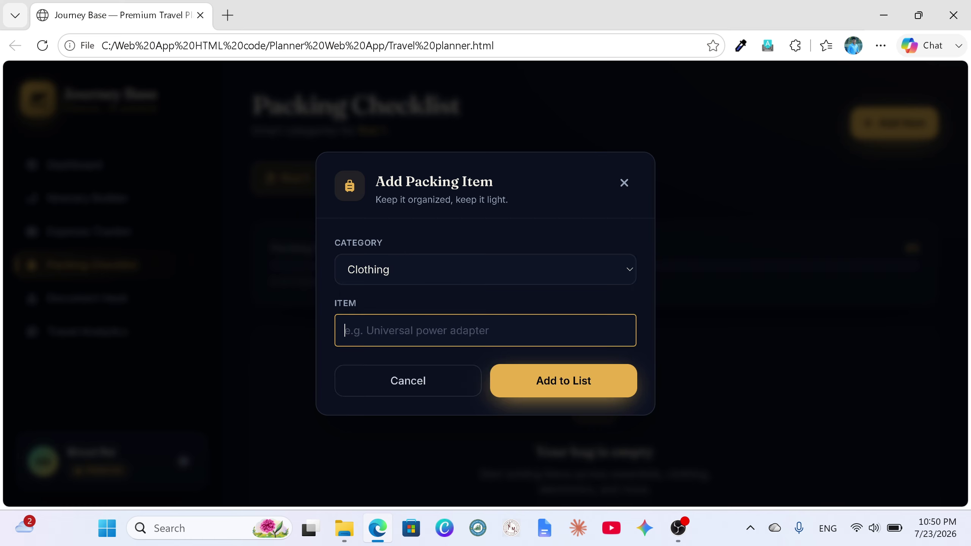
type("vest")
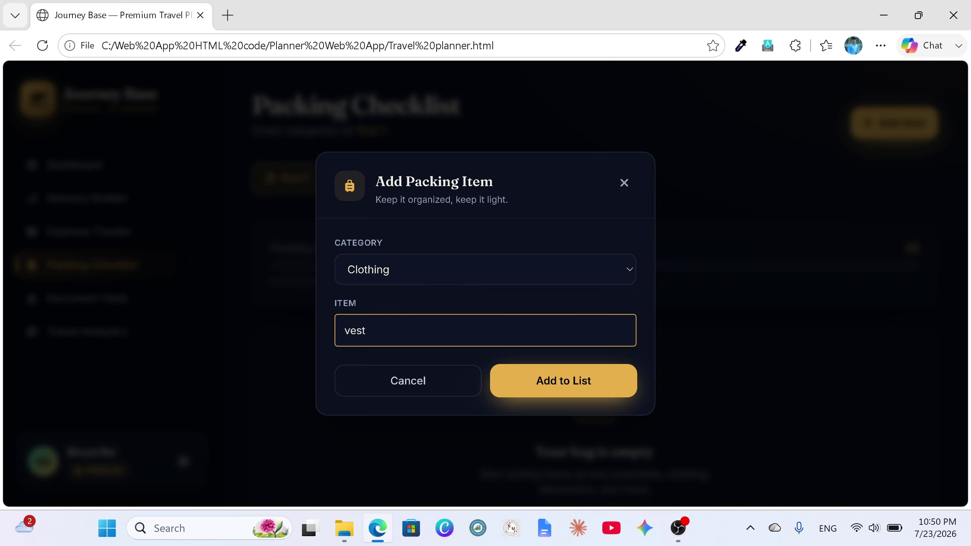
left_click(568, 394)
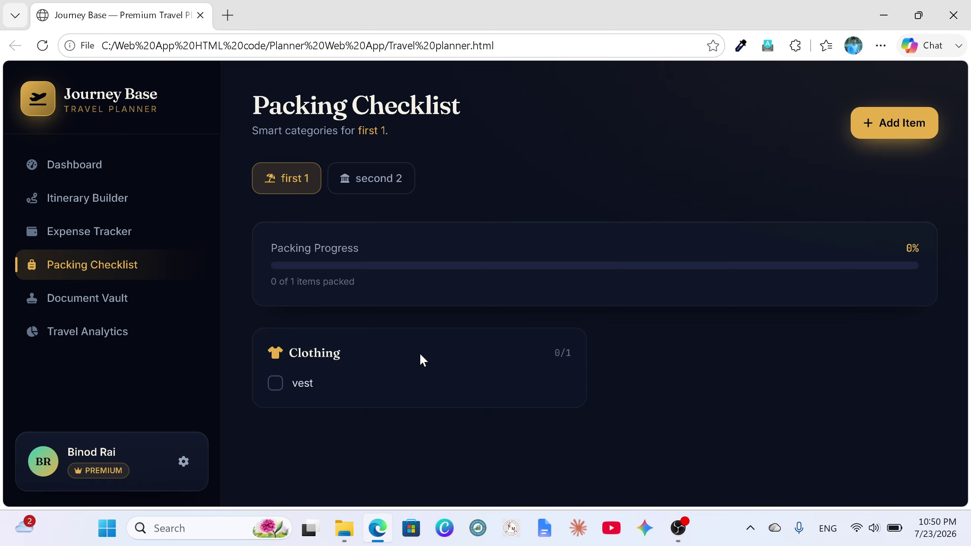
left_click(275, 383)
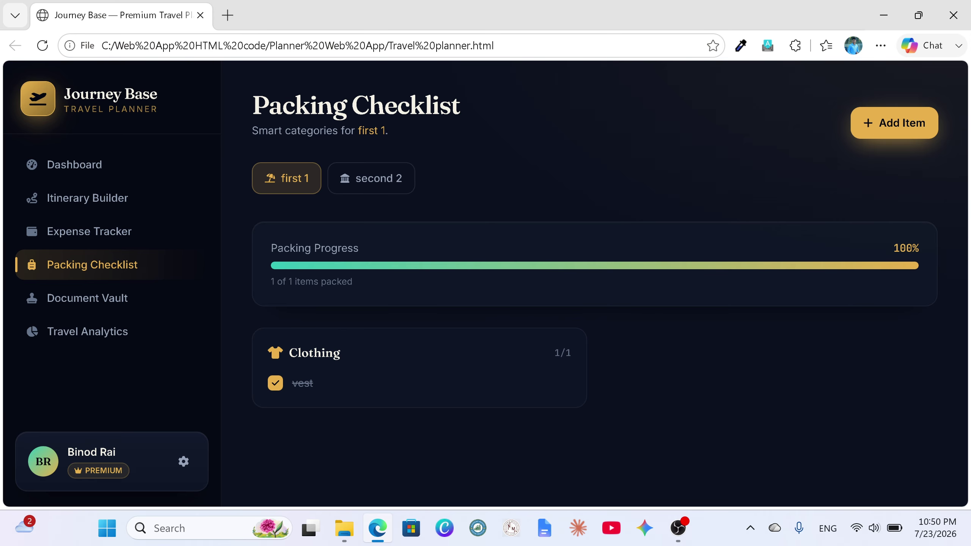
left_click(276, 383)
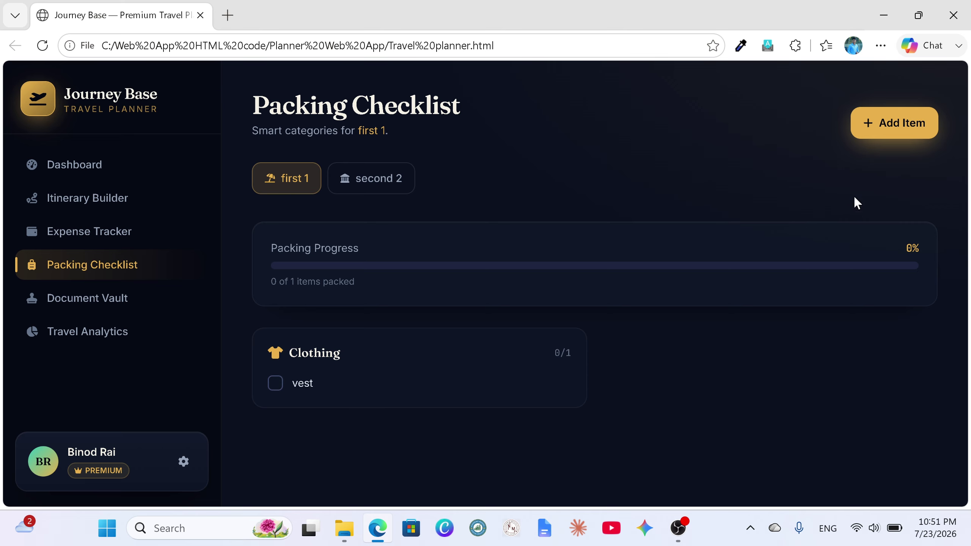
left_click(890, 135)
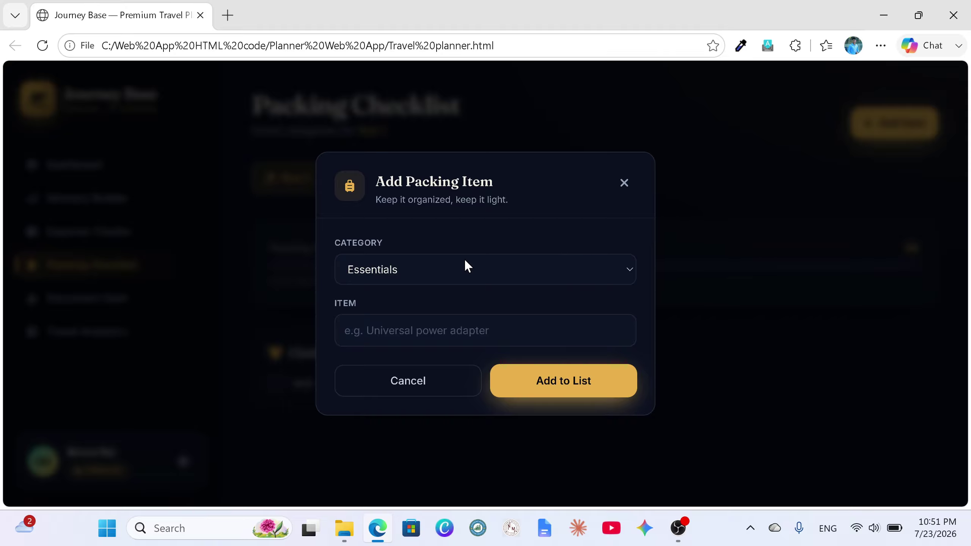
left_click(625, 269)
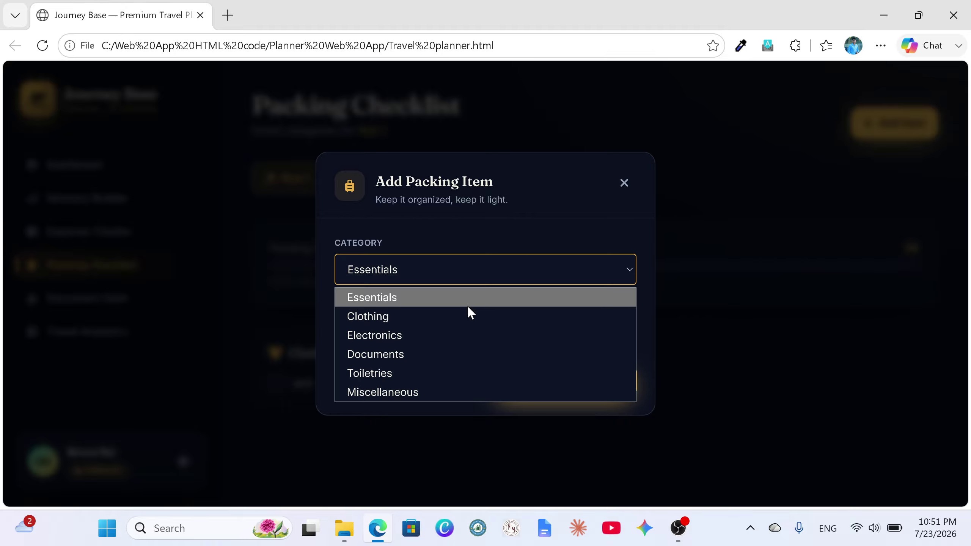
left_click(419, 336)
key("Tab")
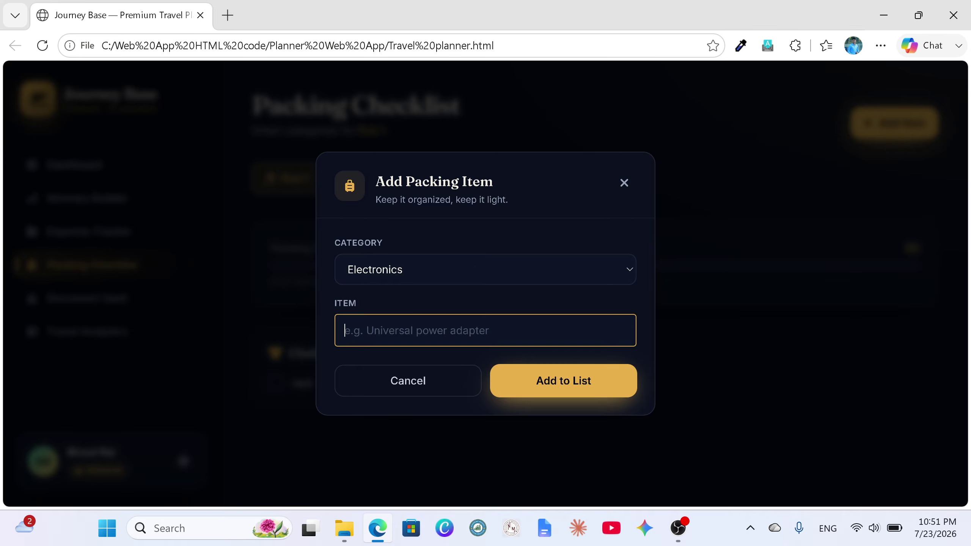
type("mob")
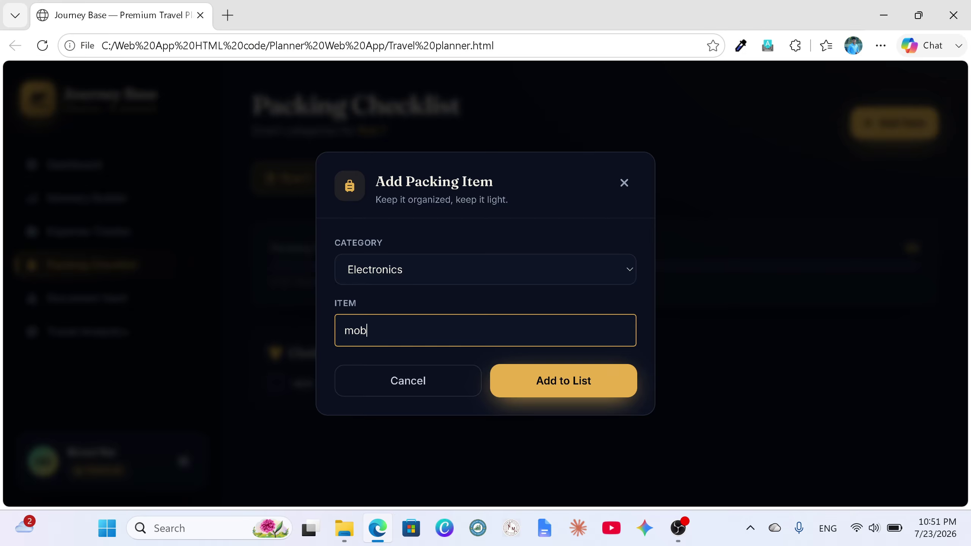
type("ile")
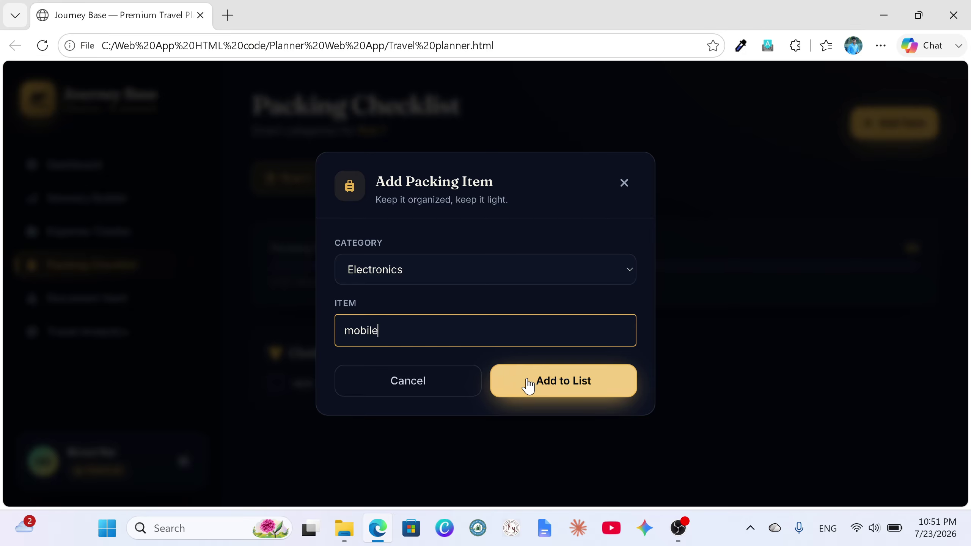
left_click(546, 391)
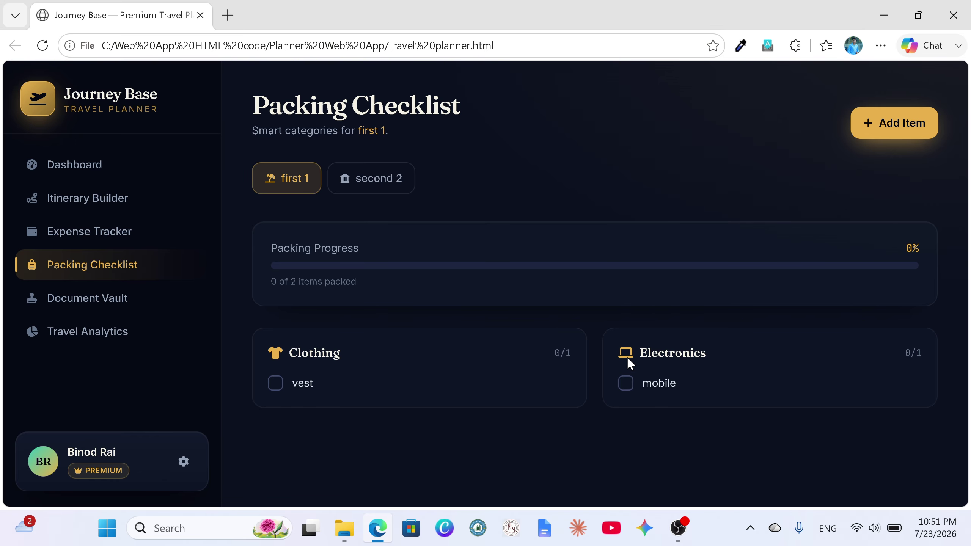
left_click(625, 383)
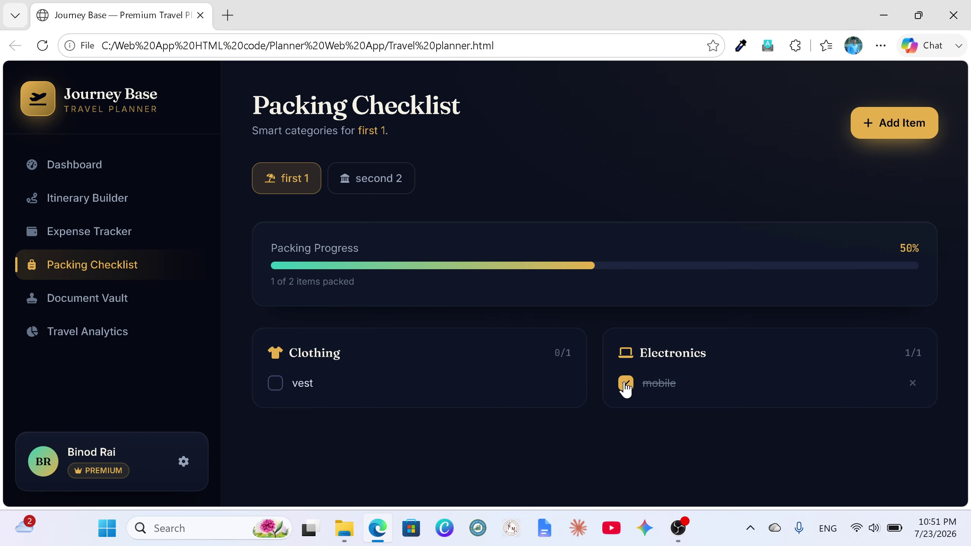
left_click(625, 384)
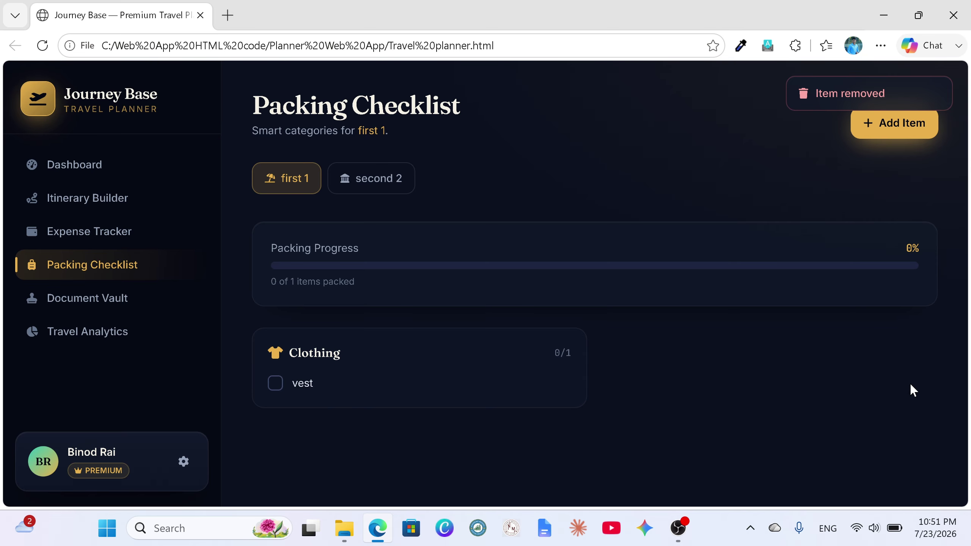
Step: Add an Essentials item 'shoes' to second 2's checklist and mark it packed
left_click(377, 188)
left_click(897, 132)
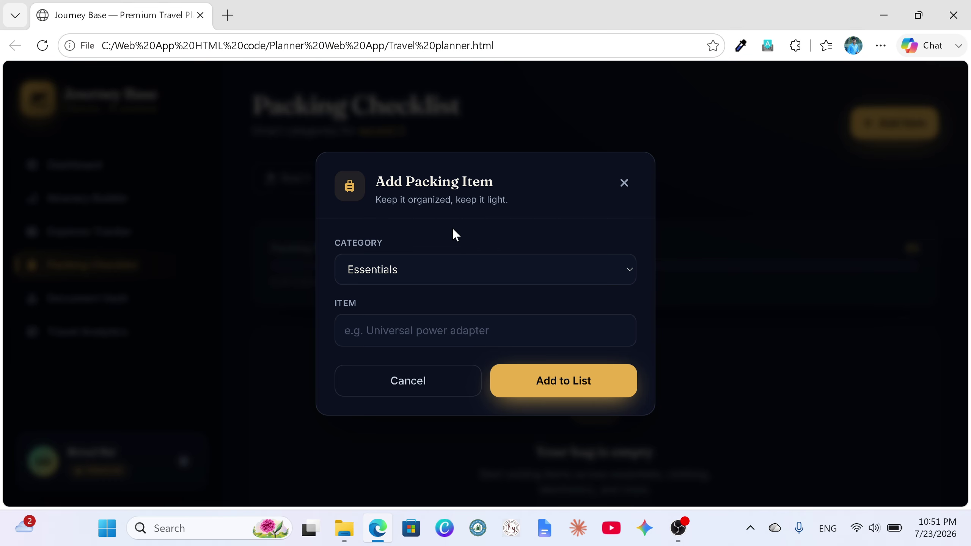
left_click(345, 330)
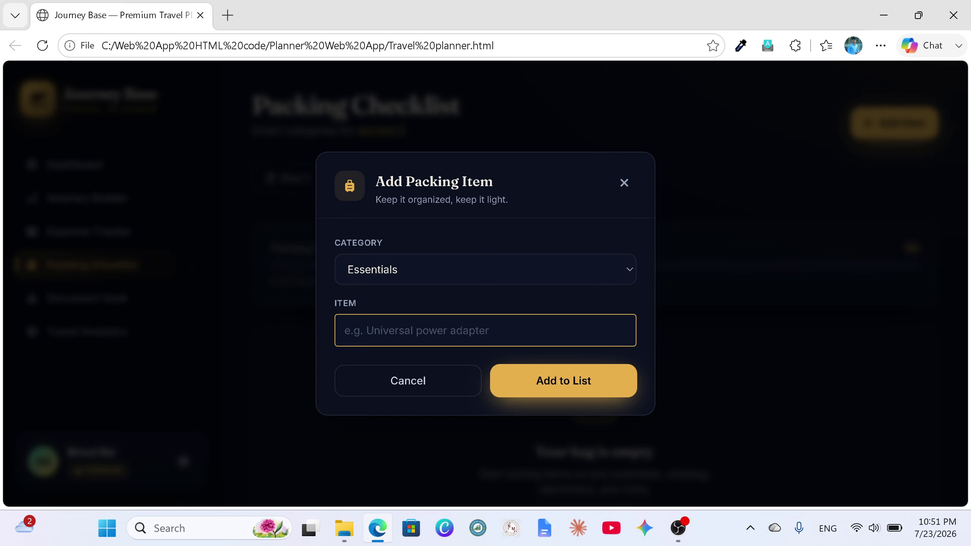
type("s")
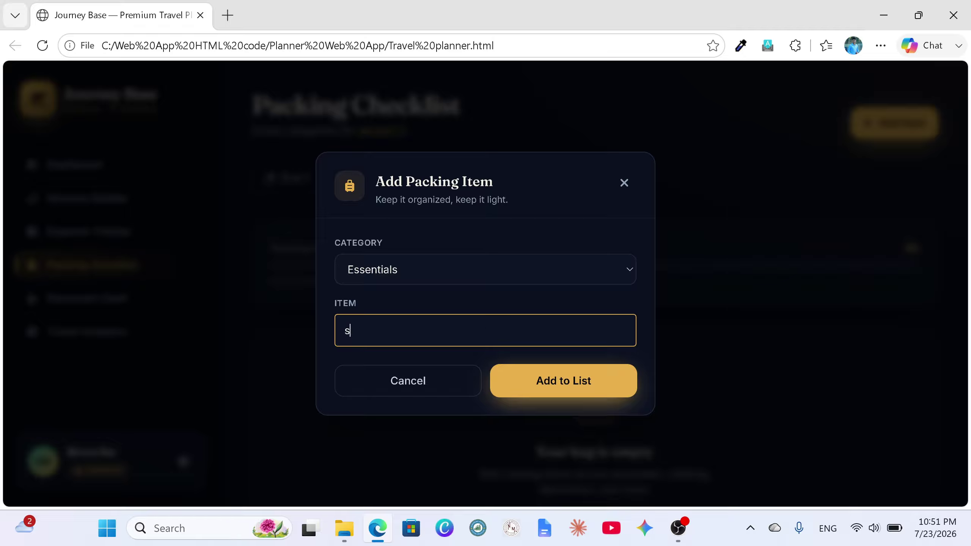
type("hoes")
left_click(565, 392)
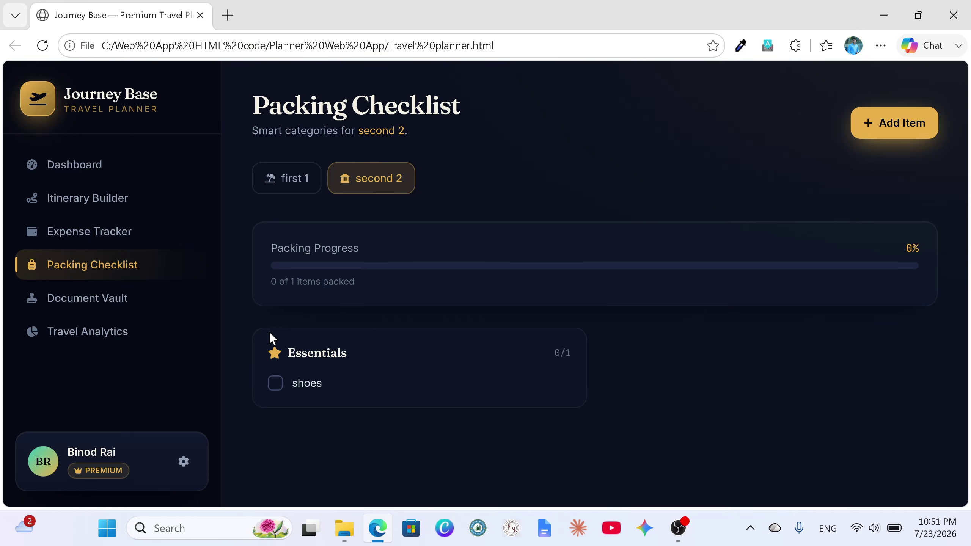
left_click(278, 393)
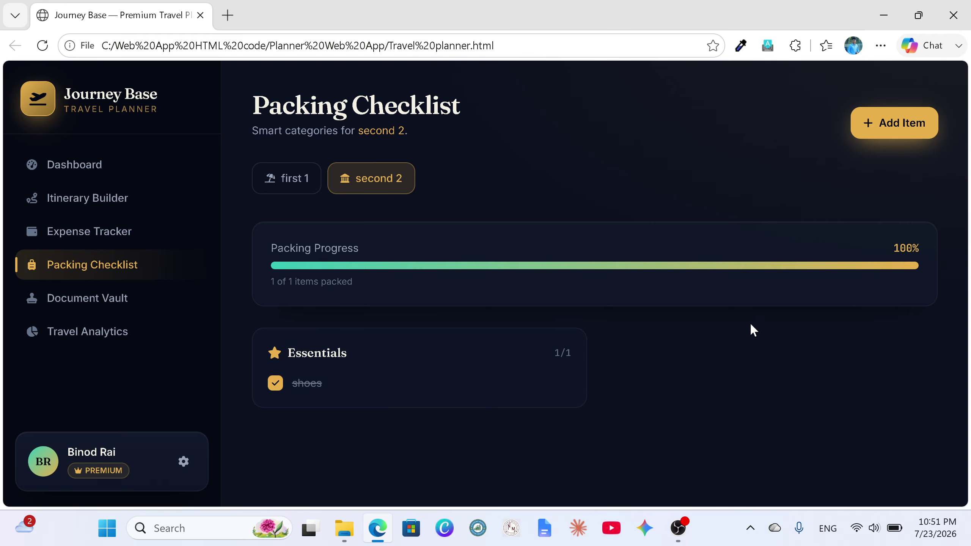
left_click(300, 189)
left_click(372, 188)
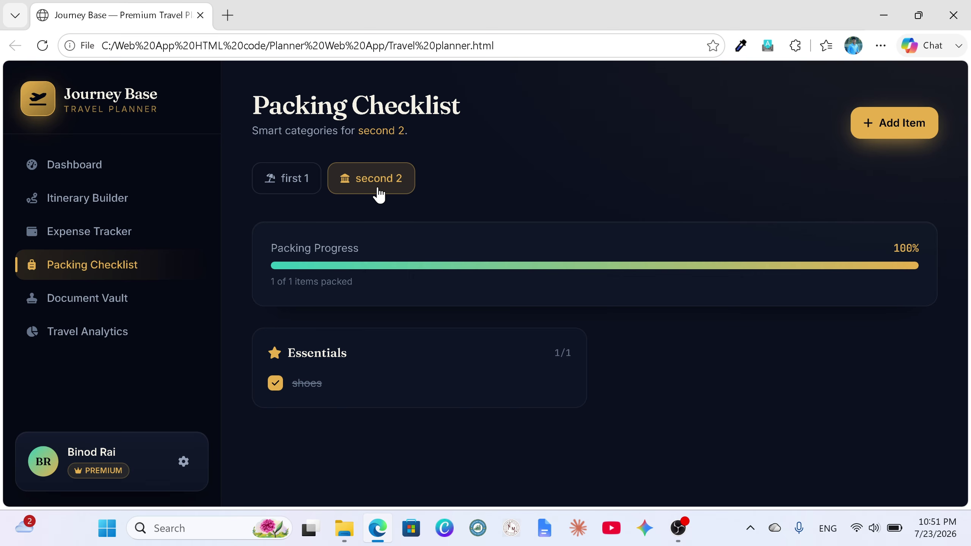
Step: Open the Document Vault and switch to trip first 1
left_click(116, 305)
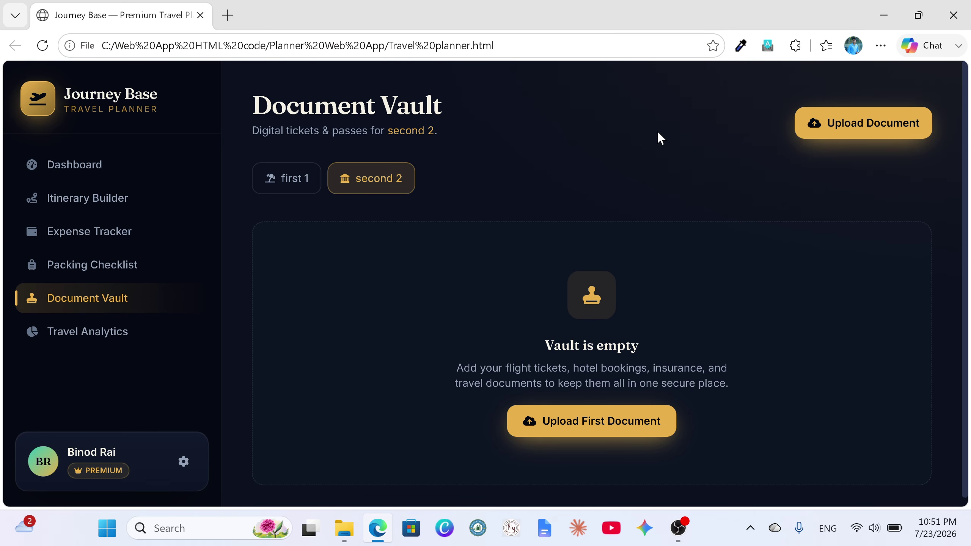
left_click(588, 421)
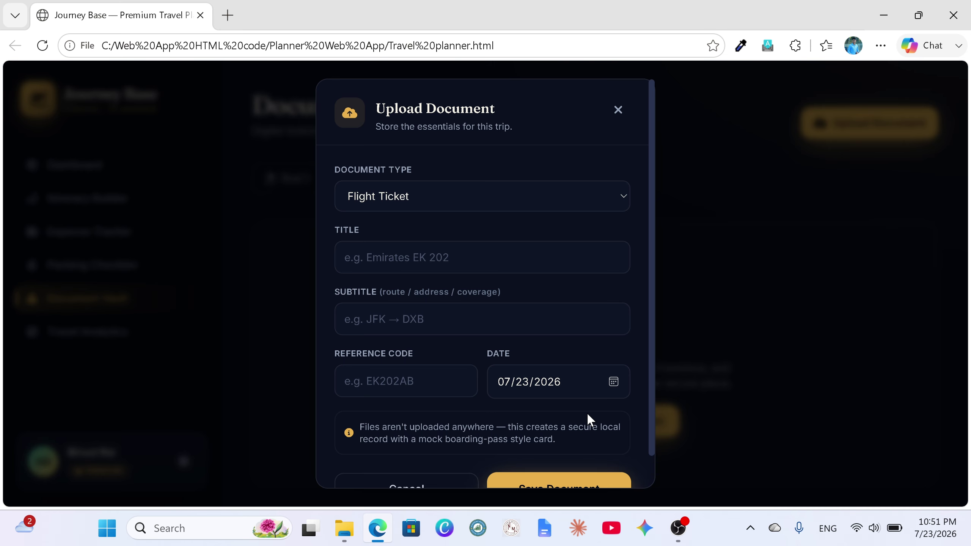
left_click(618, 112)
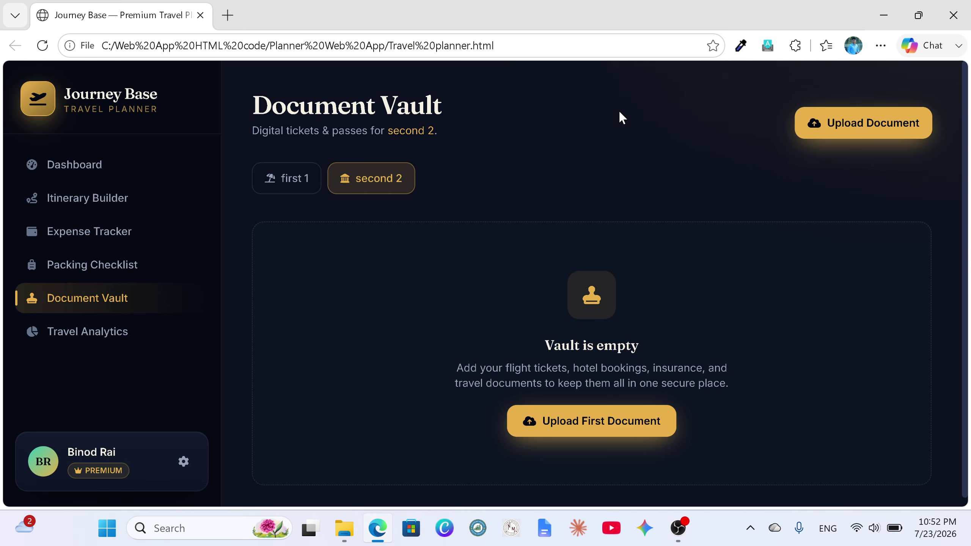
left_click(296, 185)
Step: Start a Flight Ticket titled 'Japan airlines' with subtitle 'japan - USA'
left_click(603, 432)
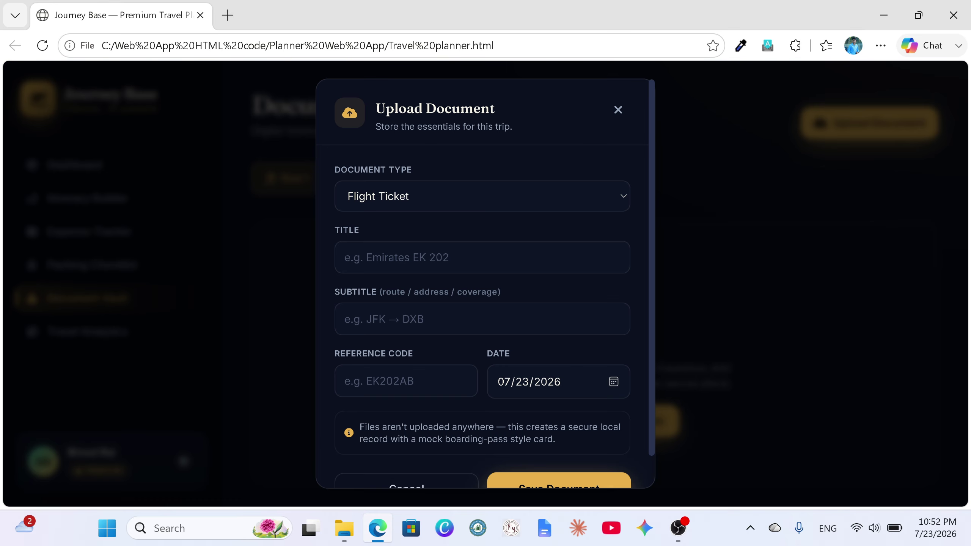
left_click(613, 195)
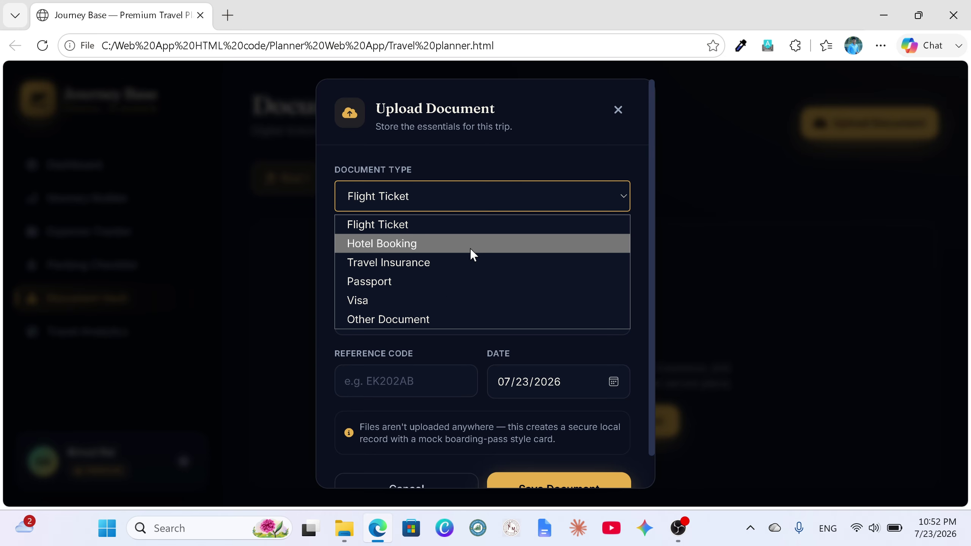
left_click(442, 225)
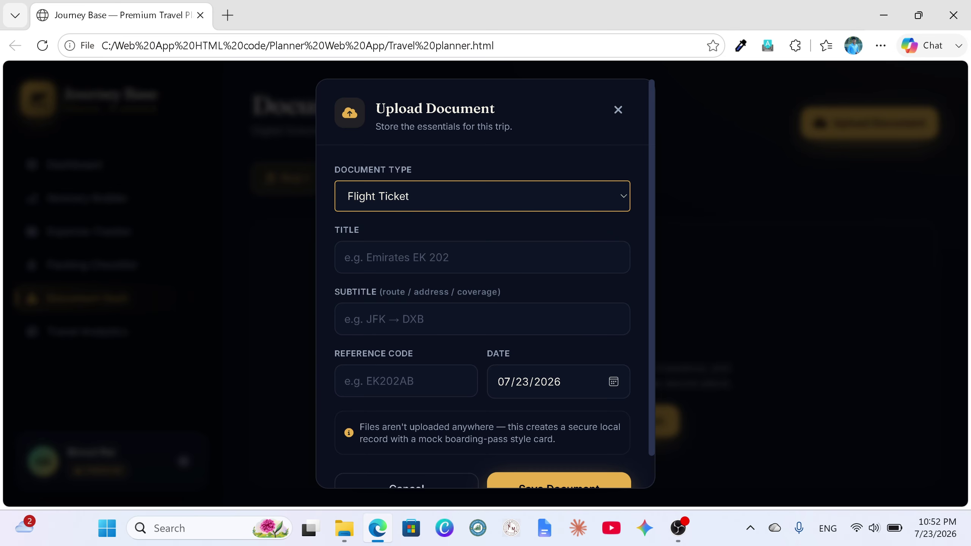
key("Tab")
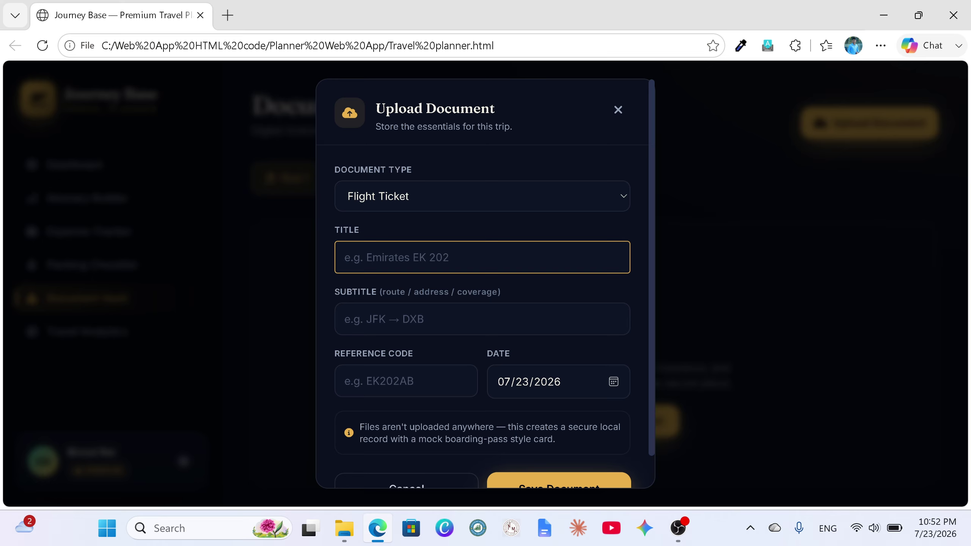
type("Jap")
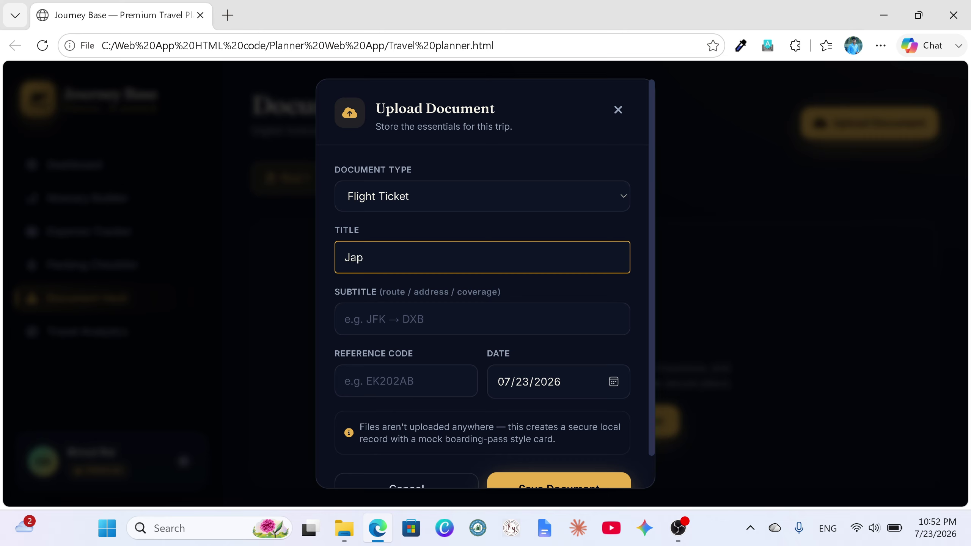
type("an airlines")
key("Tab")
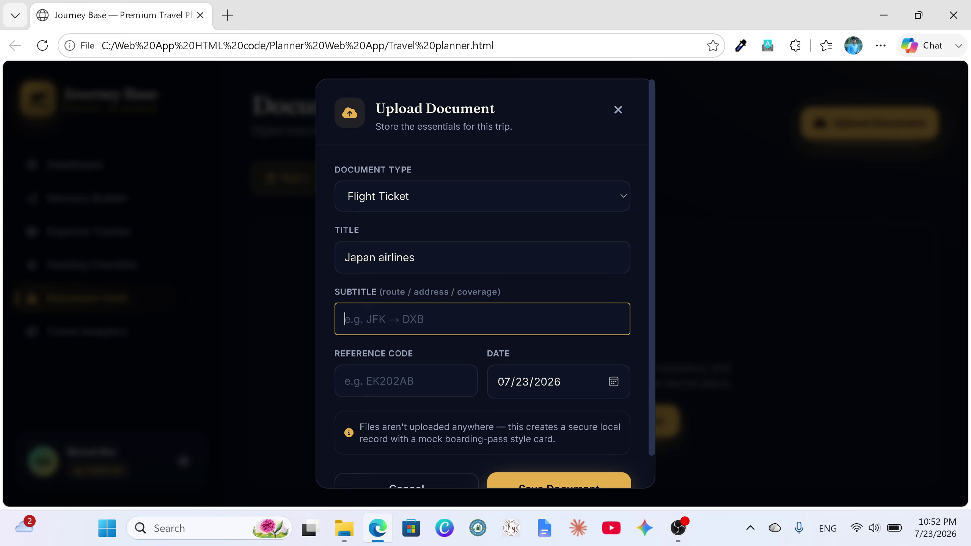
type("japan - USA")
Step: Give the ticket reference code 34568, date July 31, 2026, and save it
left_click(405, 394)
type("34568")
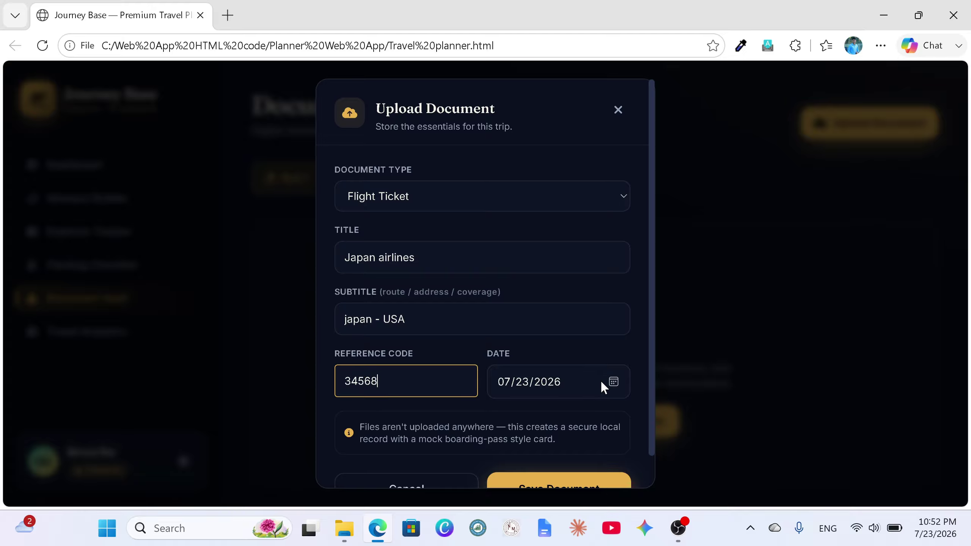
left_click(613, 383)
left_click(548, 258)
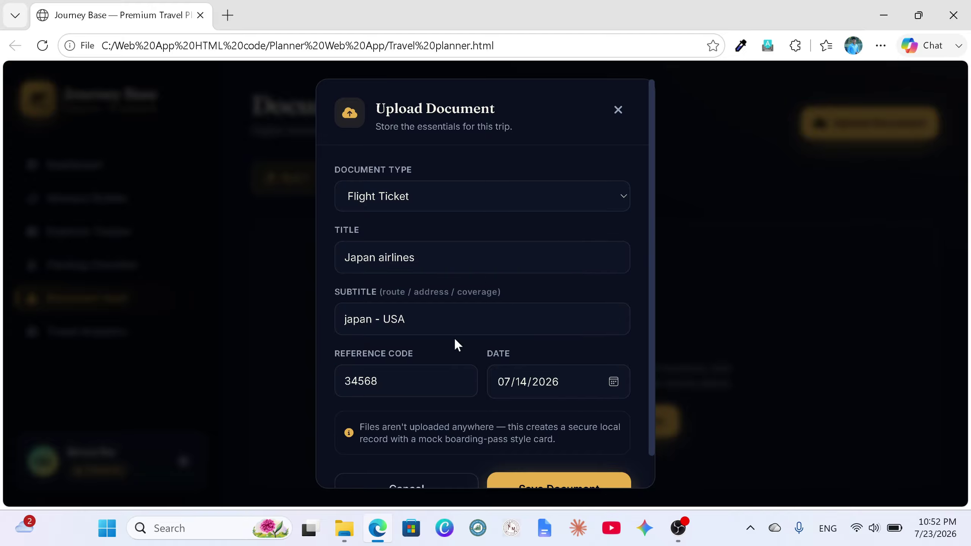
left_click(613, 381)
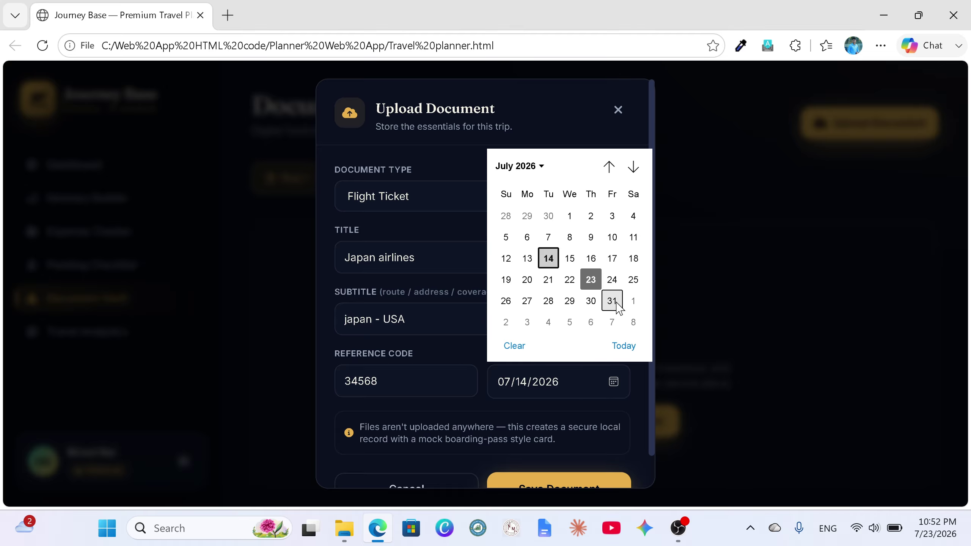
left_click(613, 300)
scroll(581, 340, "down", 2)
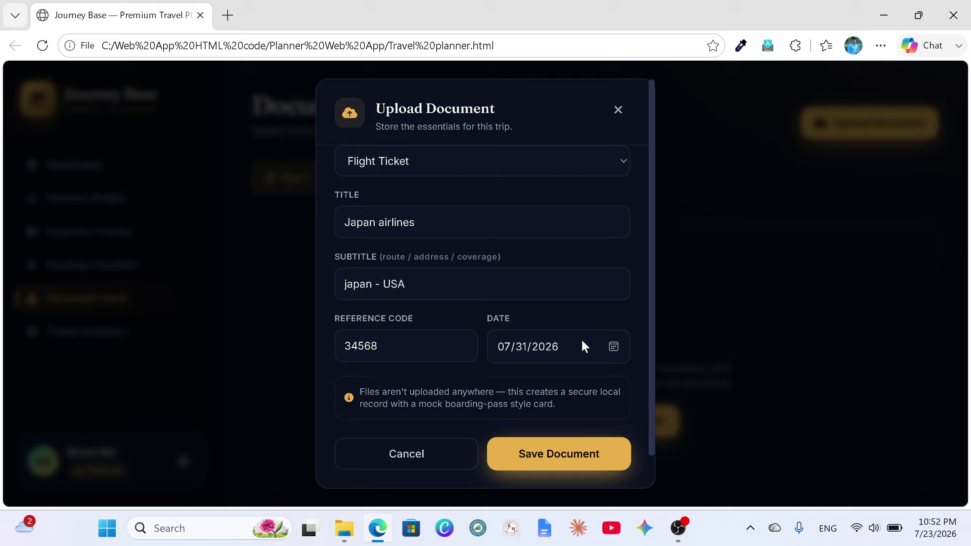
left_click(541, 460)
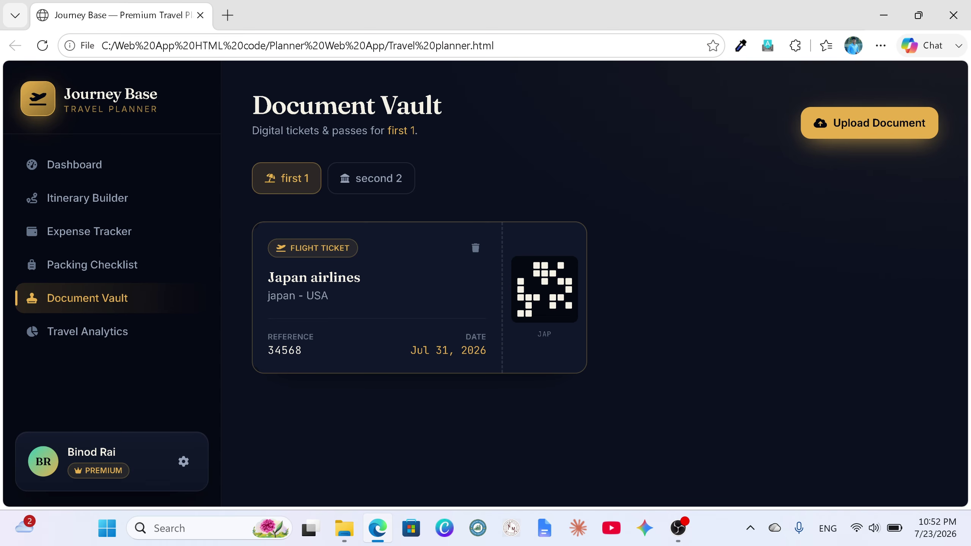
Step: For second 2, start a Travel Insurance document titled 'insurance', subtitled 'tokyo'
left_click(341, 187)
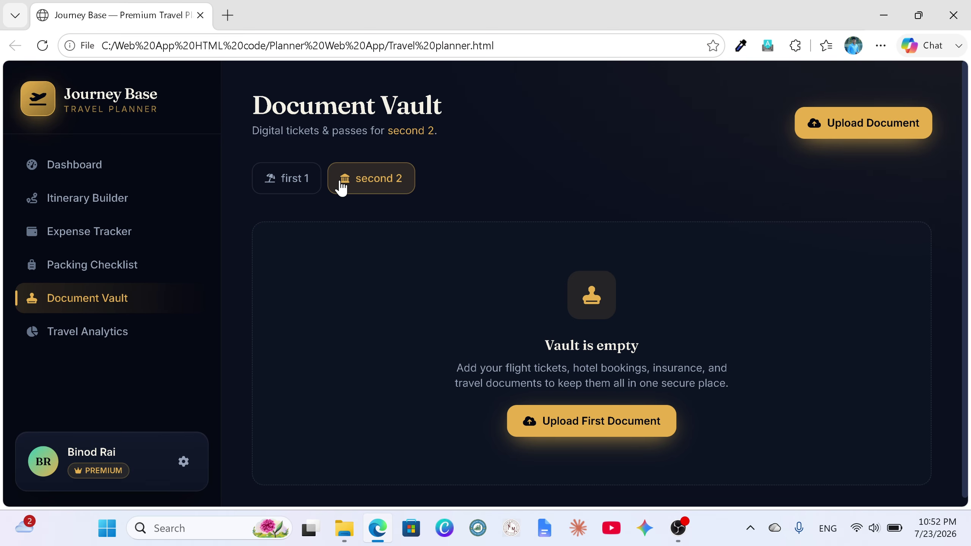
left_click(565, 424)
left_click(624, 194)
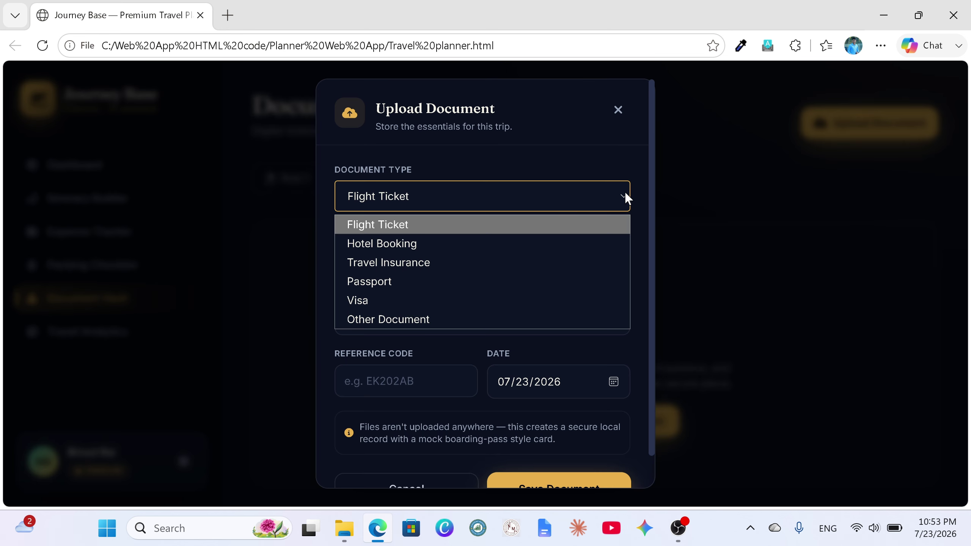
left_click(402, 262)
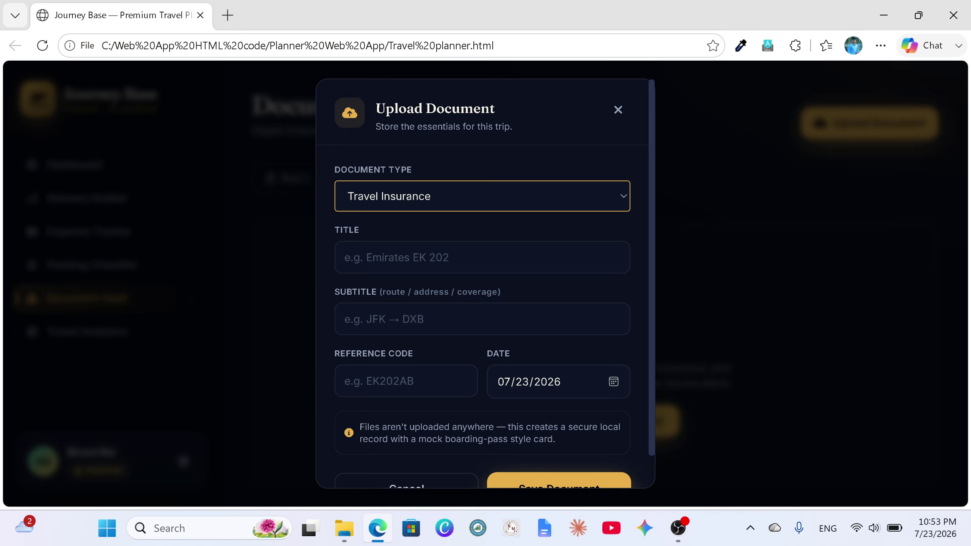
left_click(403, 257)
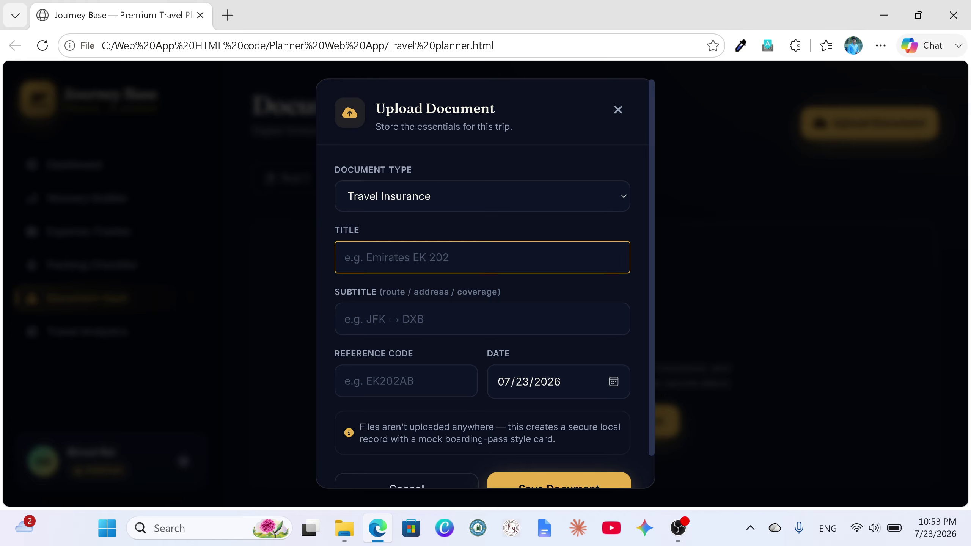
type("insuran")
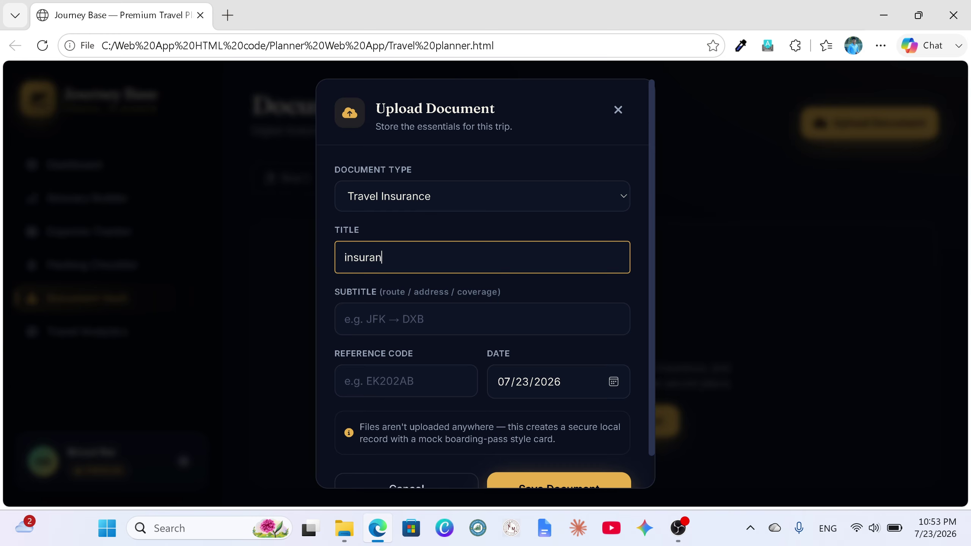
type("ce")
left_click(345, 319)
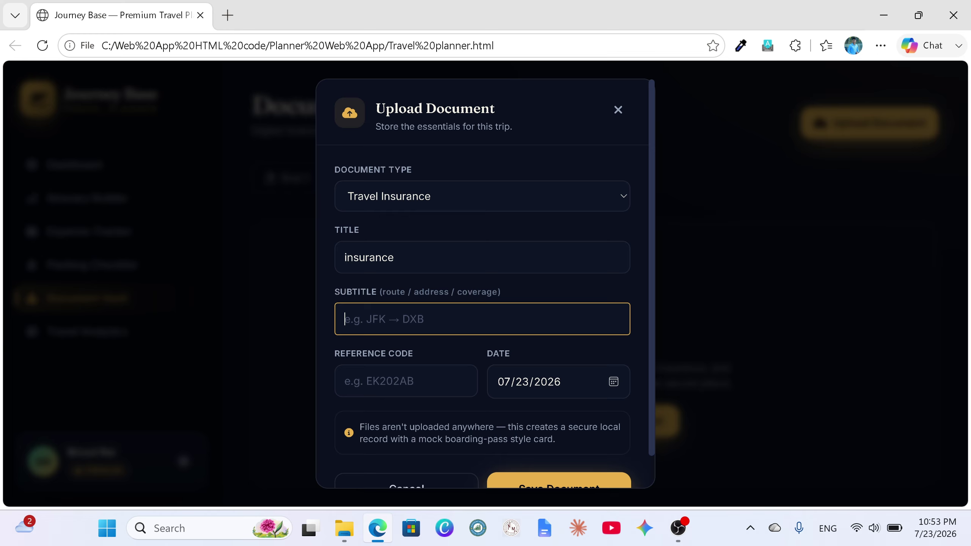
type("tokyo")
Step: Enter reference code 45634, keep the default date, and save the insurance document
left_click(382, 381)
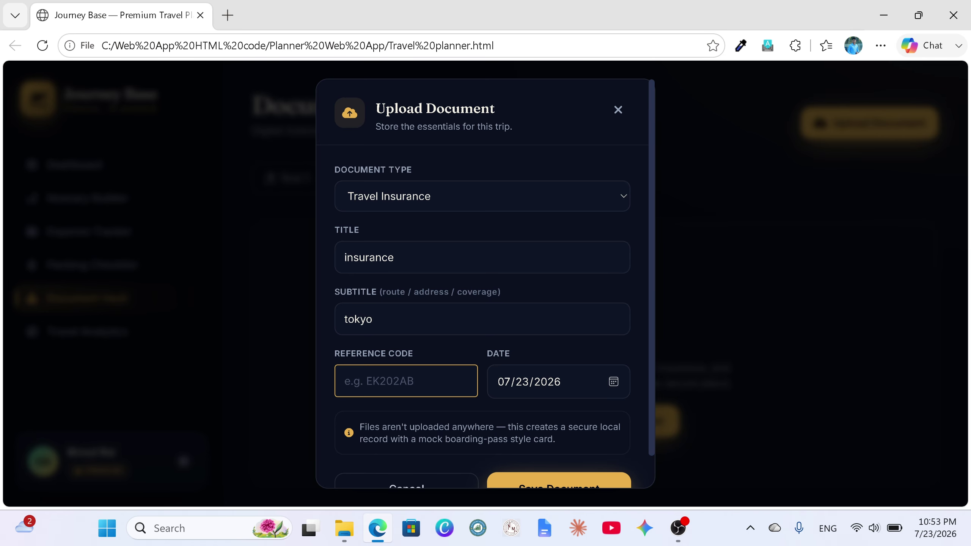
type("45634")
left_click(613, 381)
key("Escape")
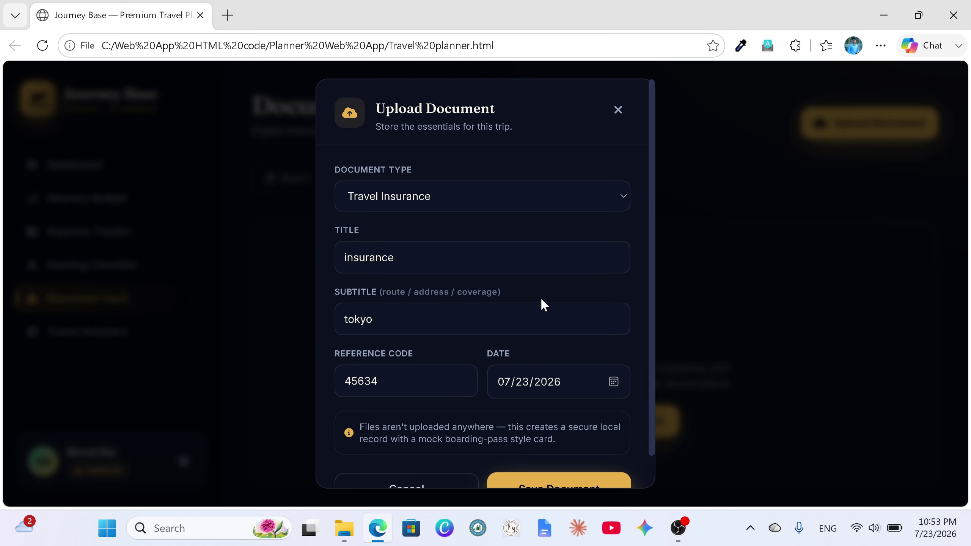
scroll(542, 303, "down", 2)
left_click(548, 456)
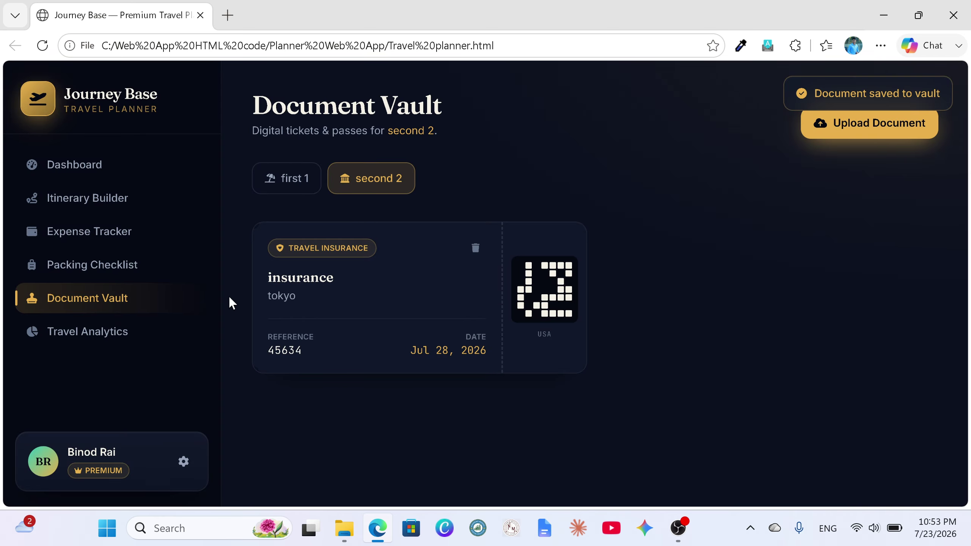
left_click(308, 184)
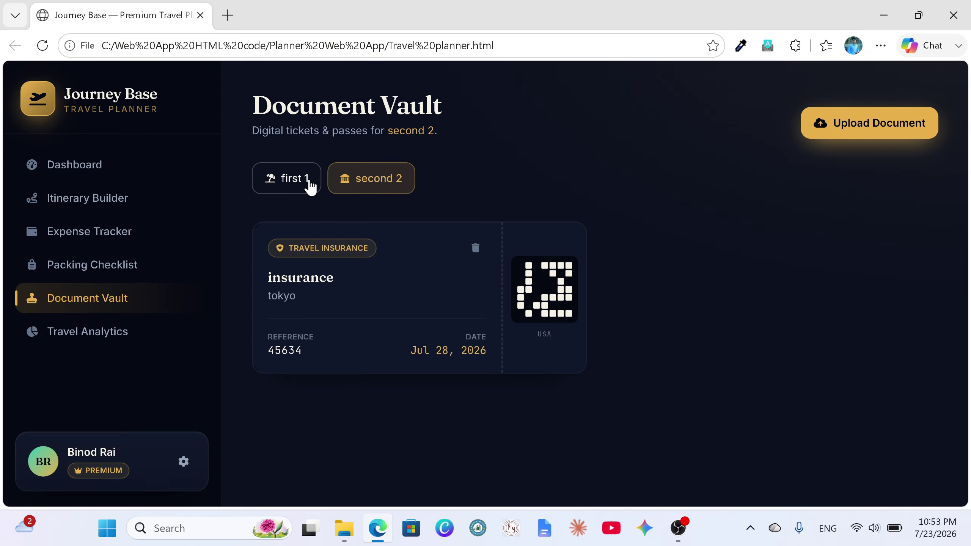
left_click(348, 179)
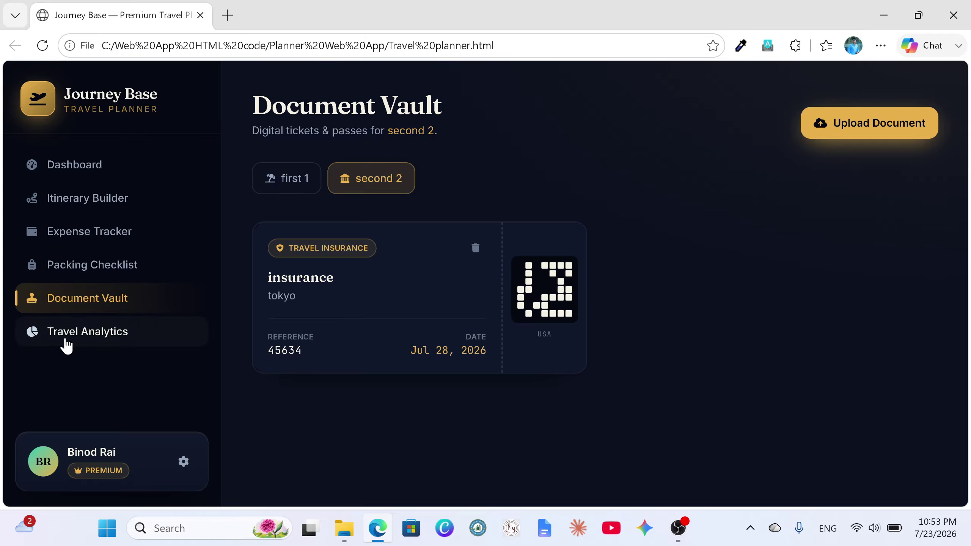
Step: Open Travel Analytics and scroll through its charts
left_click(90, 338)
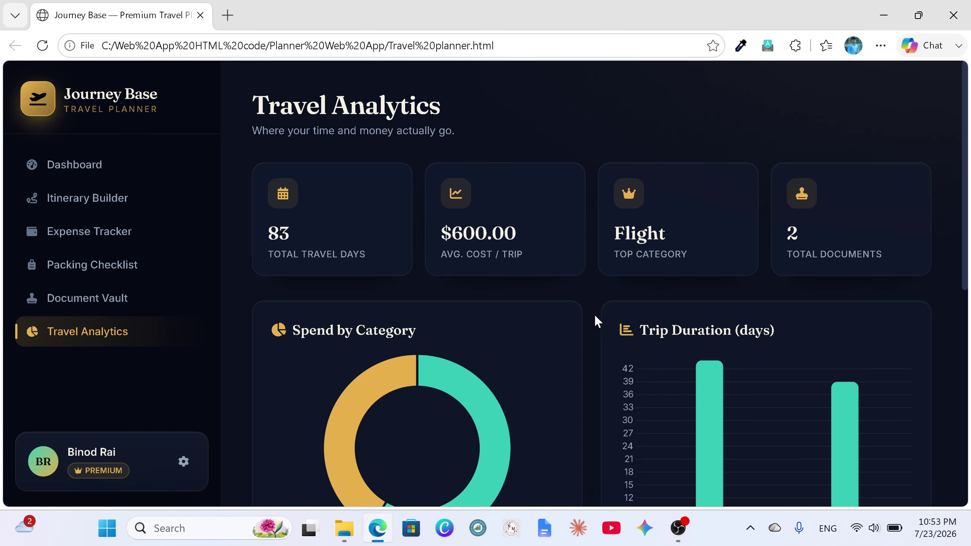
scroll(595, 316, "down", 8)
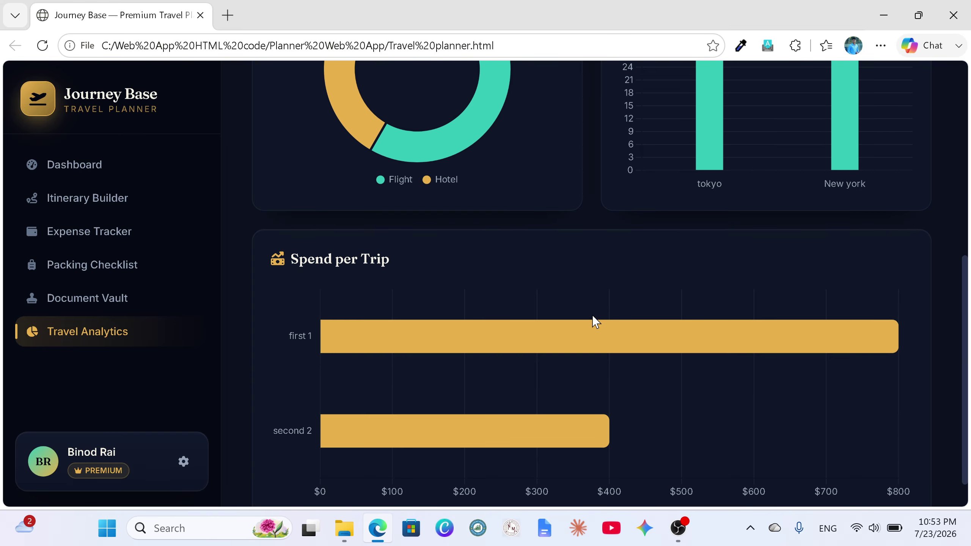
scroll(594, 322, "down", 1)
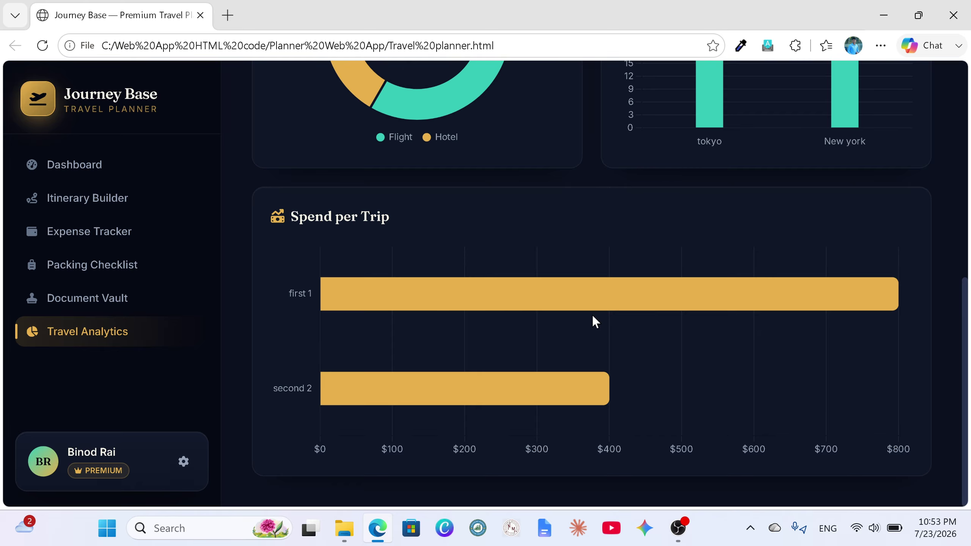
scroll(594, 318, "up", 10)
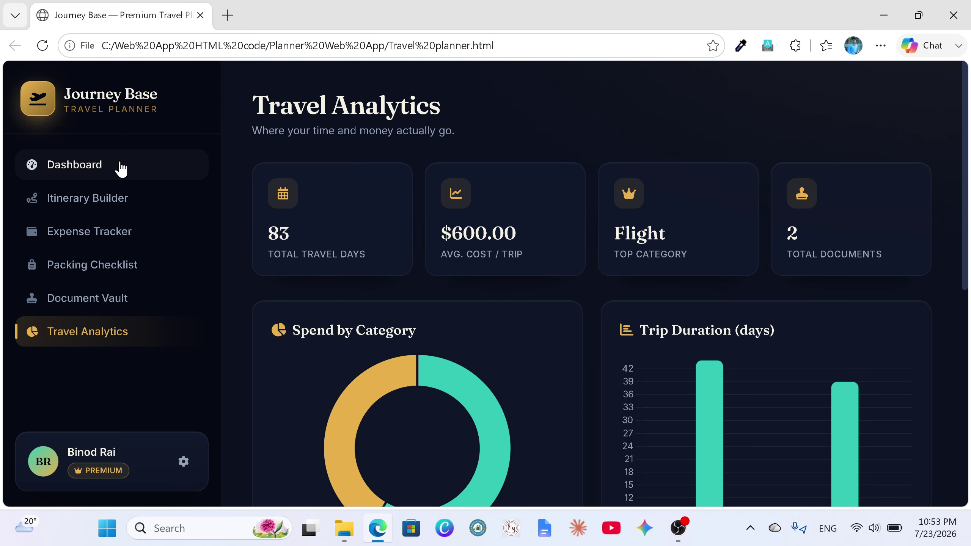
Step: Return to the Dashboard showing both upcoming trips and the $12,000.00 total budget
left_click(119, 167)
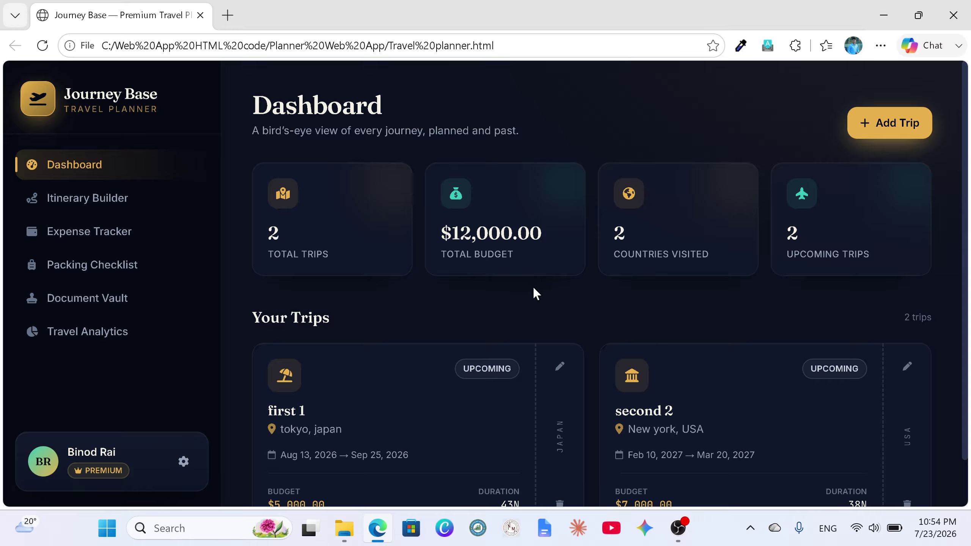
scroll(537, 286, "down", 2)
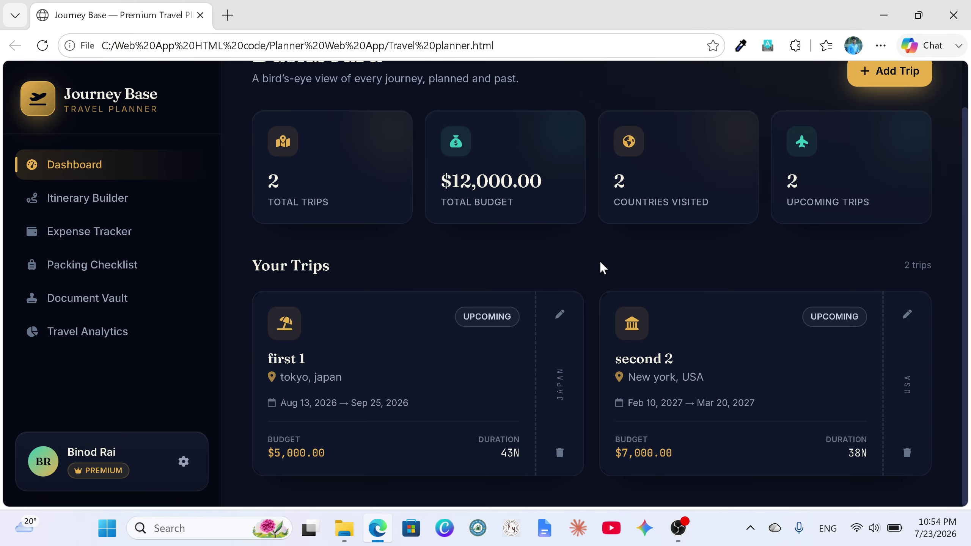
scroll(599, 267, "up", 2)
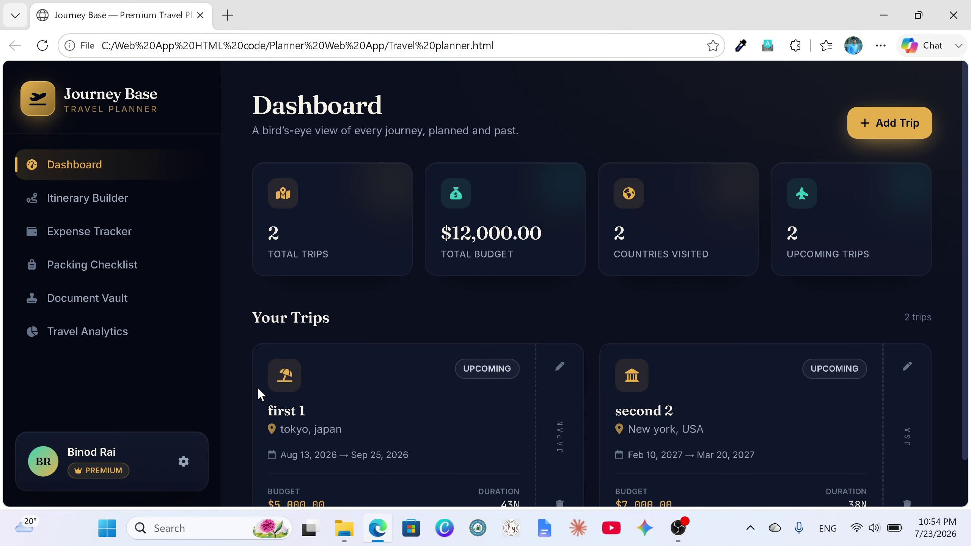
Step: Reset all planner data from the Settings Danger Zone, confirming Reset Everything
left_click(183, 461)
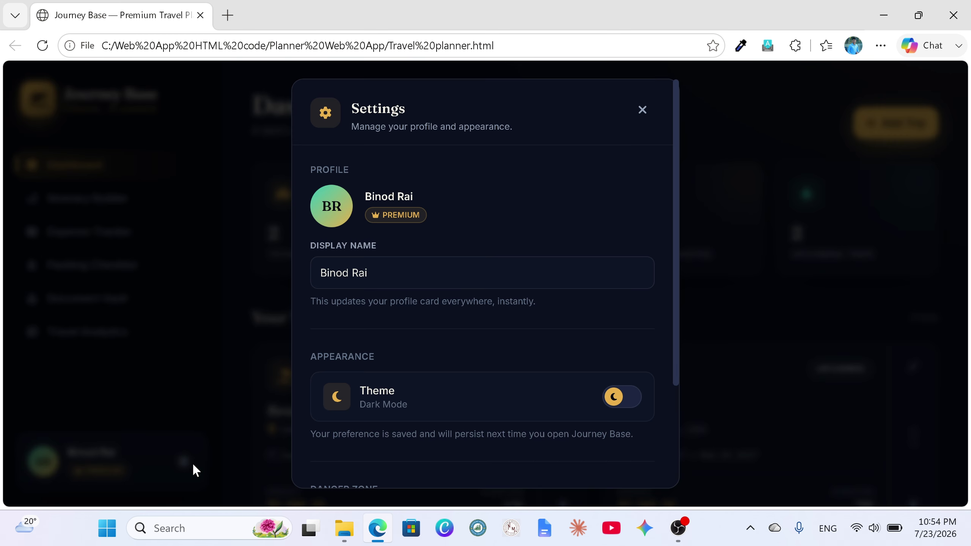
scroll(481, 313, "down", 3)
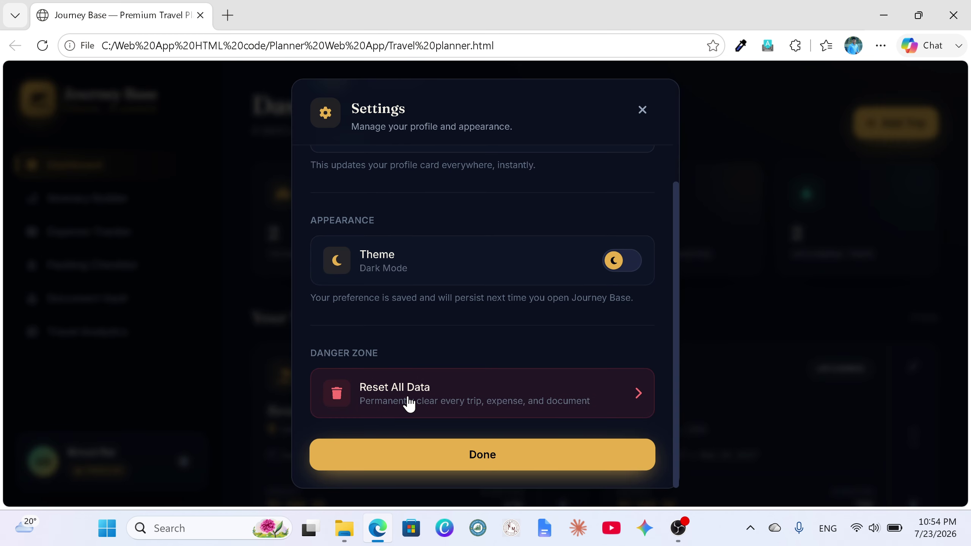
left_click(632, 396)
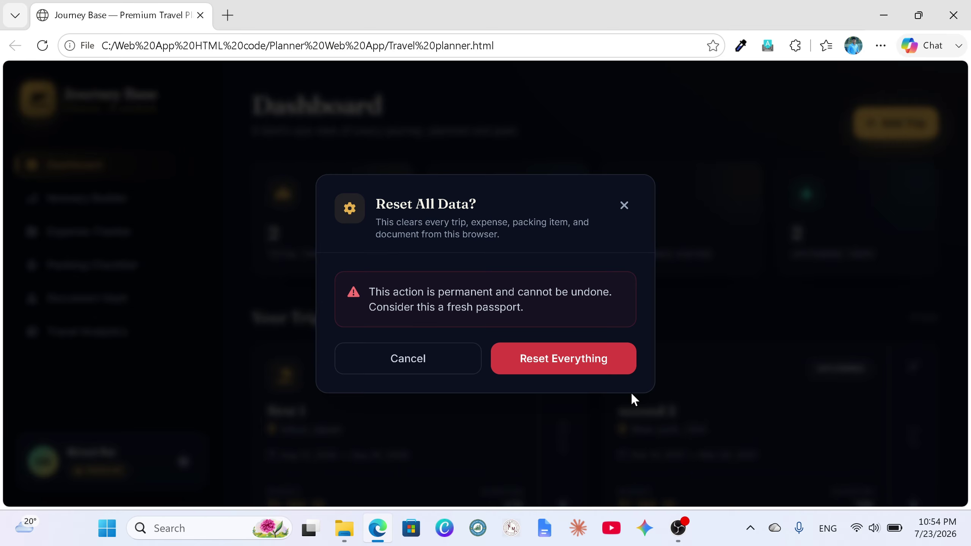
left_click(555, 375)
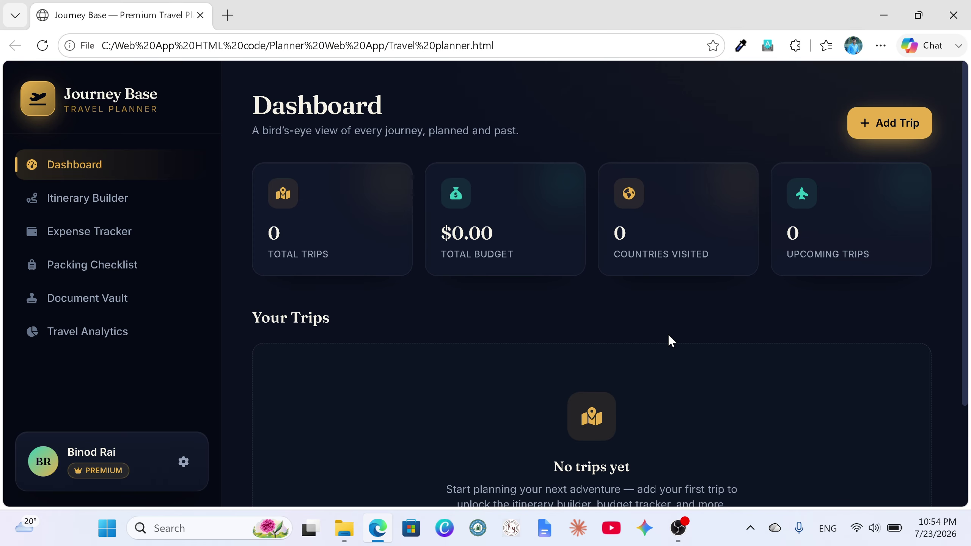
scroll(670, 336, "down", 3)
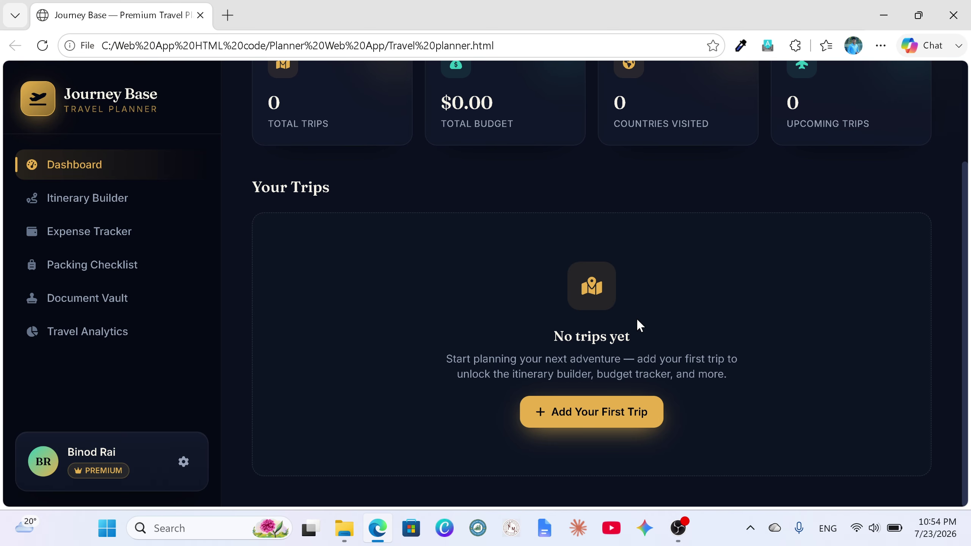
scroll(634, 317, "up", 3)
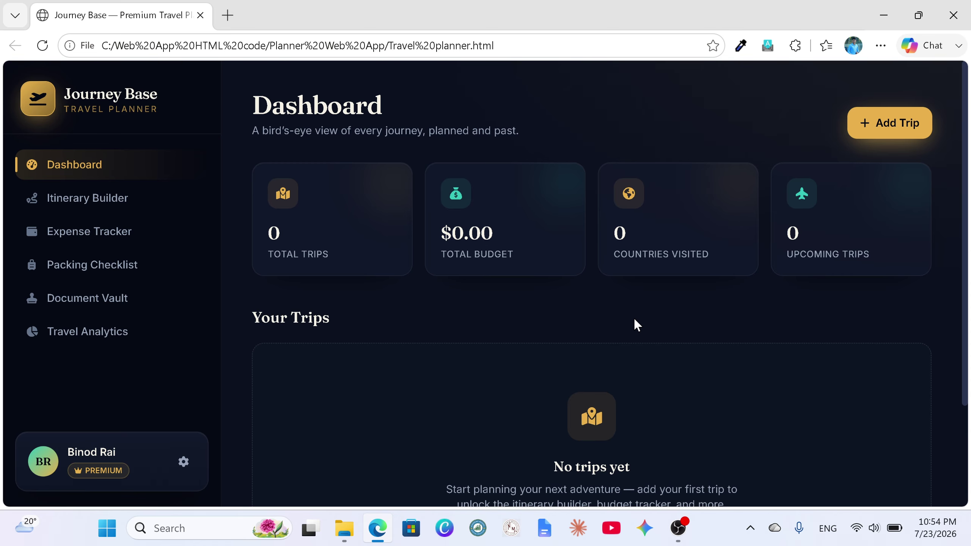